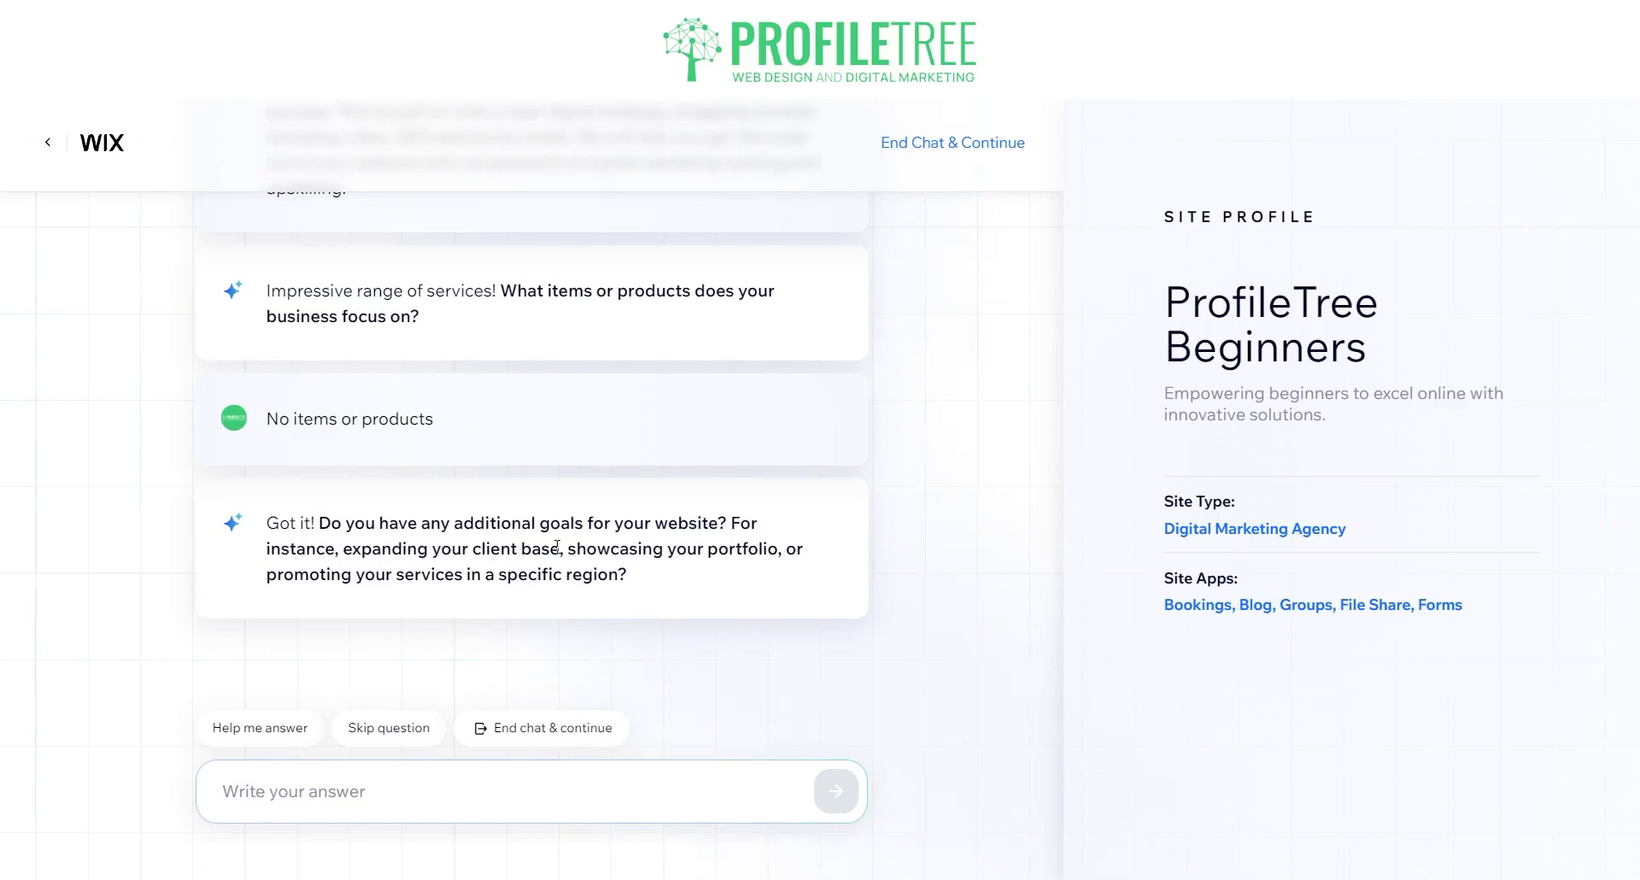
Answer the additional goals question by copying "expanding your client base, showcasing your portfolio," from the question text and submitting it
left_click_drag(342, 548, 782, 558)
key("ctrl+c")
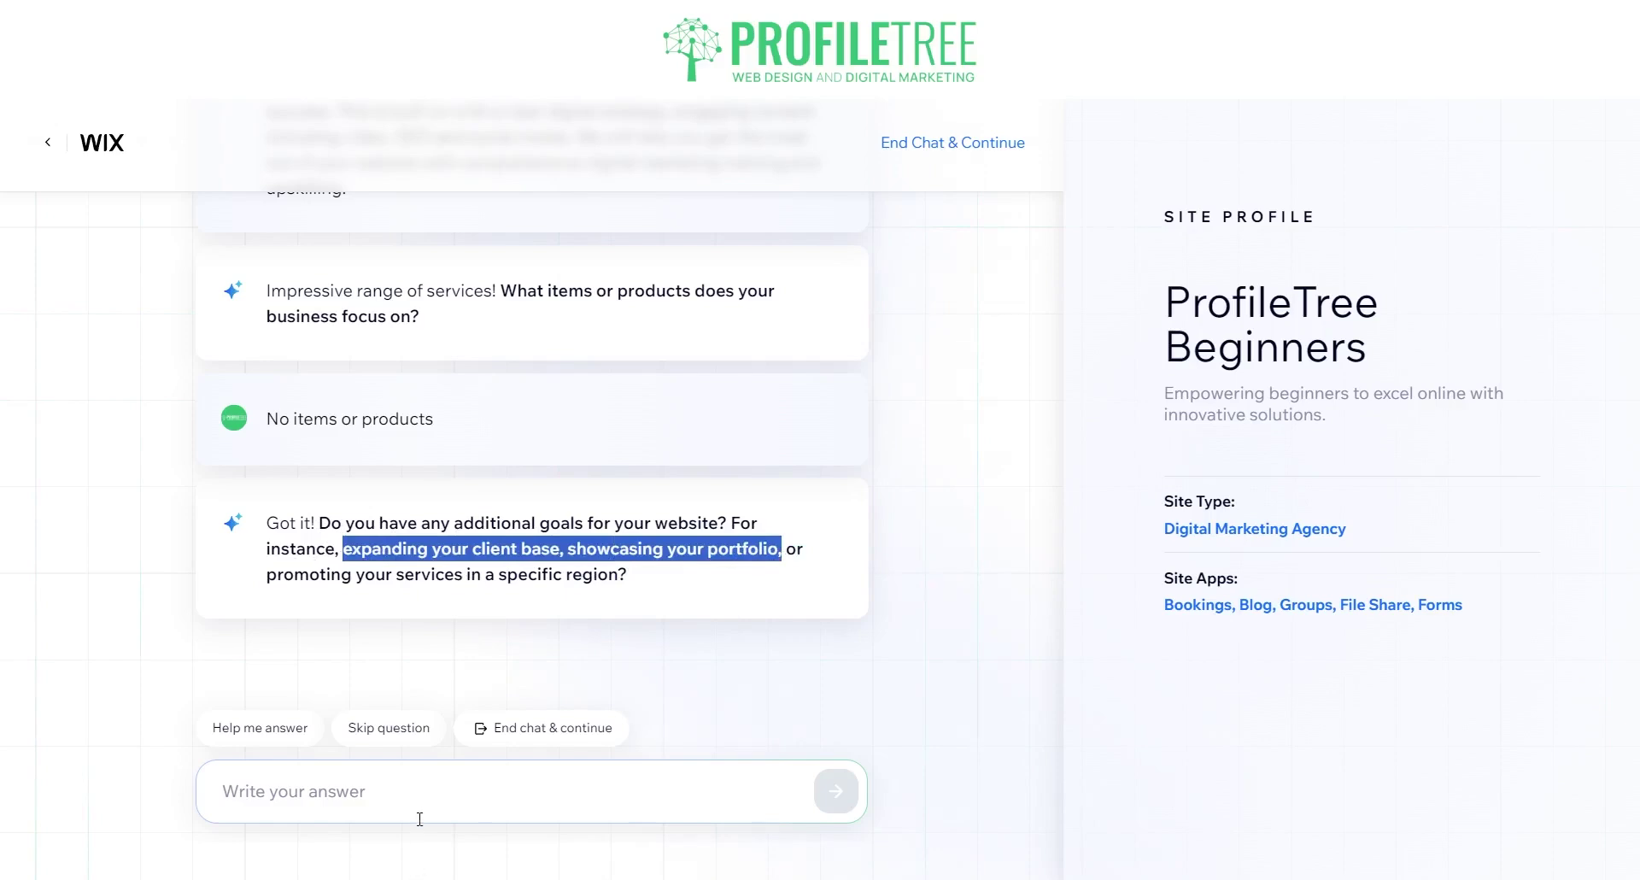
left_click(664, 804)
key("ctrl+v")
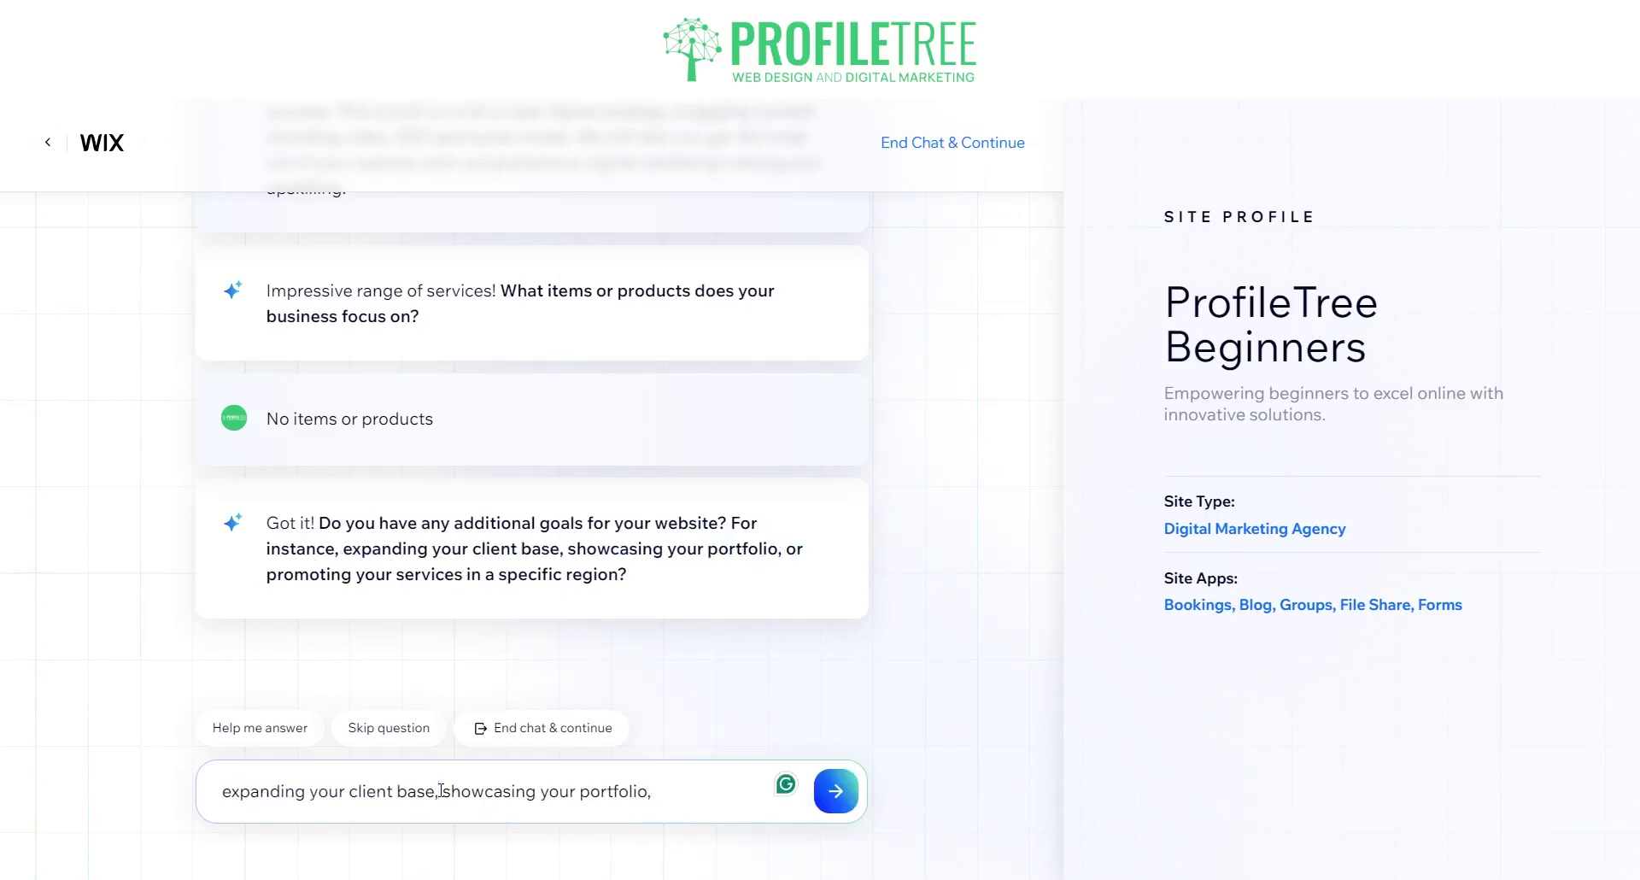
key("Return")
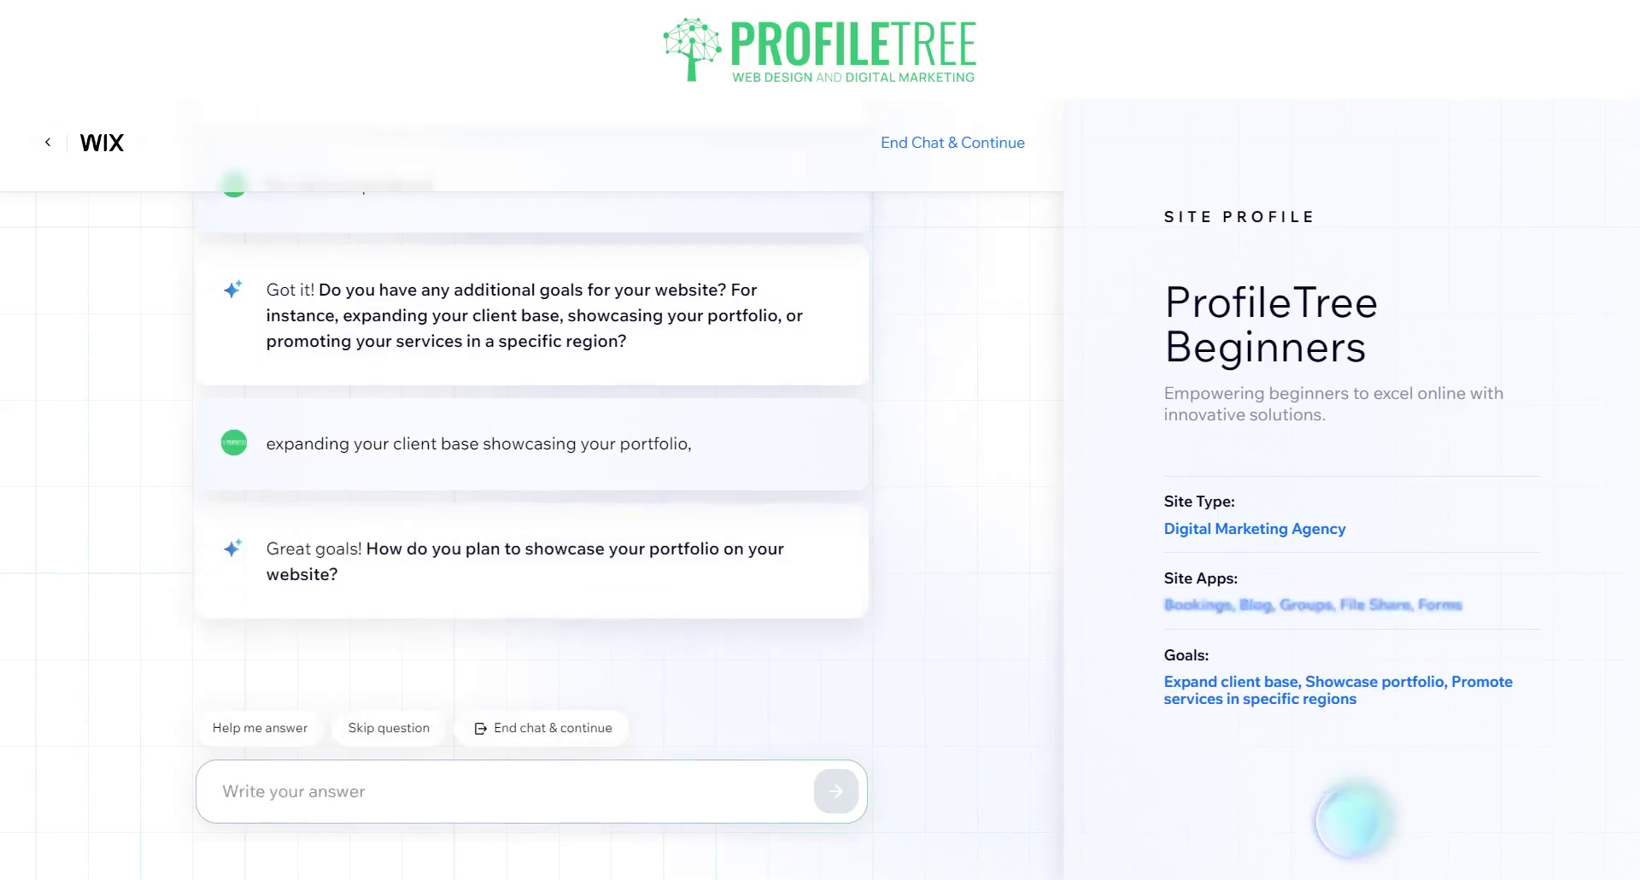
Answer the portfolio question with "As a page with all the client testimonials" and submit it
left_click(642, 792)
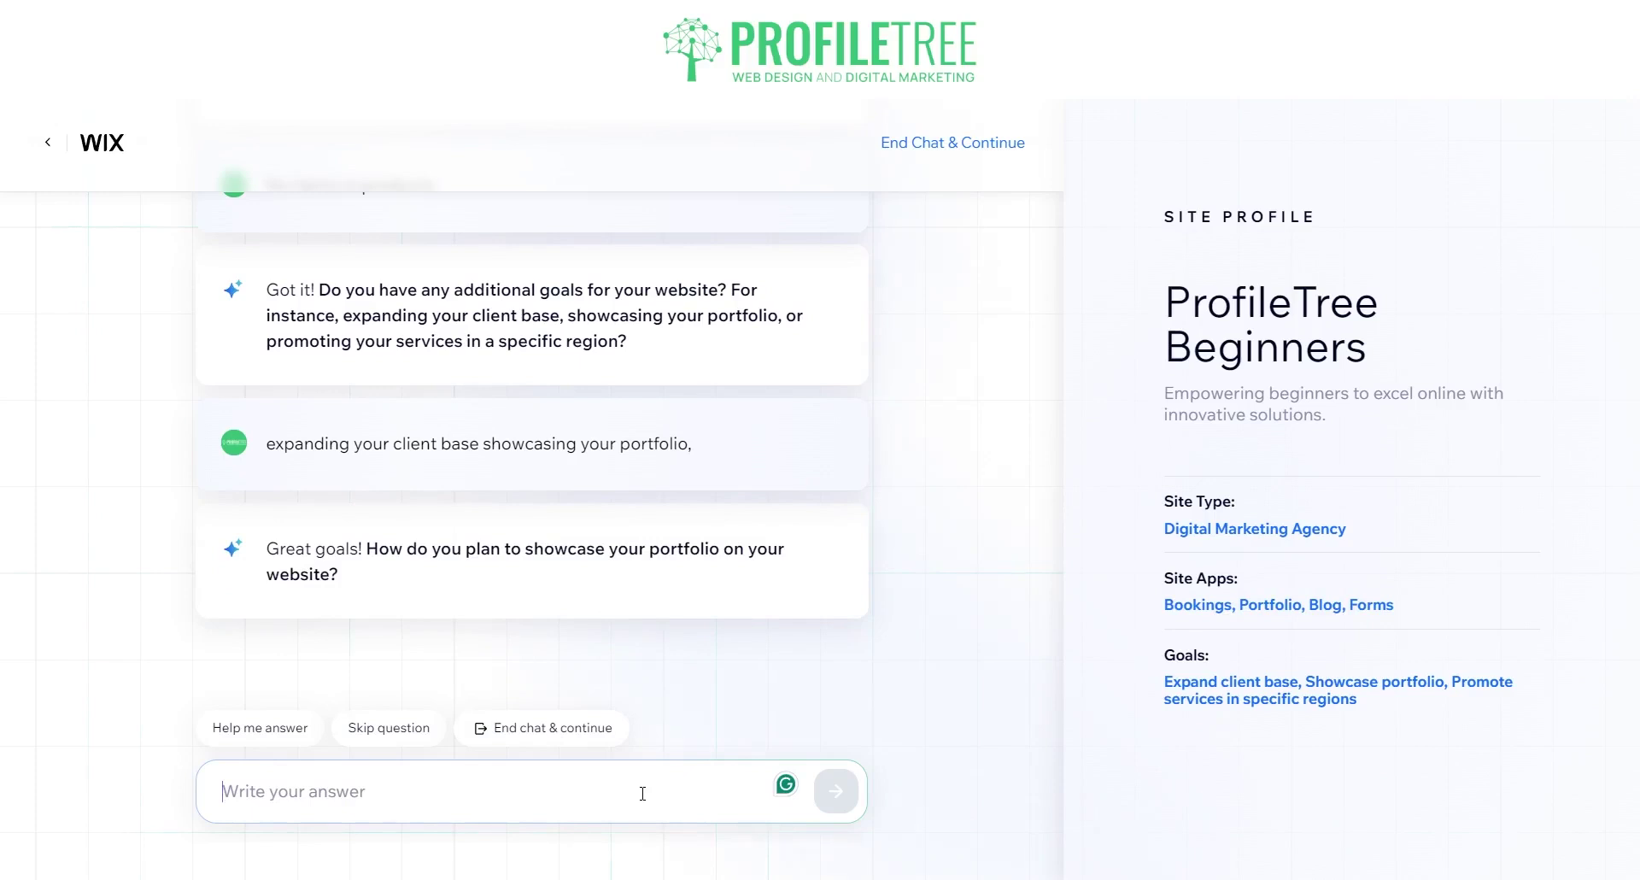
type("As a page with ")
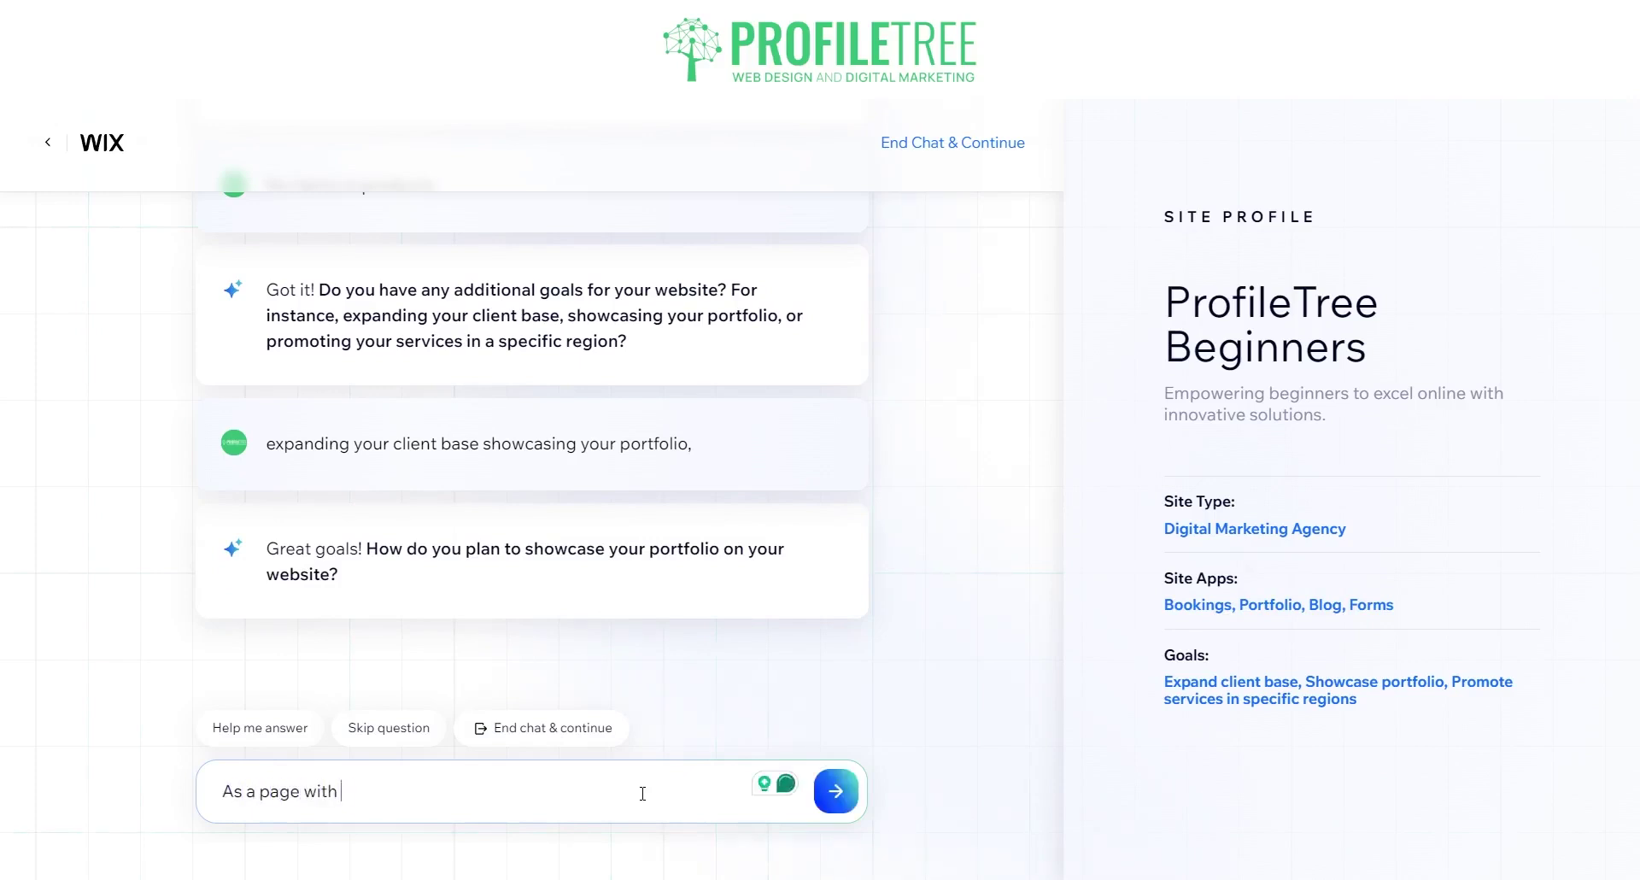
type("all the client ")
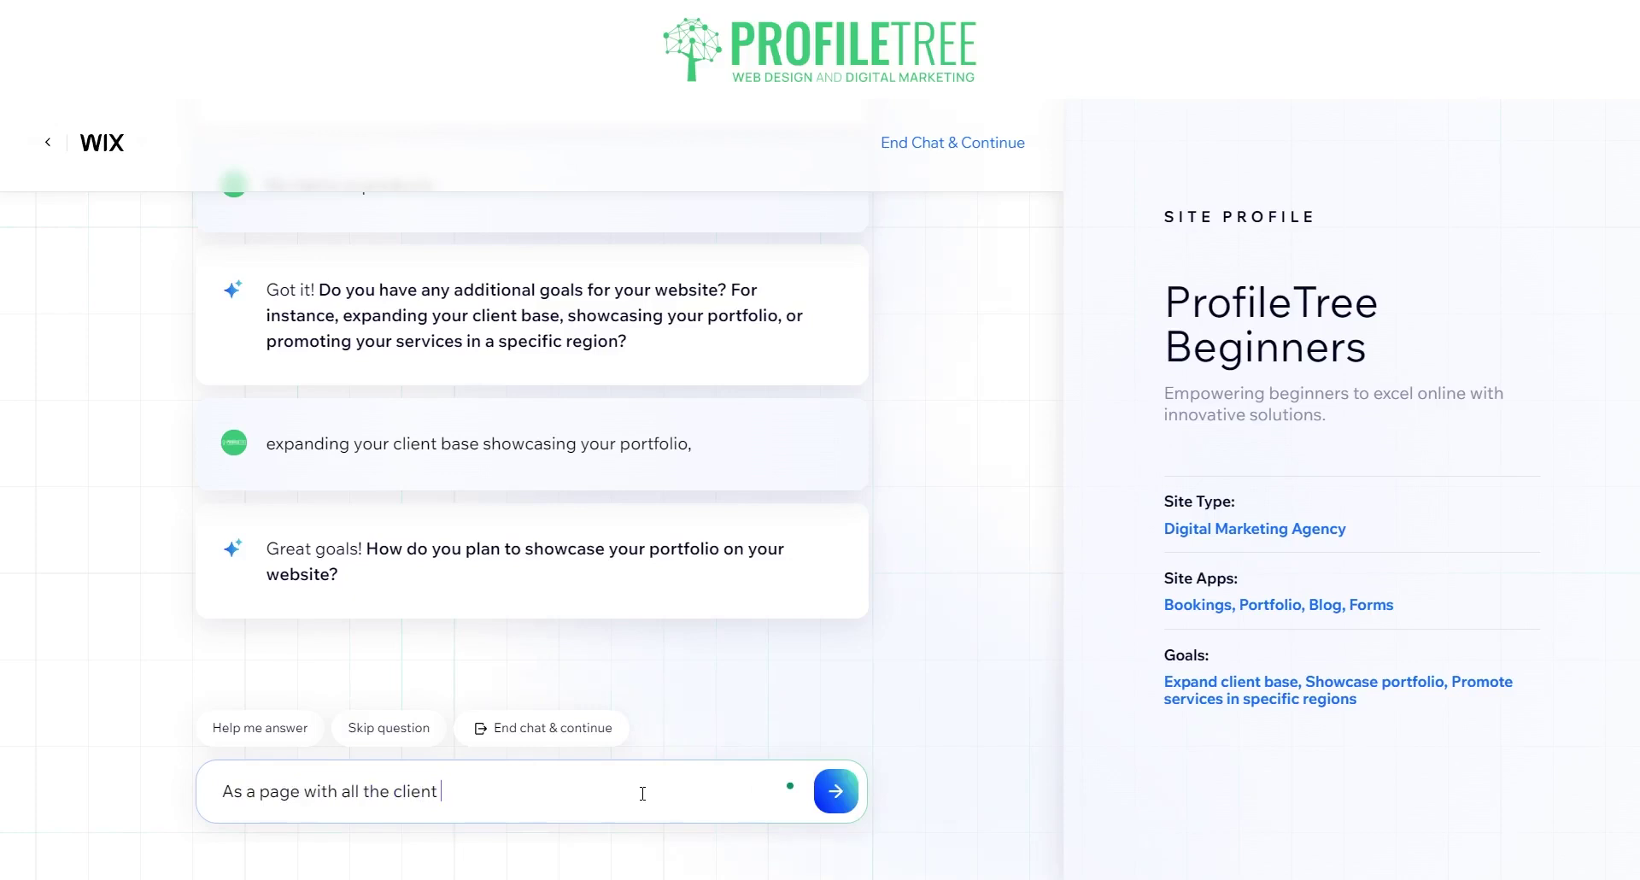
type("testio")
key("BackSpace")
type("monials")
key("Return")
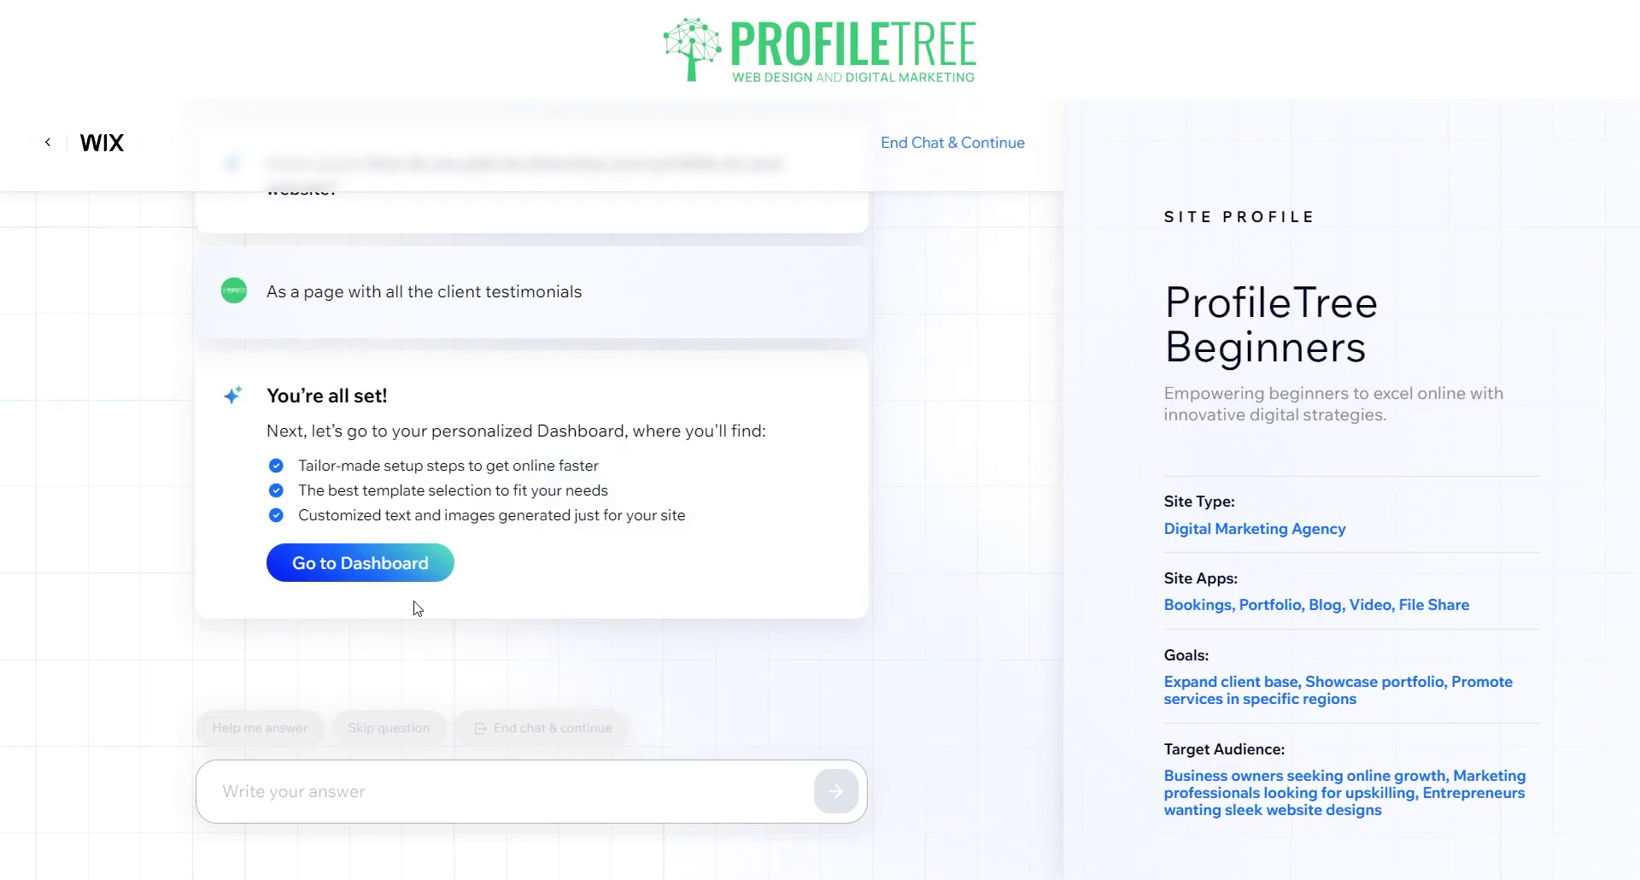
Go to the new site's dashboard, start designing the site, and choose to customize a template
left_click(411, 579)
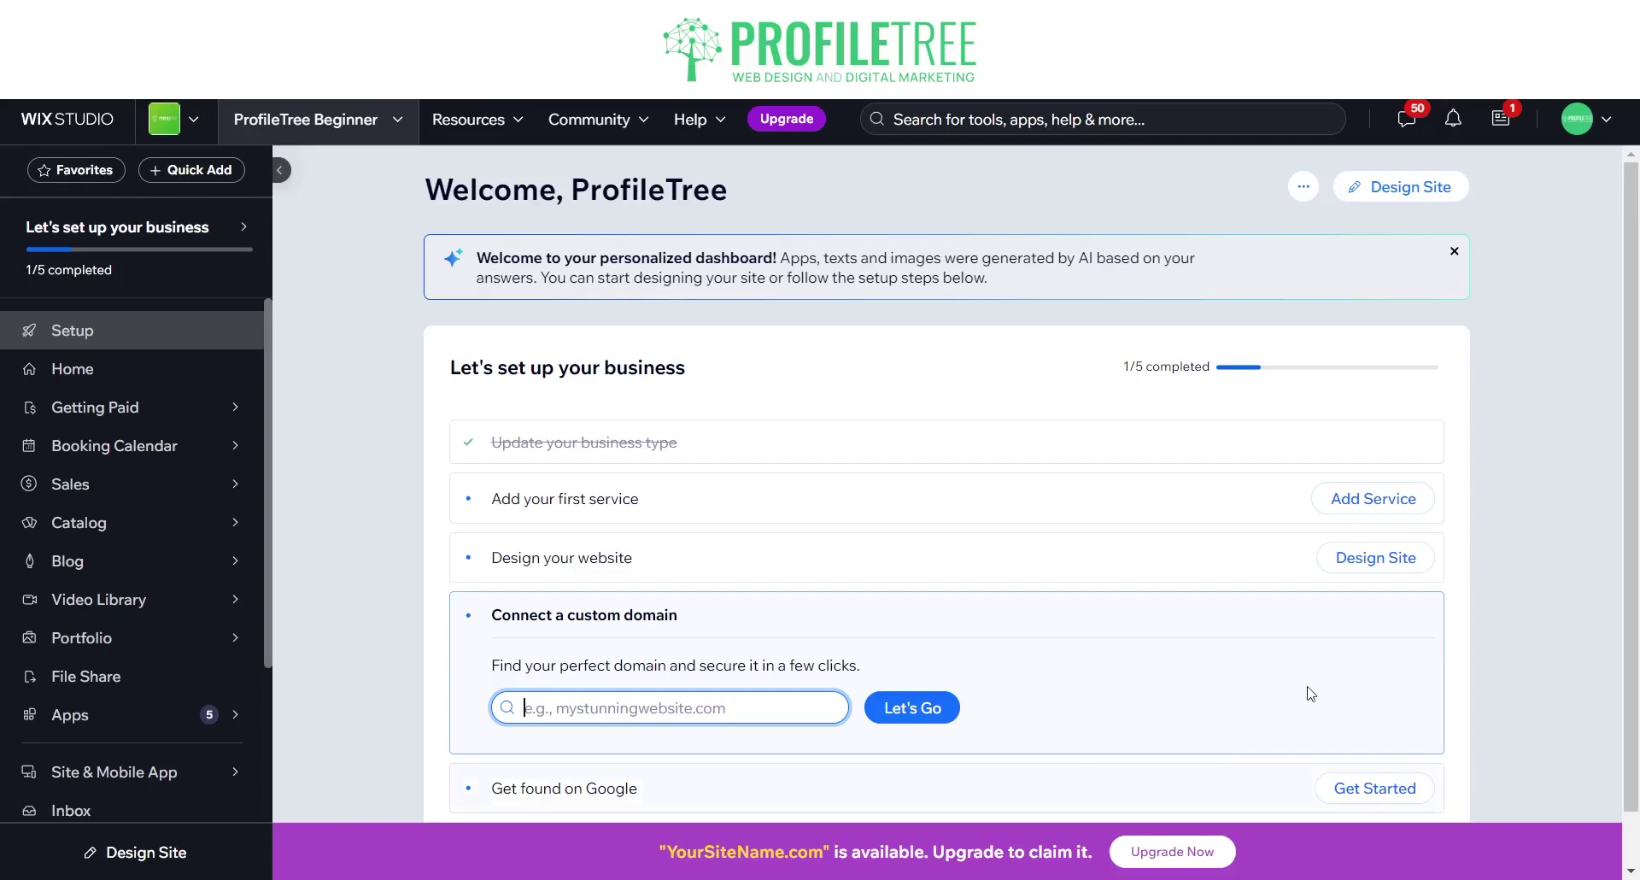
left_click(1437, 188)
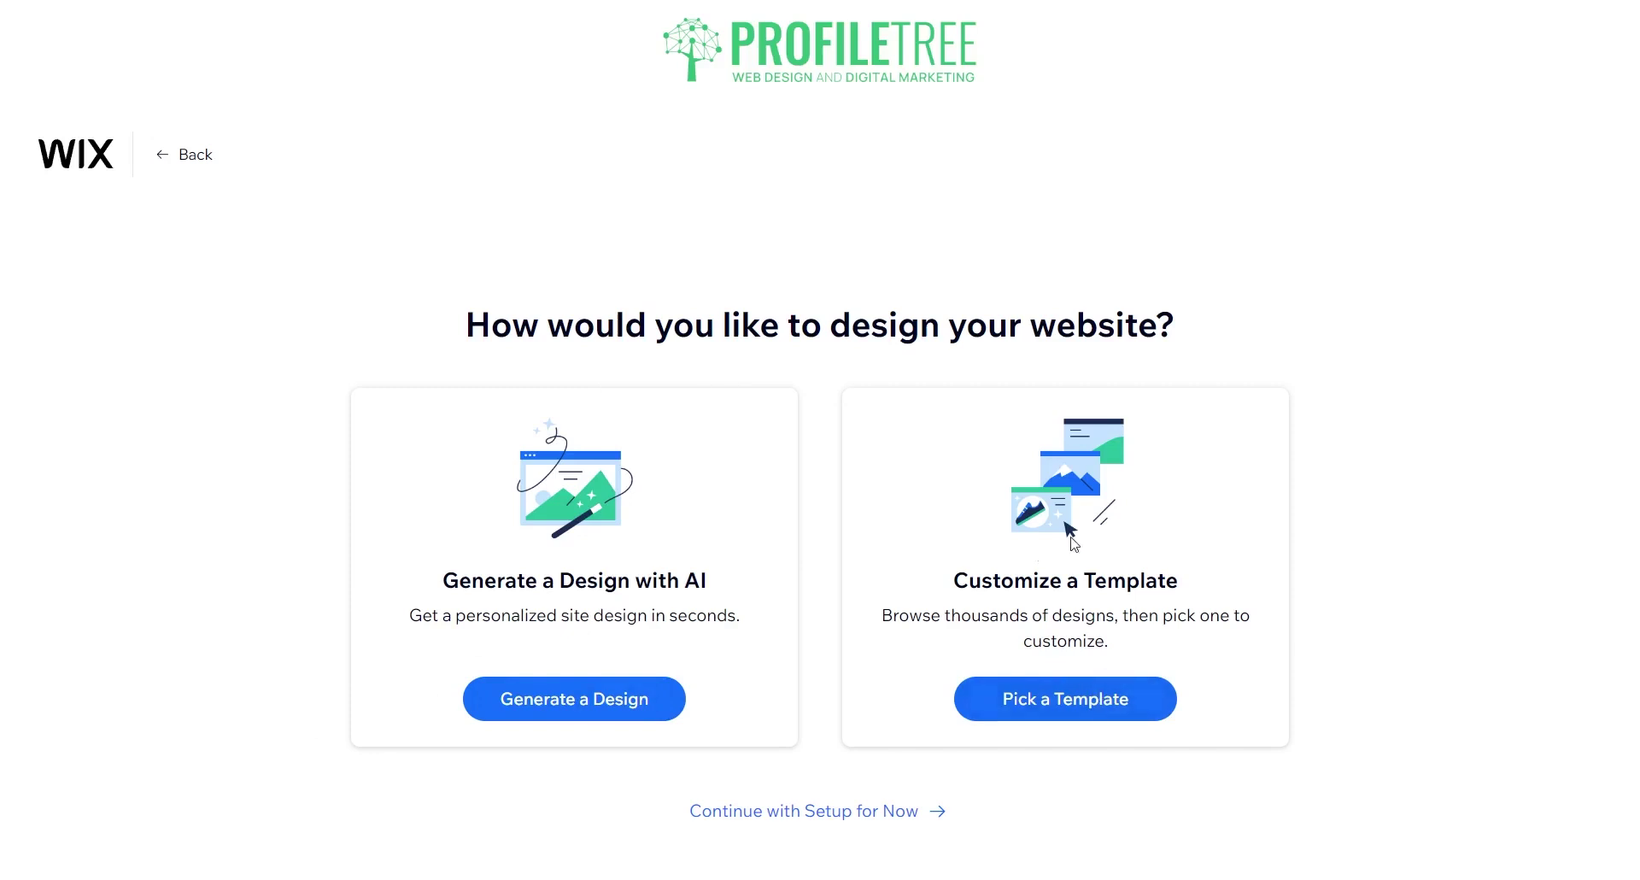
left_click(1043, 706)
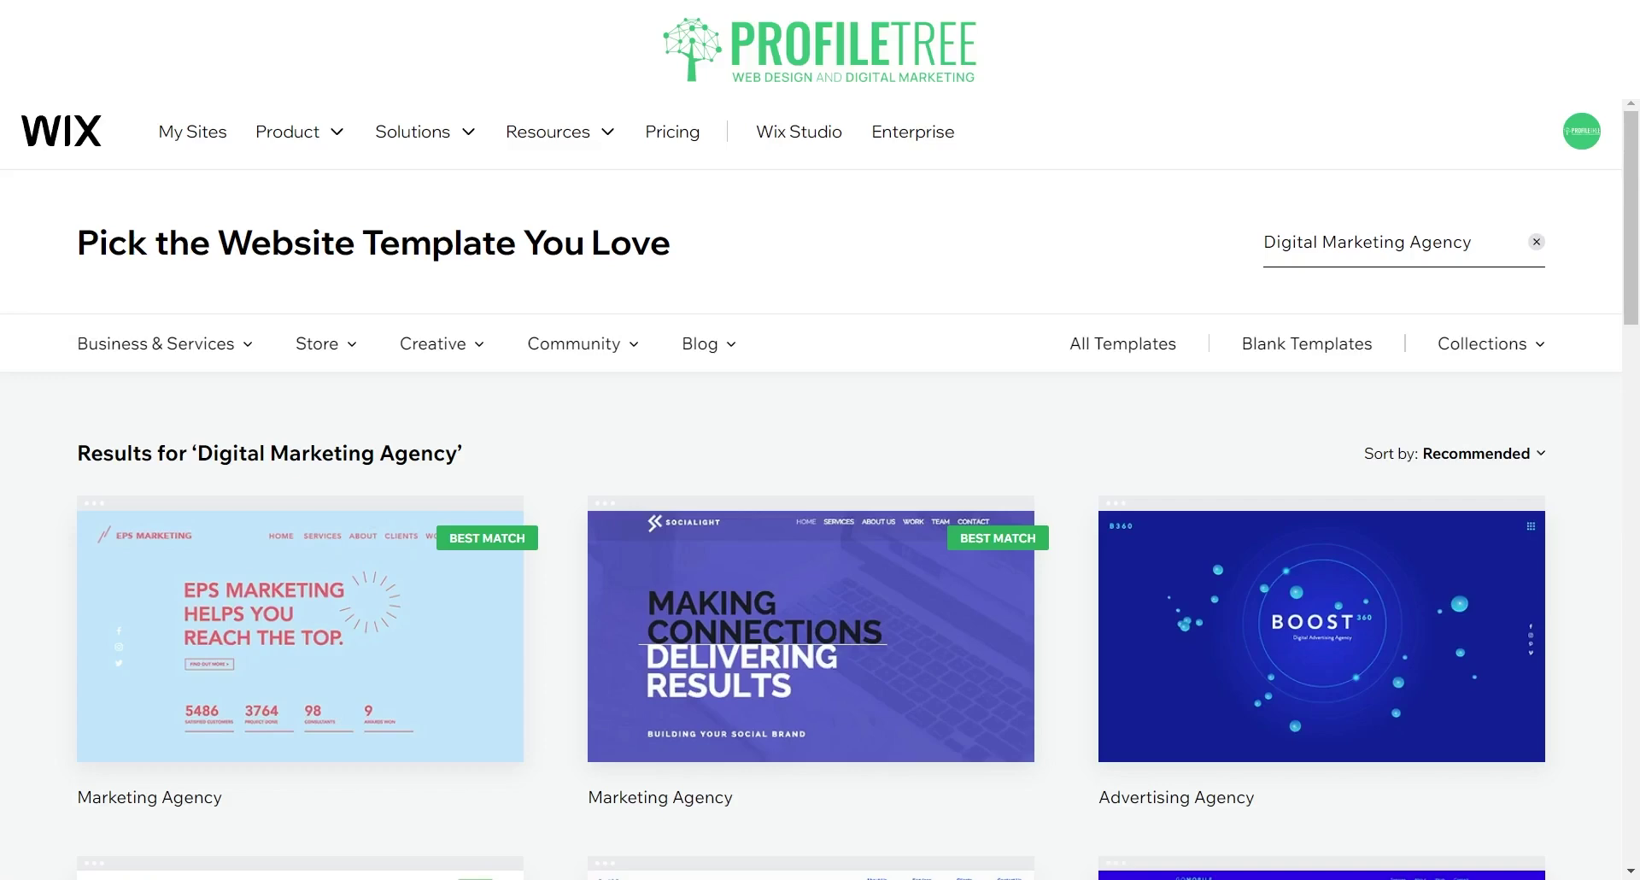
Browse the template results for "Digital Marketing Agency" to compare the available designs
mouse_move(812, 636)
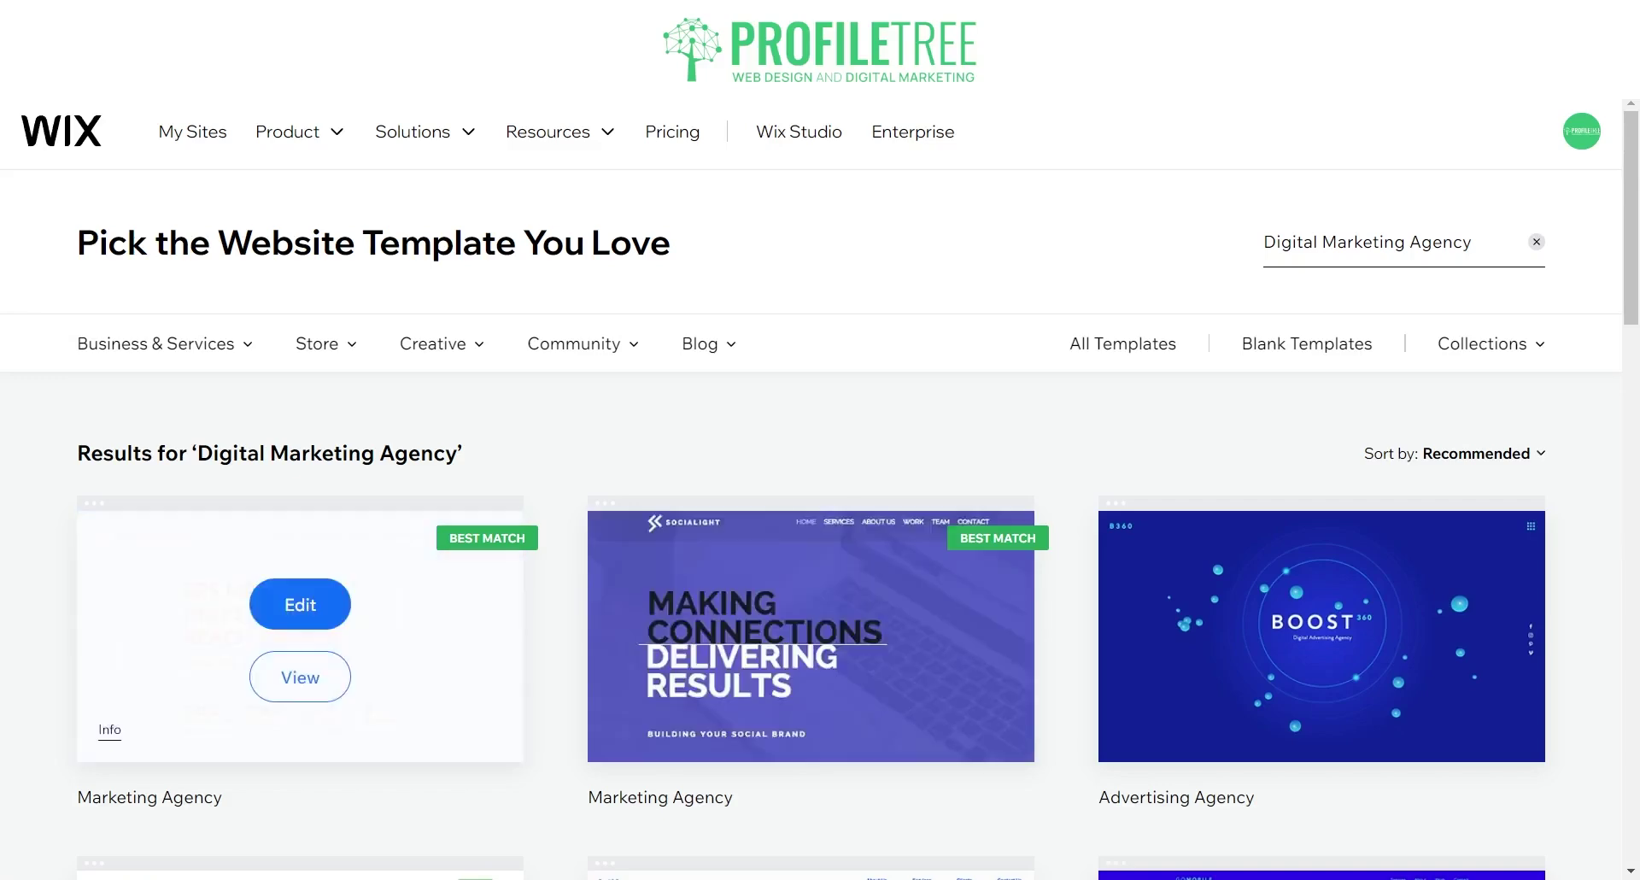
scroll(299, 636, "down", 1)
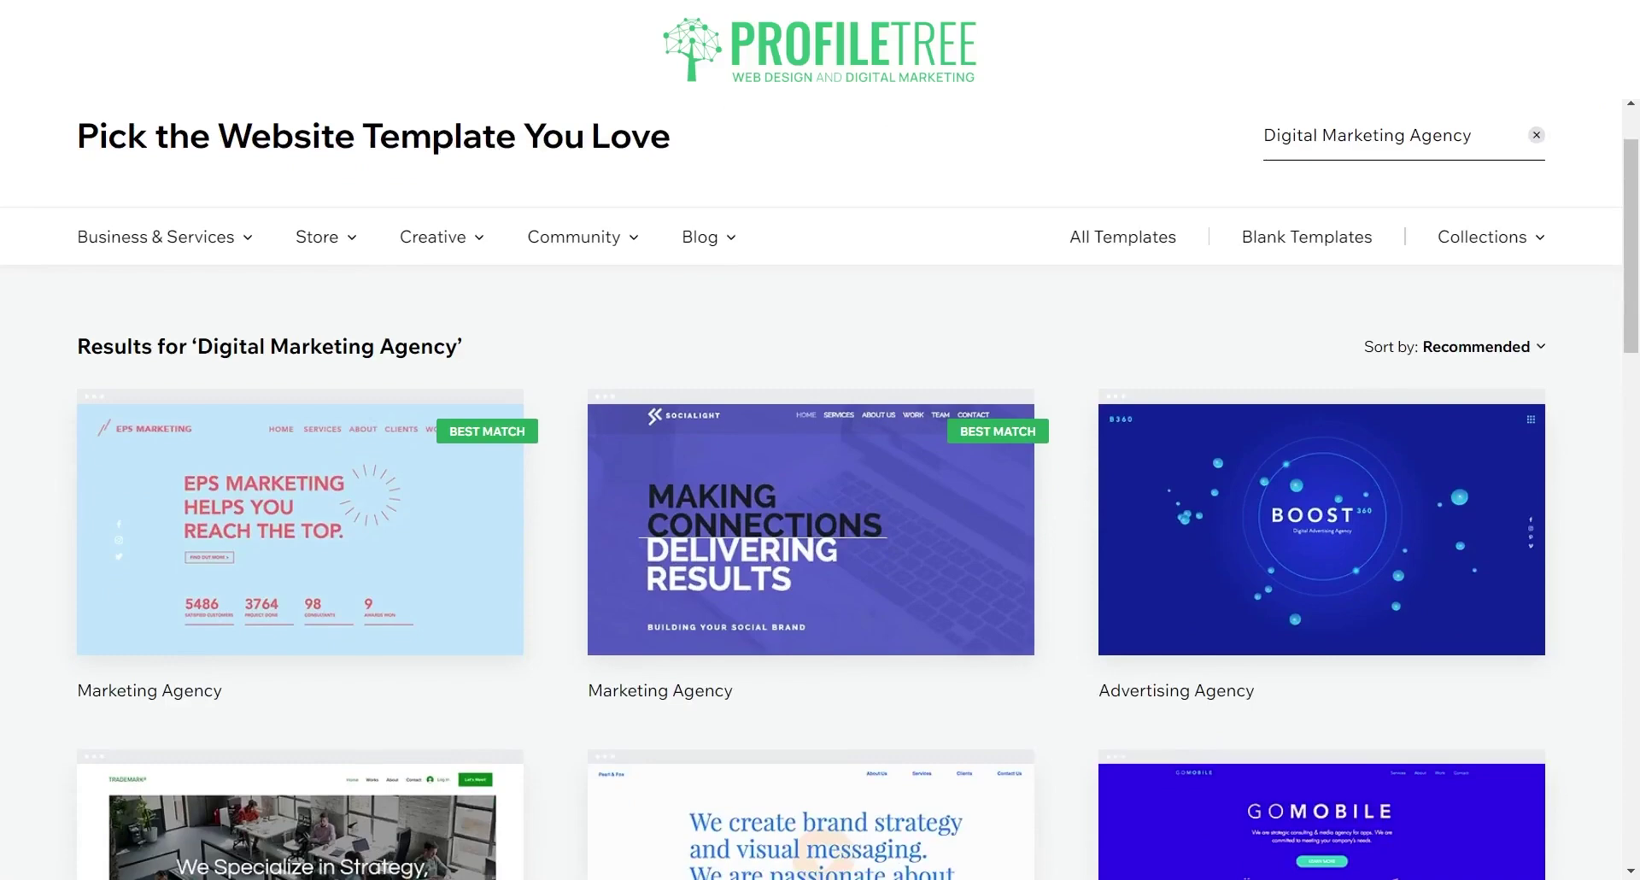
scroll(812, 513, "down", 2)
scroll(811, 513, "up", 3)
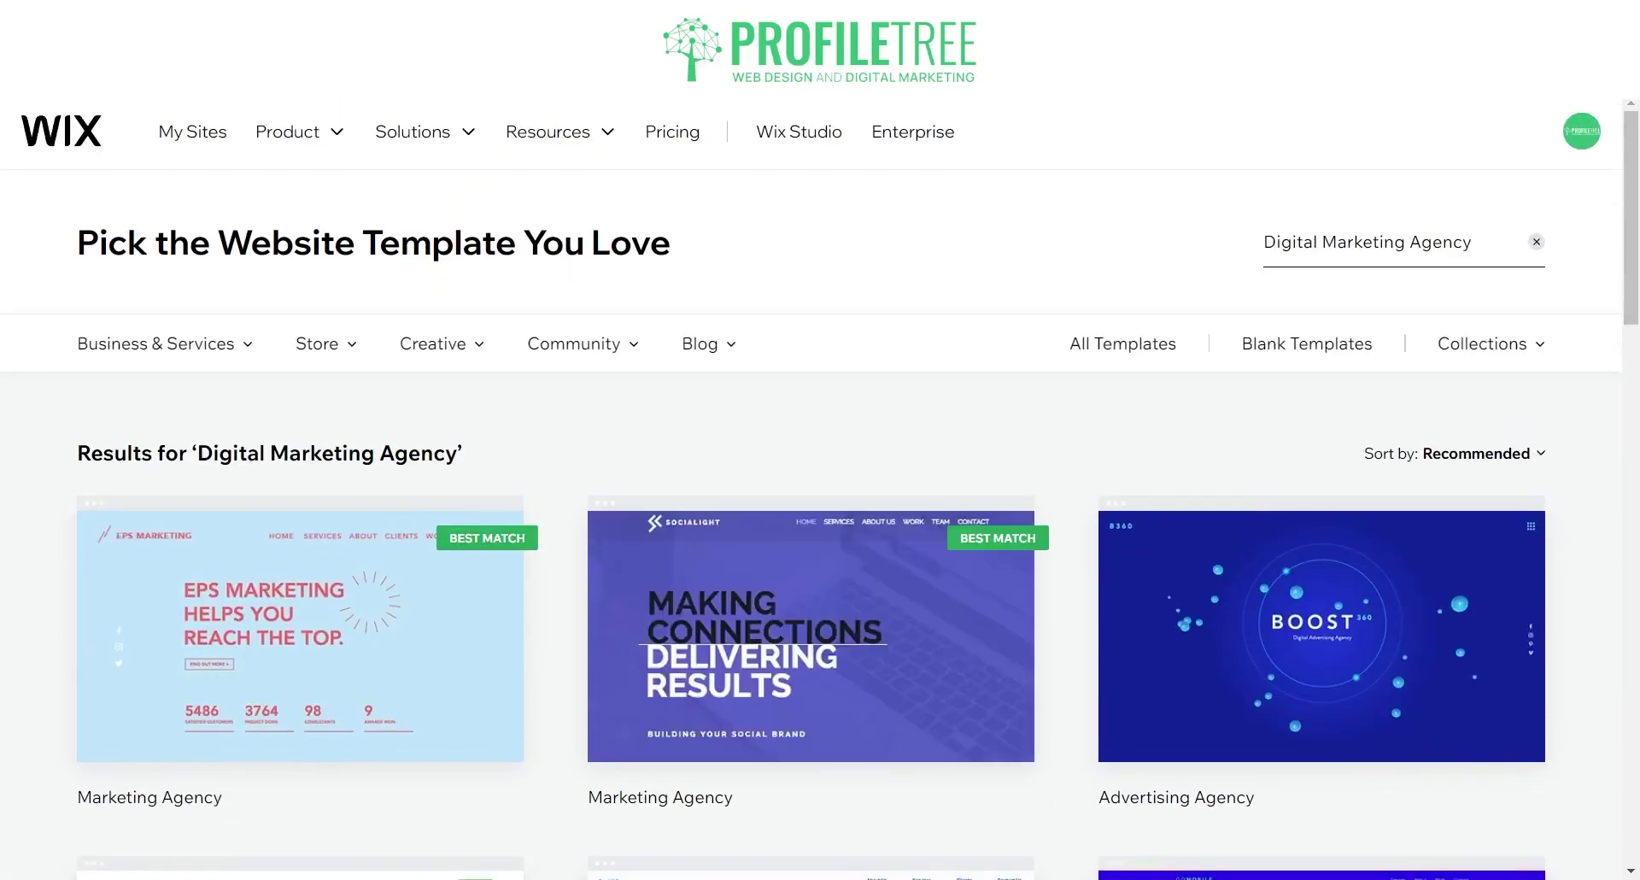
scroll(299, 196, "down", 5)
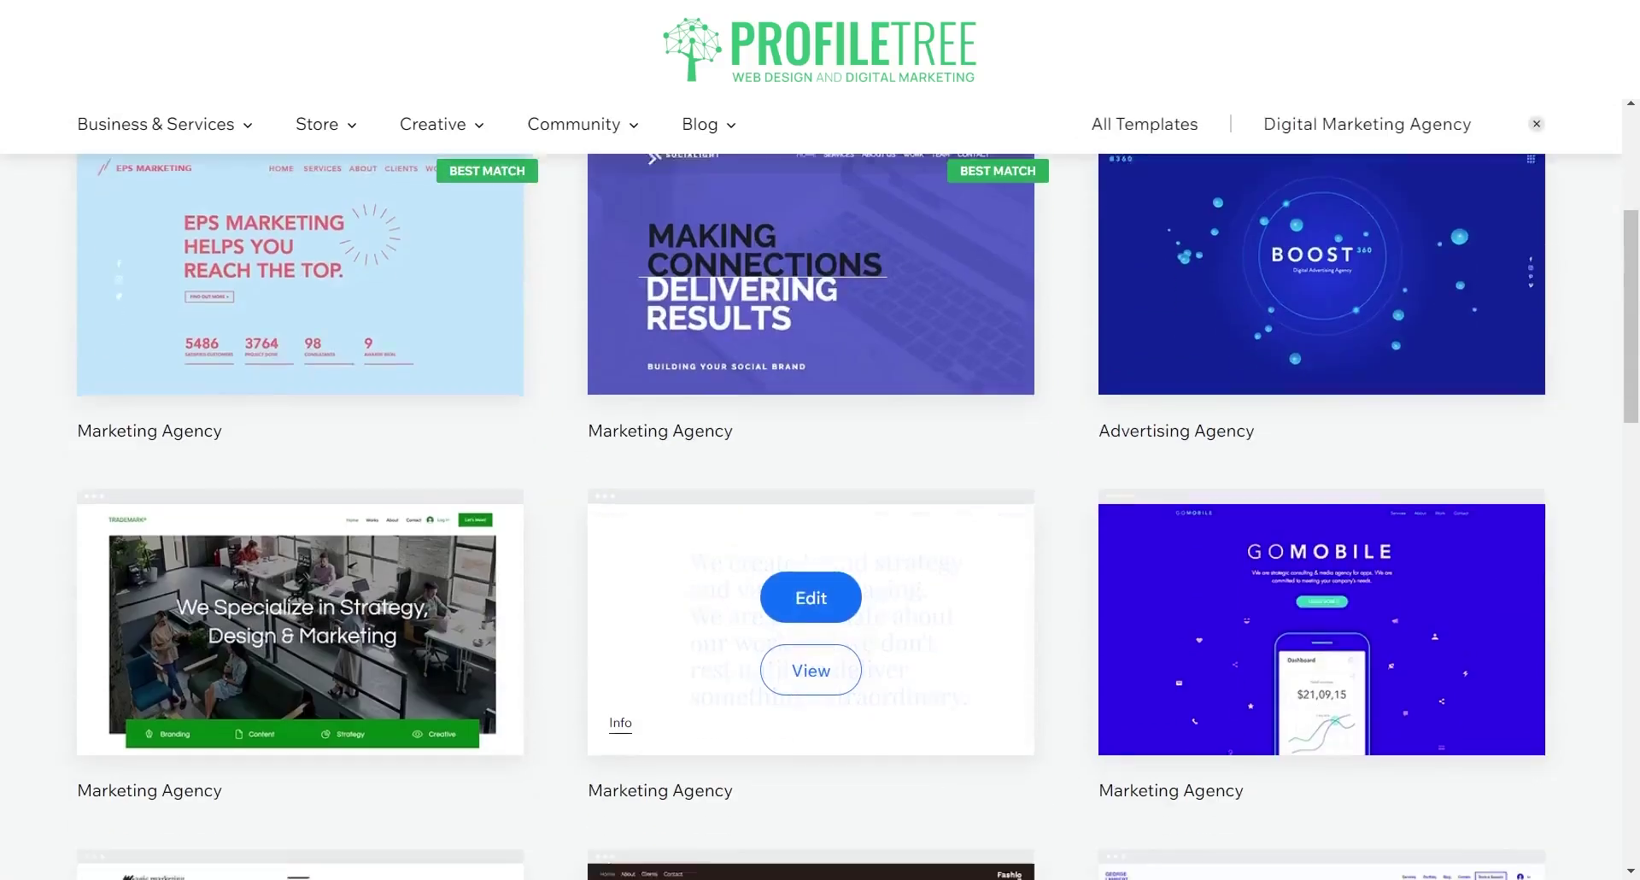
scroll(811, 256, "up", 1)
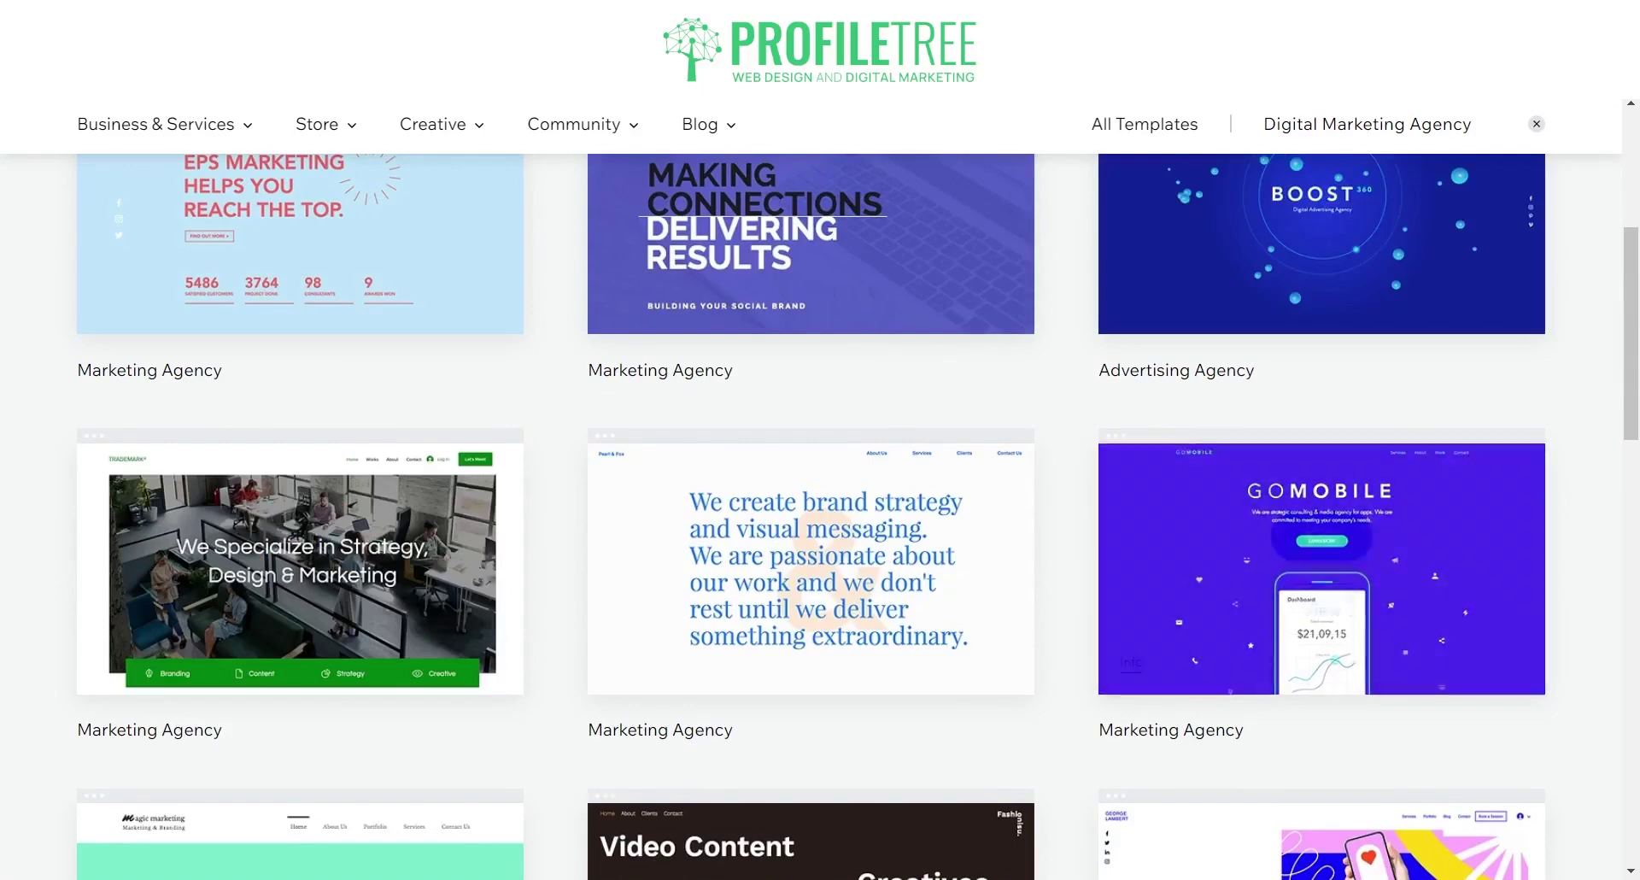
Preview the "We create brand strategy and visual messaging" Marketing Agency template through to its end and return to the template results
mouse_move(1321, 568)
mouse_move(811, 568)
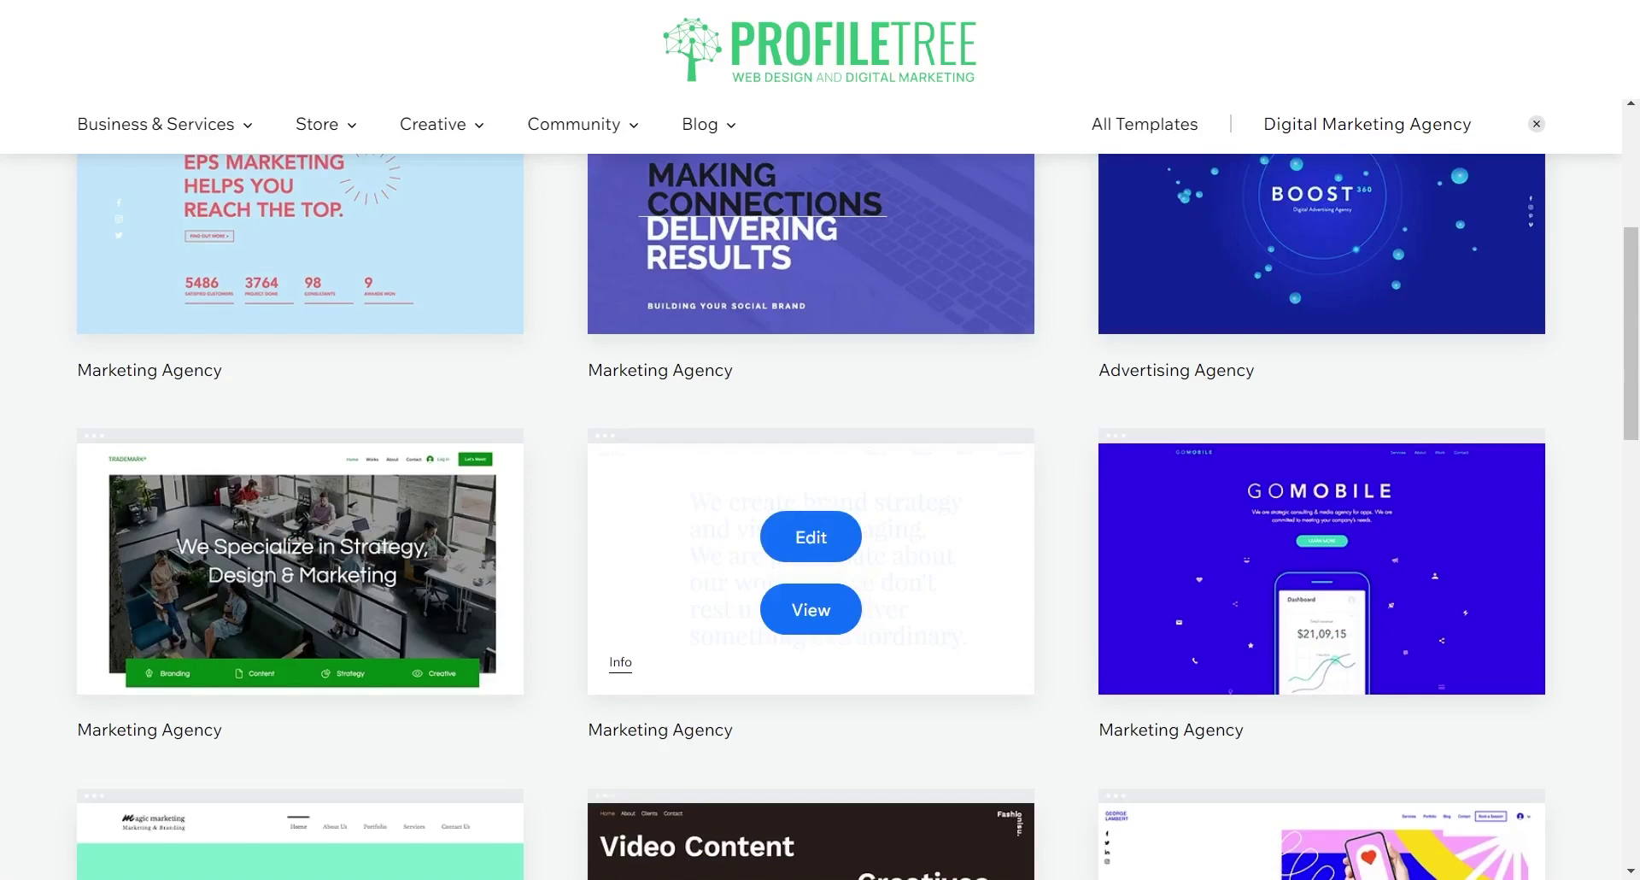
left_click(823, 628)
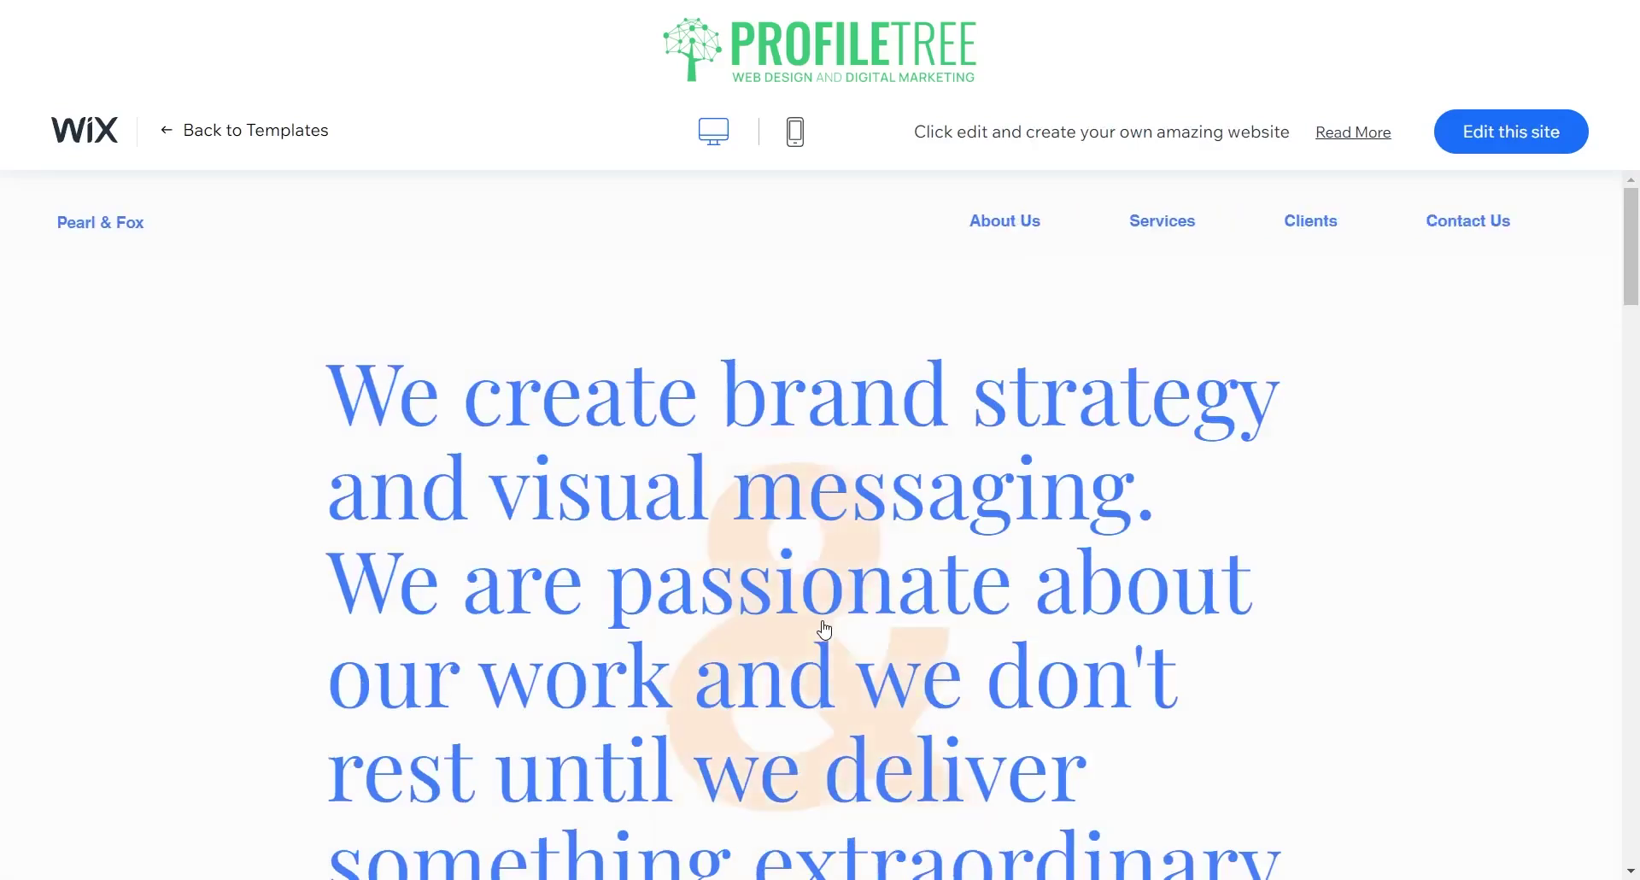
scroll(728, 546, "down", 20)
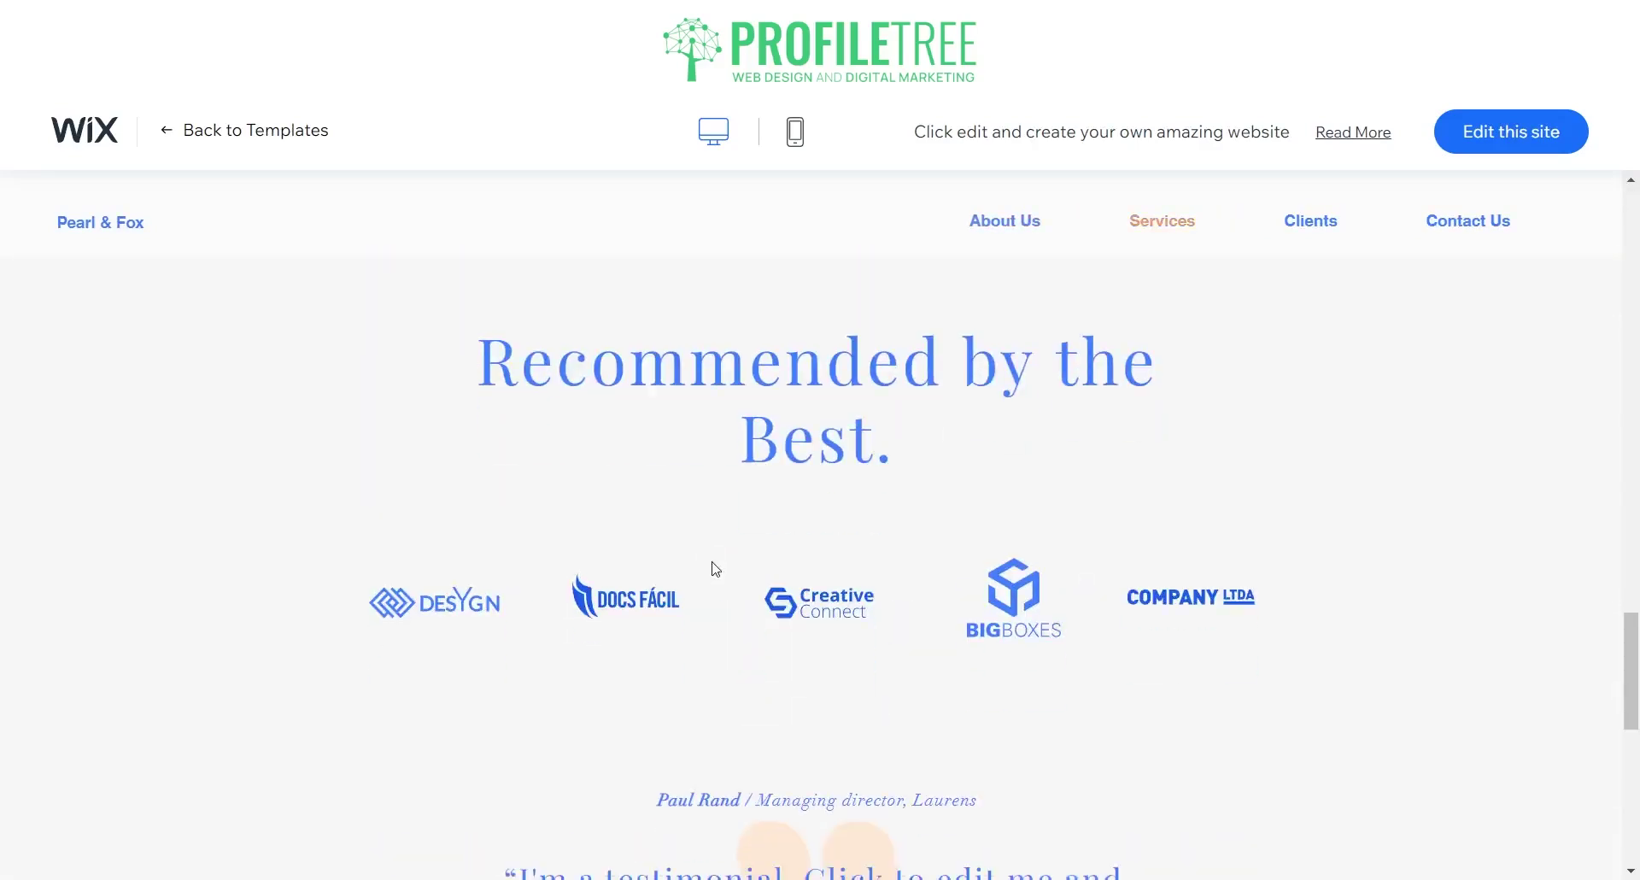
scroll(714, 568, "down", 5)
scroll(712, 538, "up", 20)
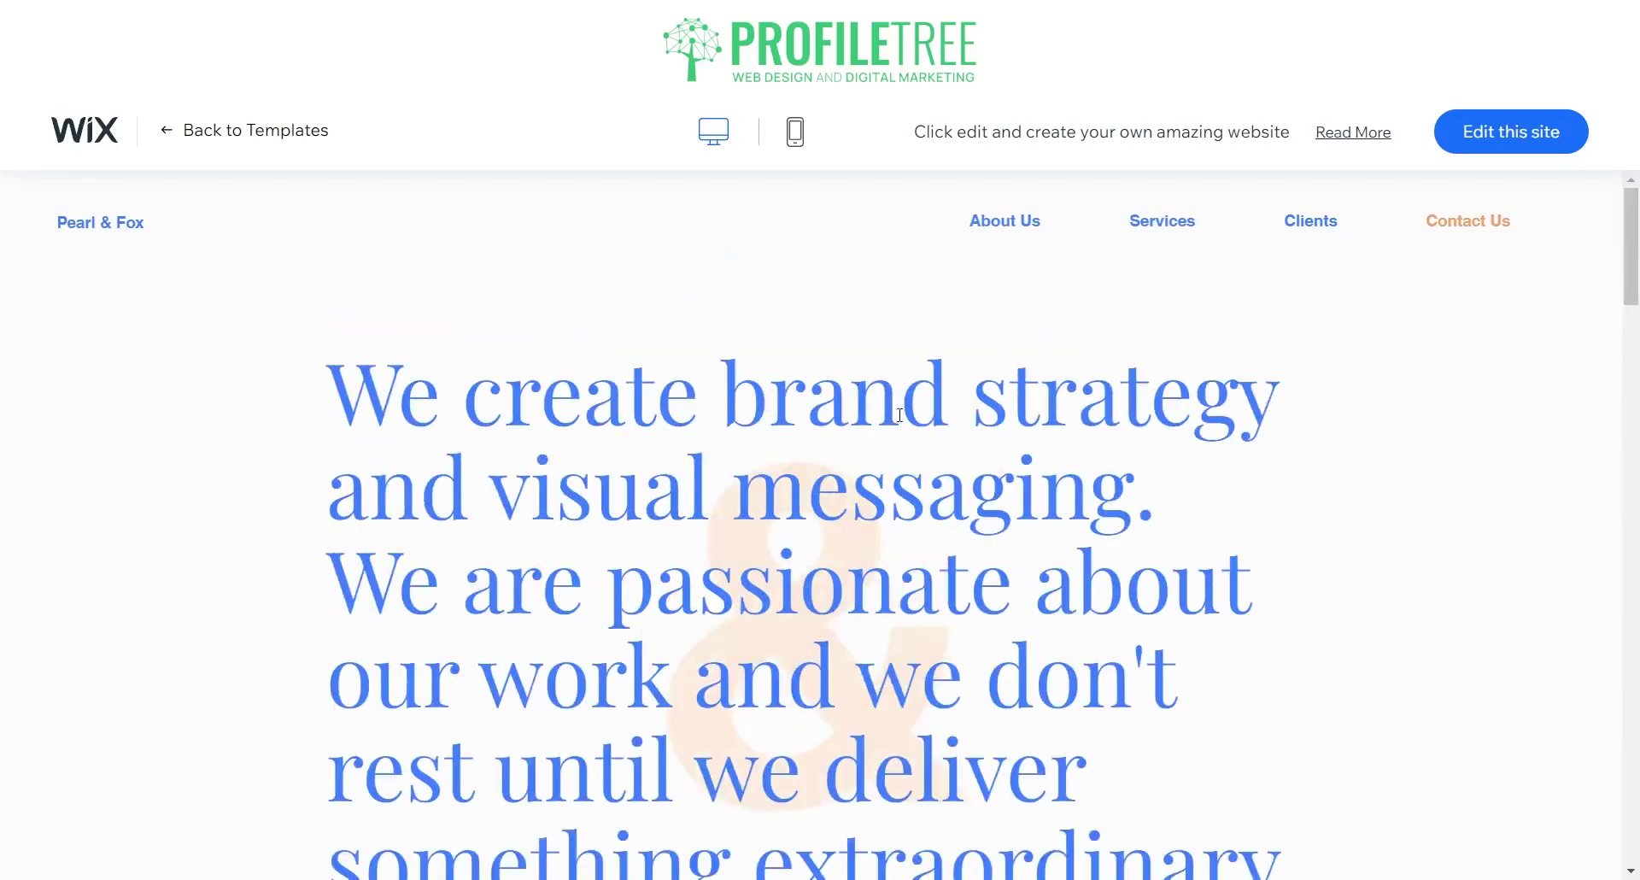
left_click(211, 137)
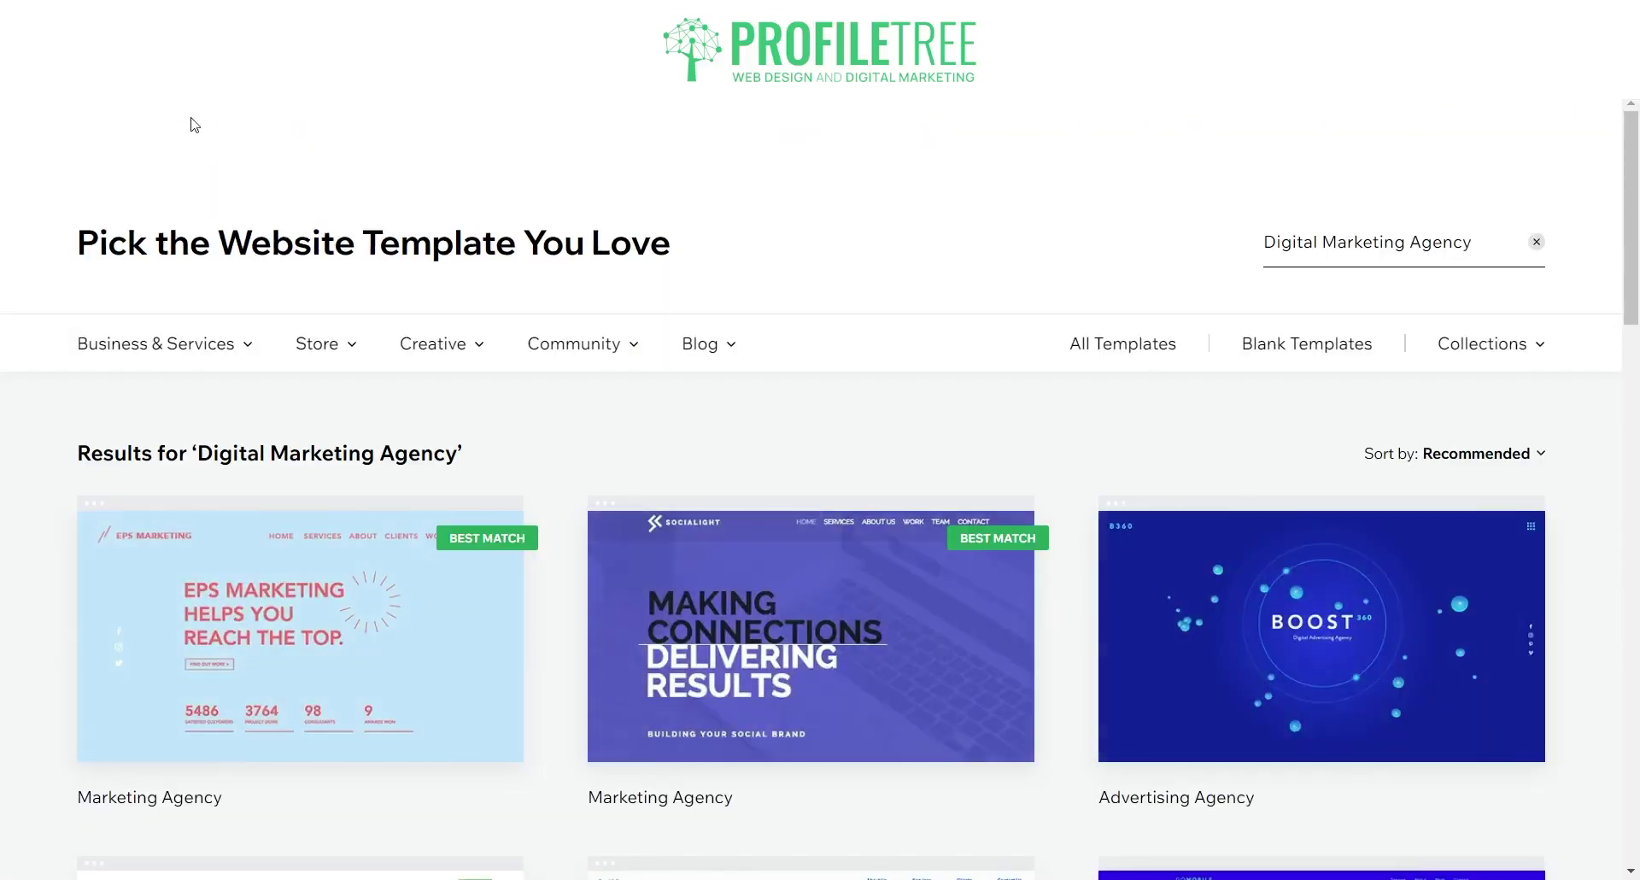
Open the preview of the green "We Do Planning" Marketing Agency template and look through its home page
scroll(1442, 458, "down", 10)
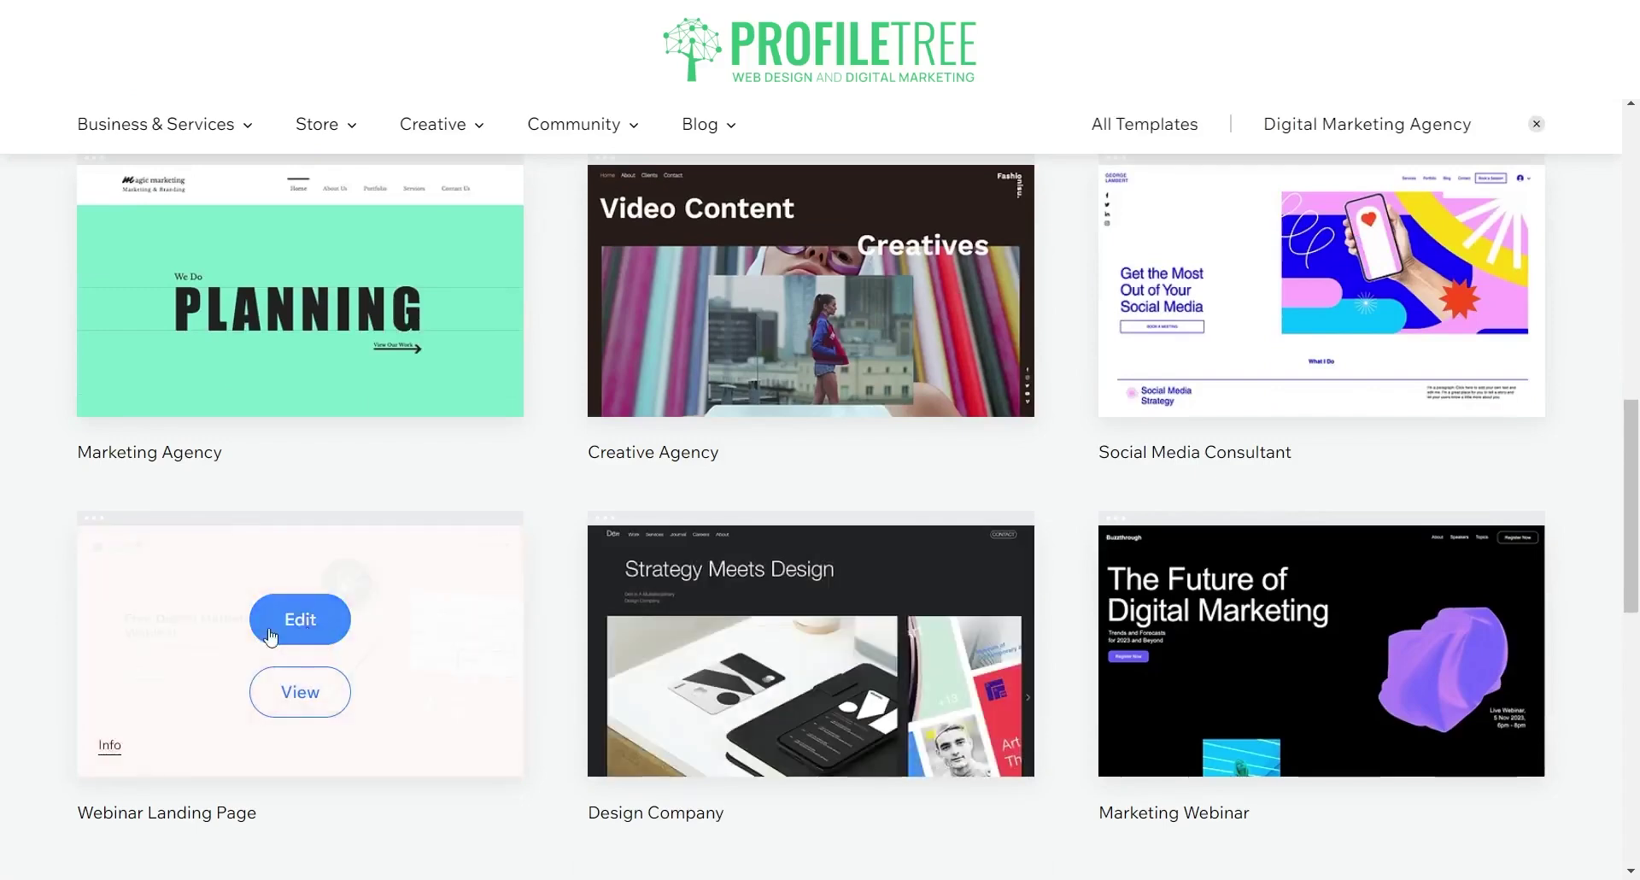
scroll(293, 402, "up", 3)
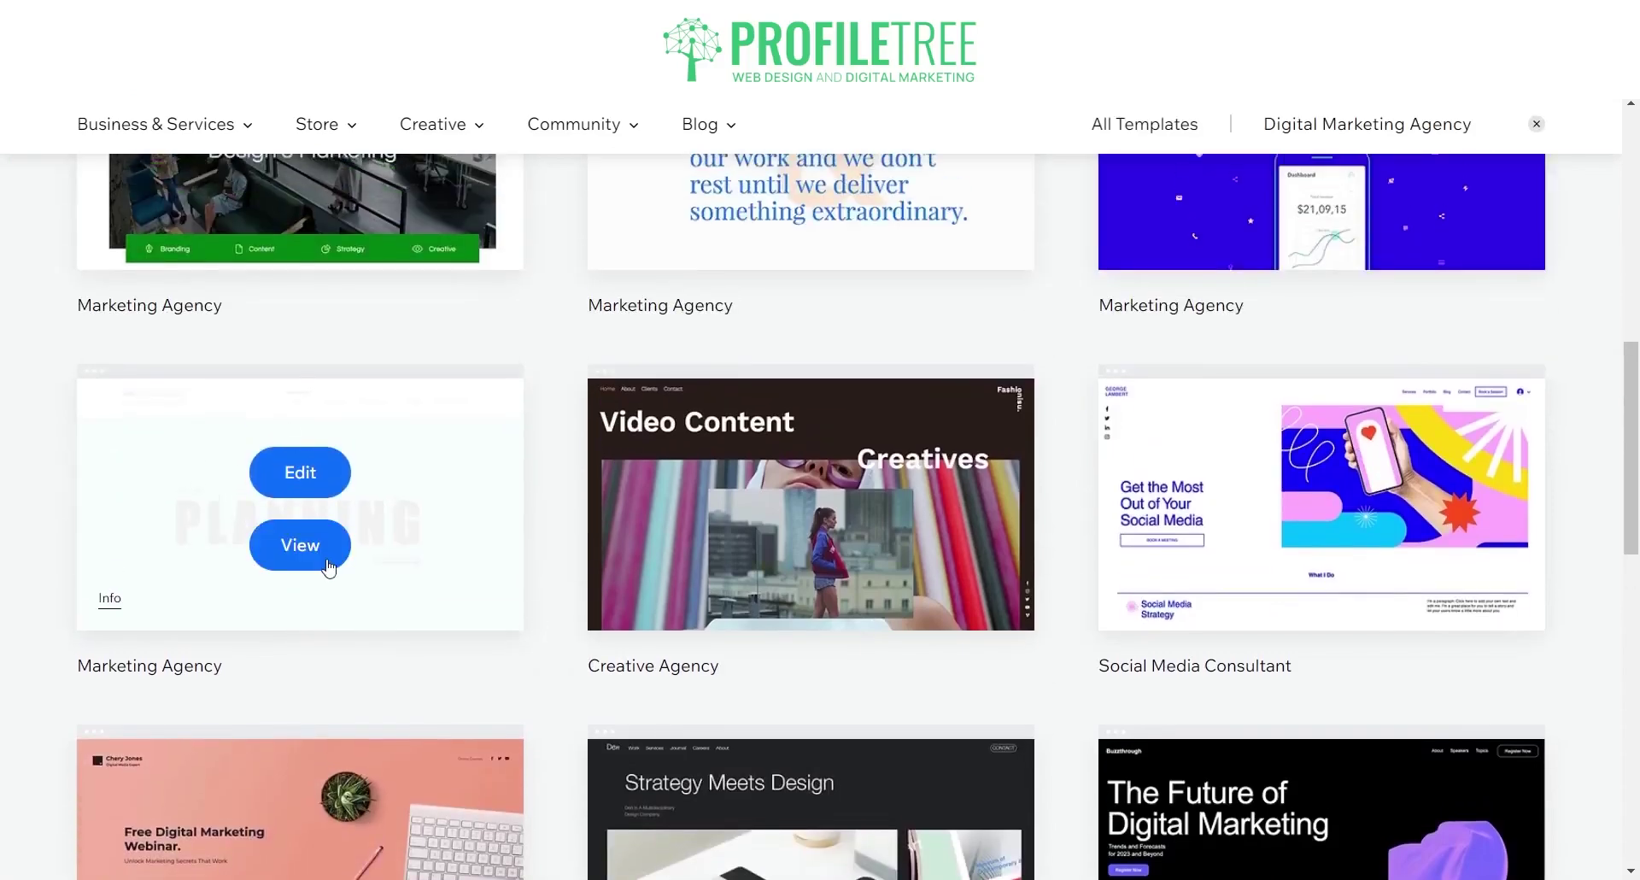
left_click(322, 549)
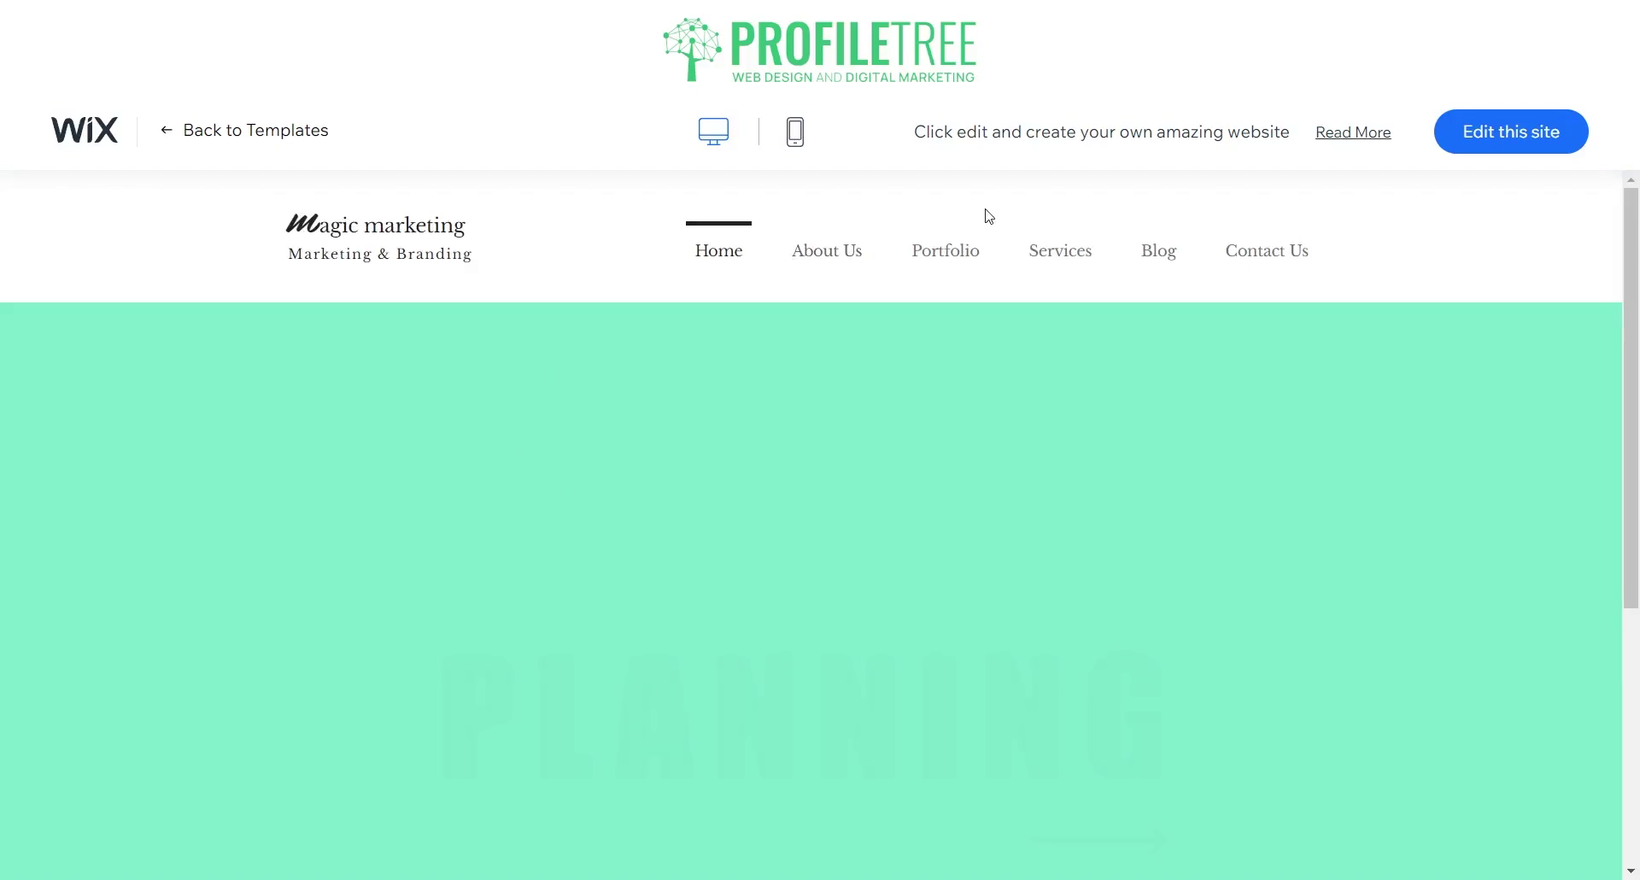
scroll(869, 357, "down", 5)
scroll(696, 572, "up", 5)
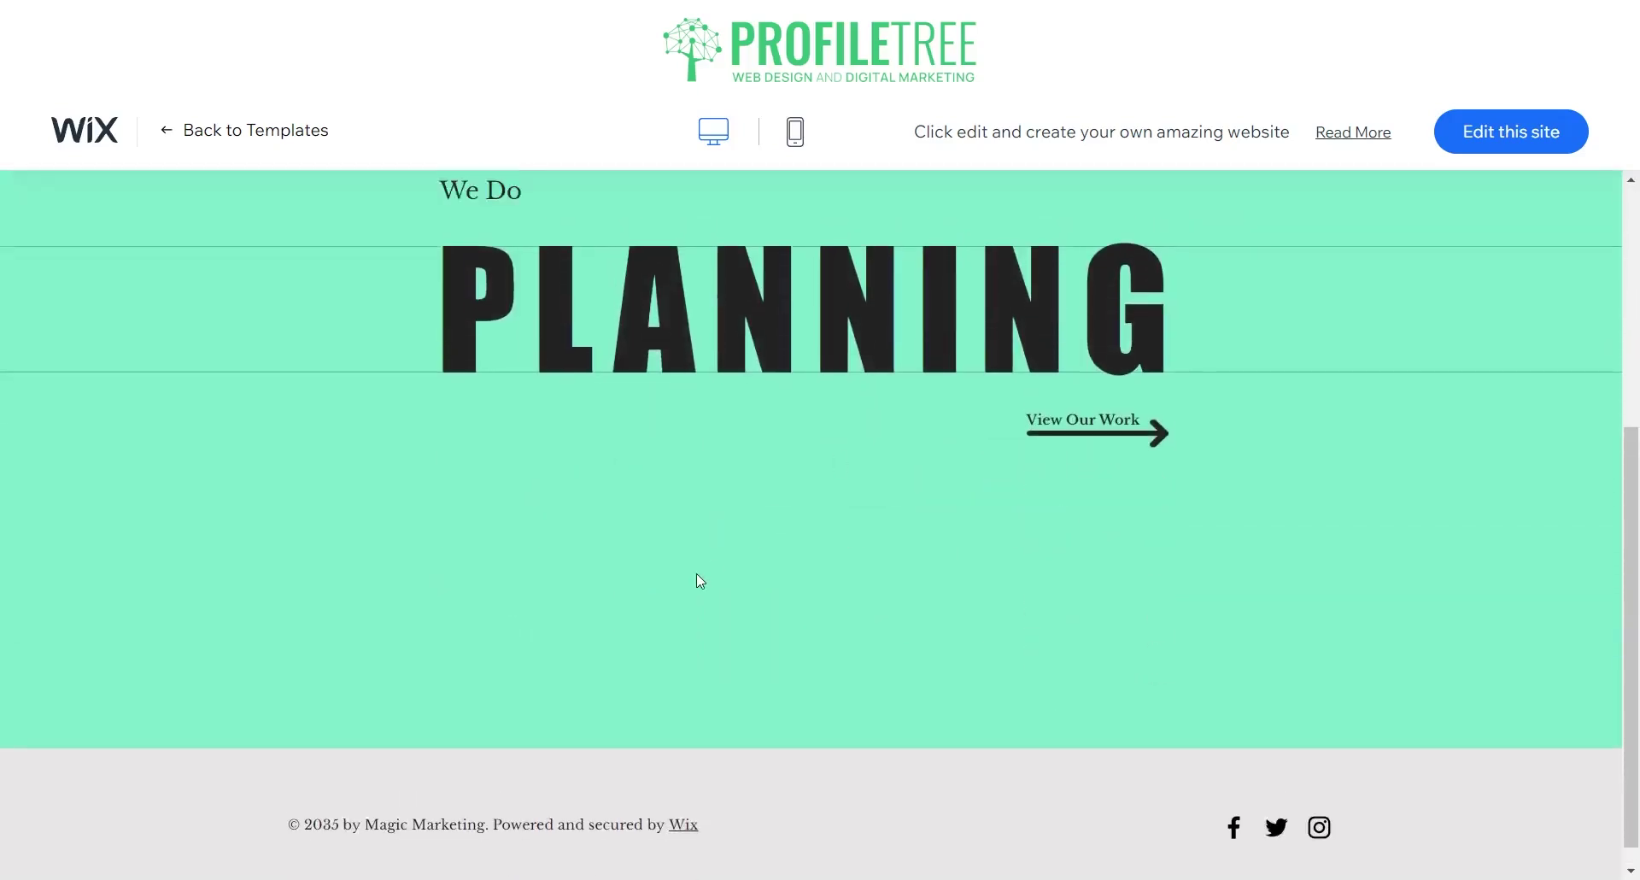
scroll(791, 465, "down", 5)
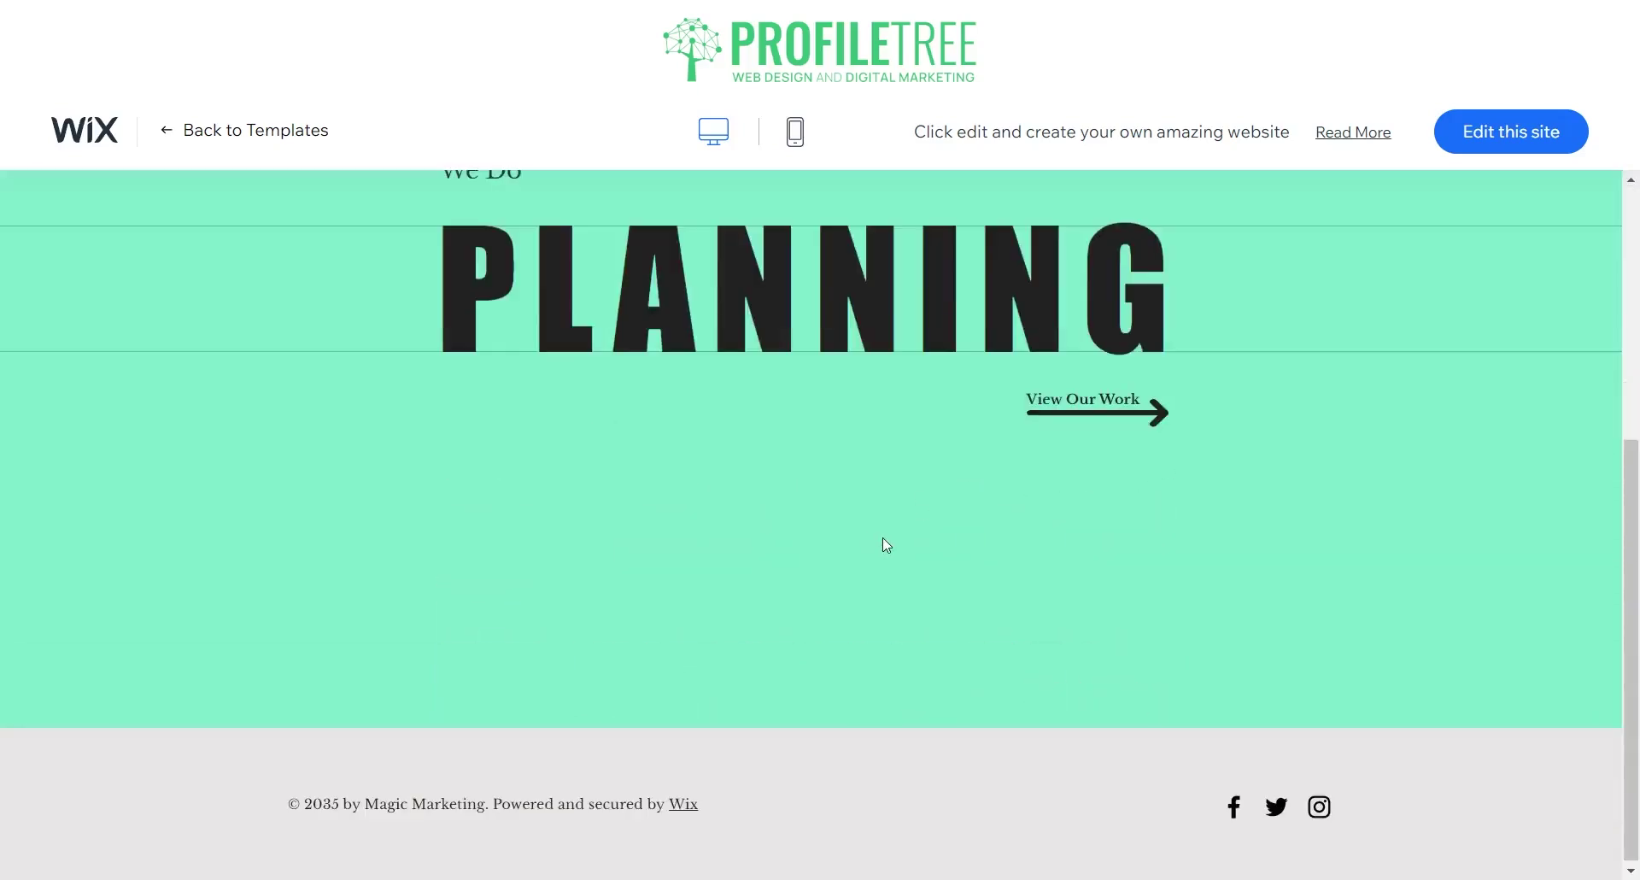
scroll(882, 512, "up", 5)
Review the About Us and Portfolio pages of the Magic marketing template, go back to its home page, and return to the templates
left_click(850, 248)
scroll(809, 613, "down", 5)
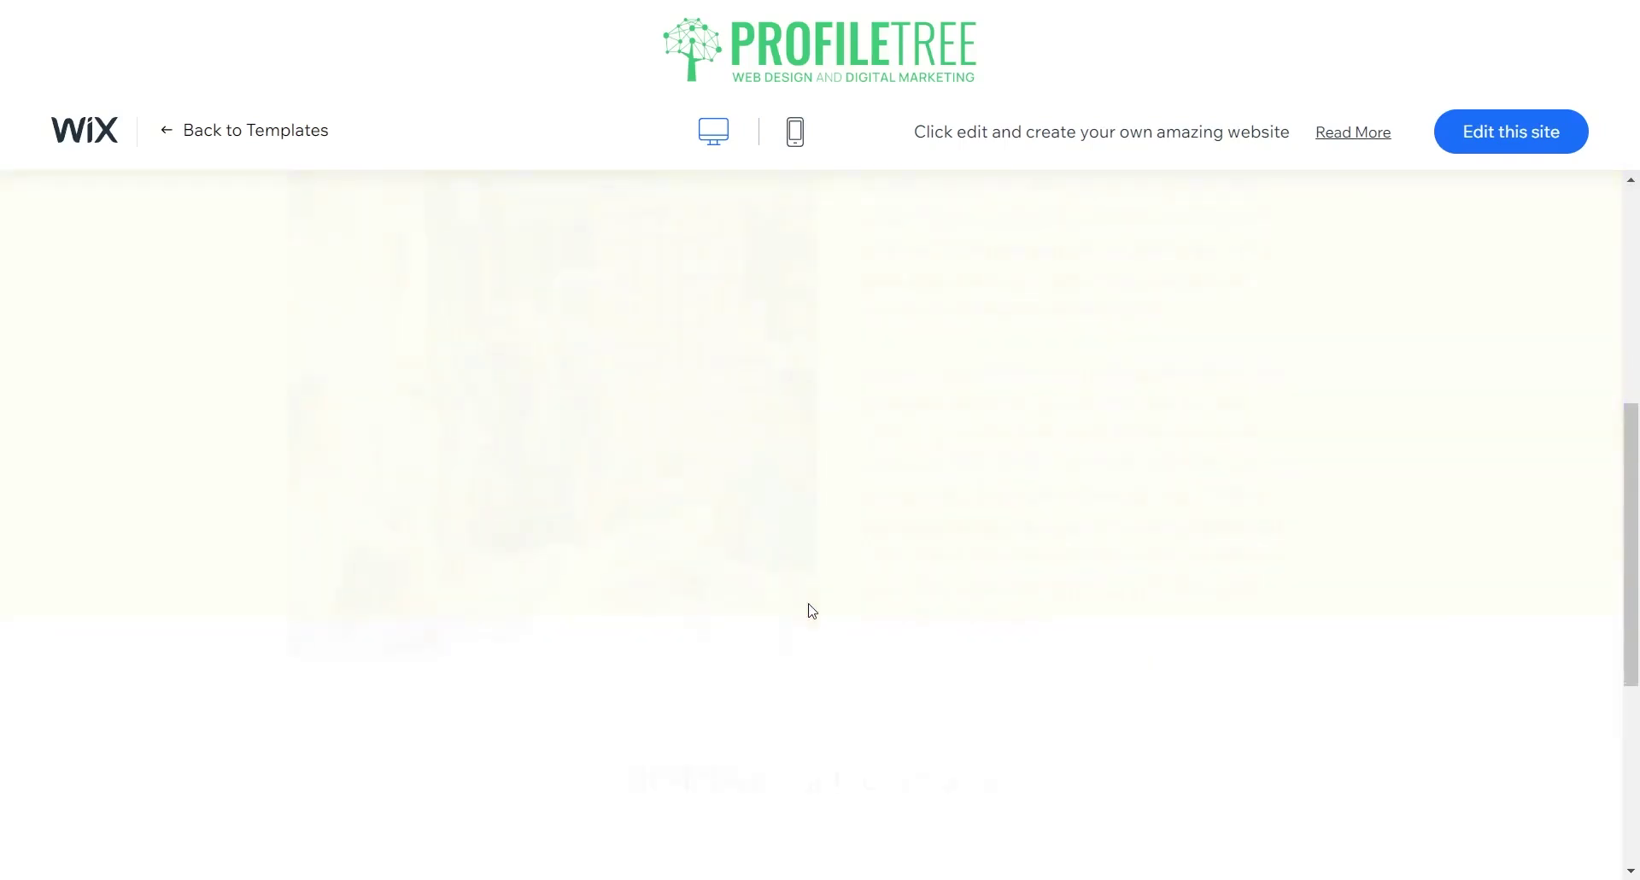
scroll(811, 605, "up", 4)
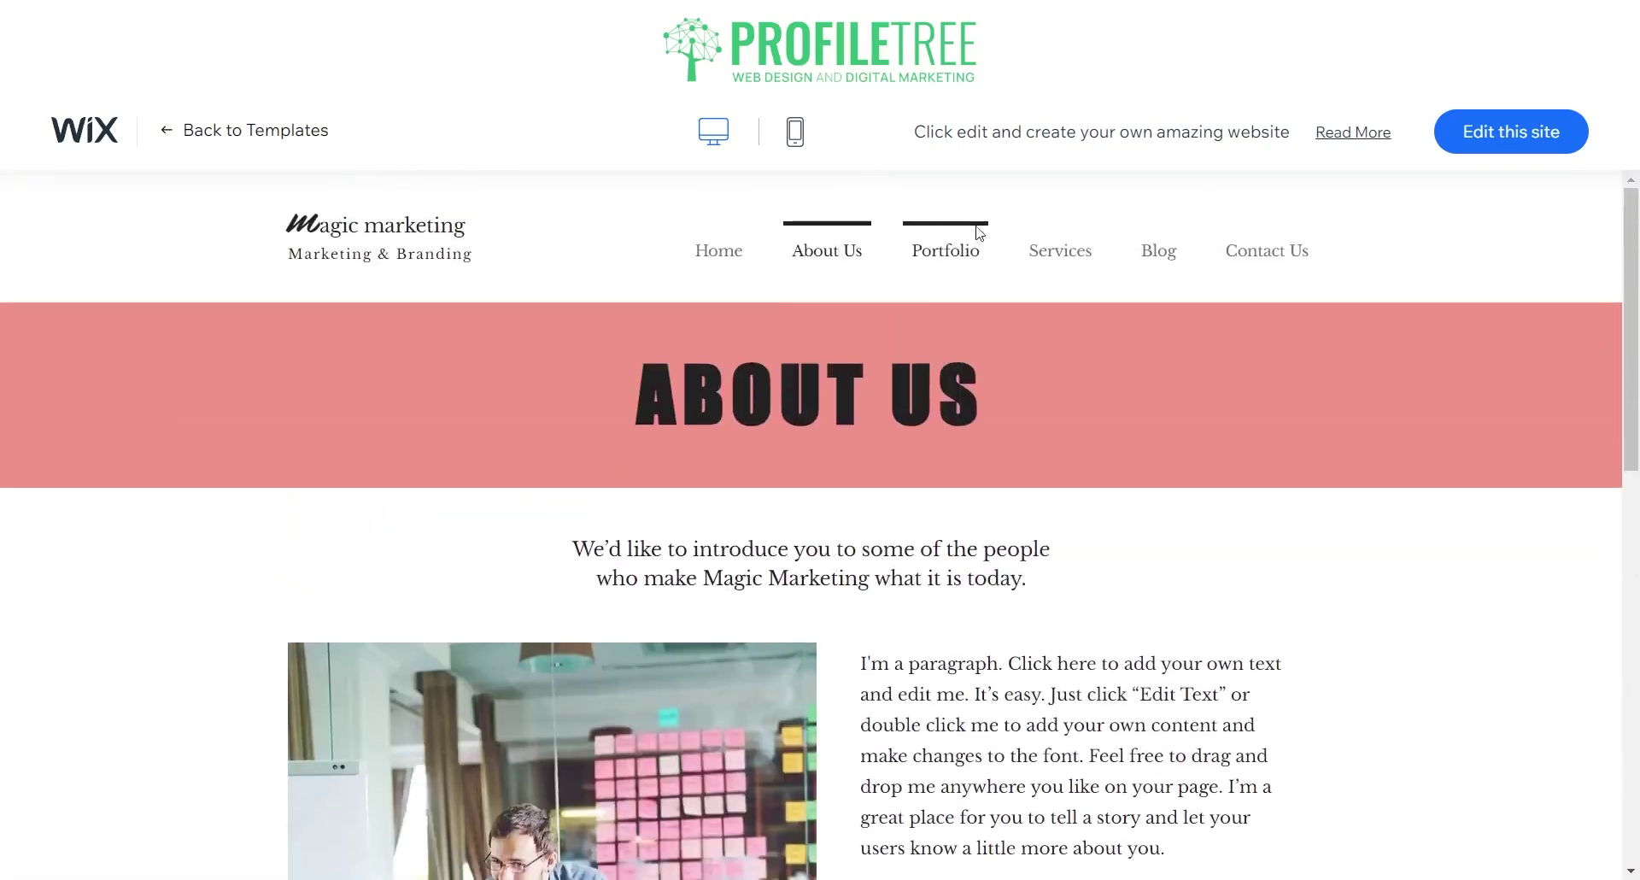
left_click(944, 247)
scroll(817, 460, "down", 13)
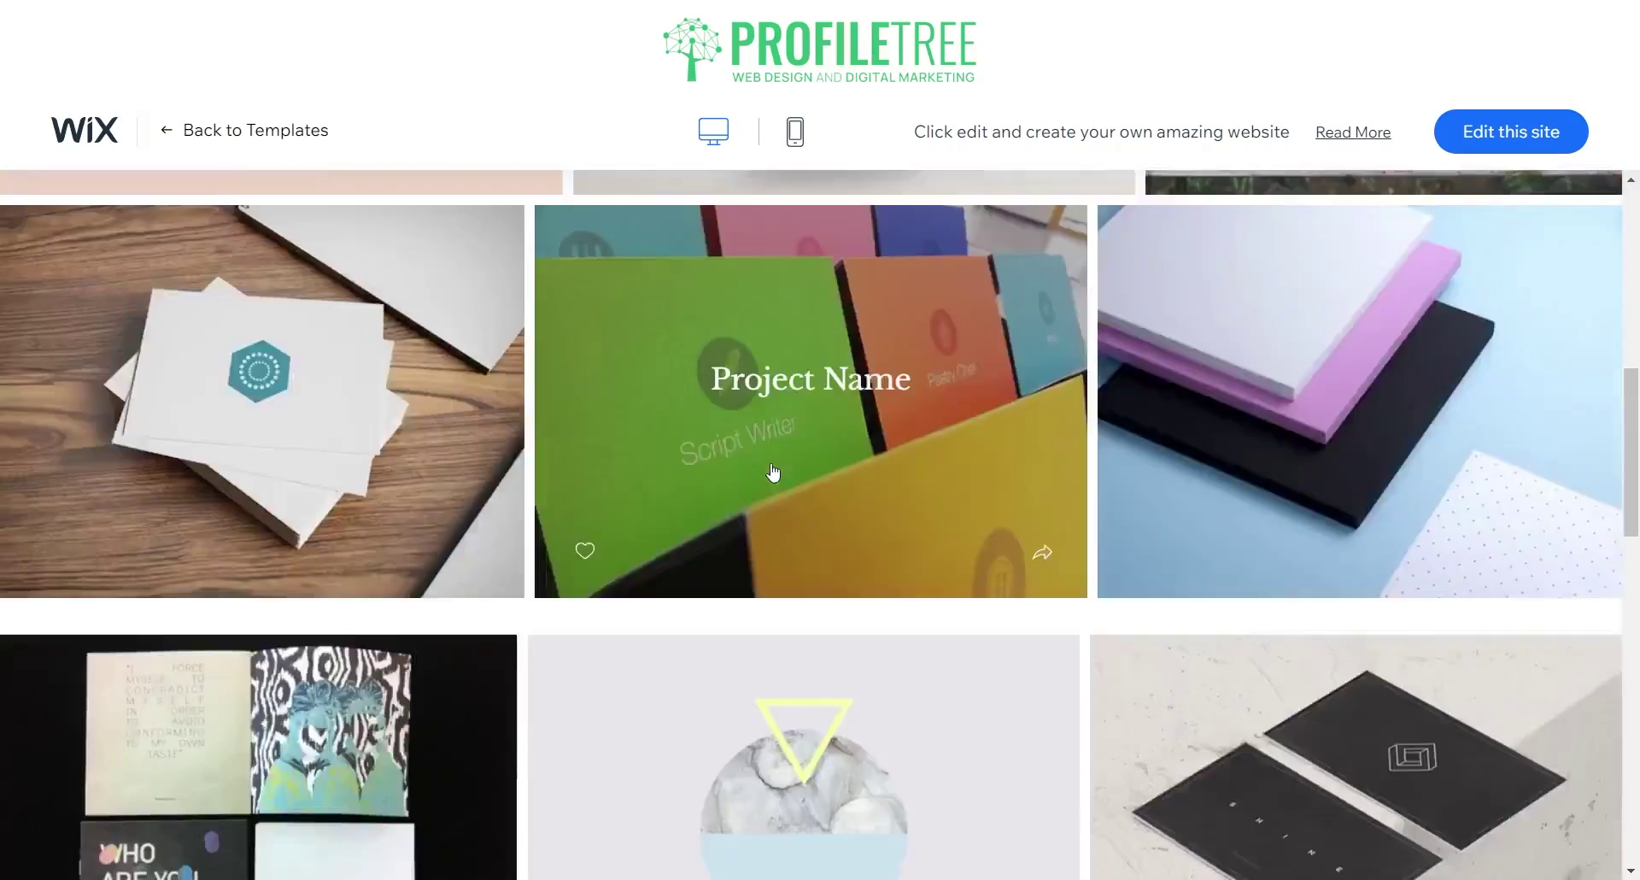
scroll(794, 427, "up", 17)
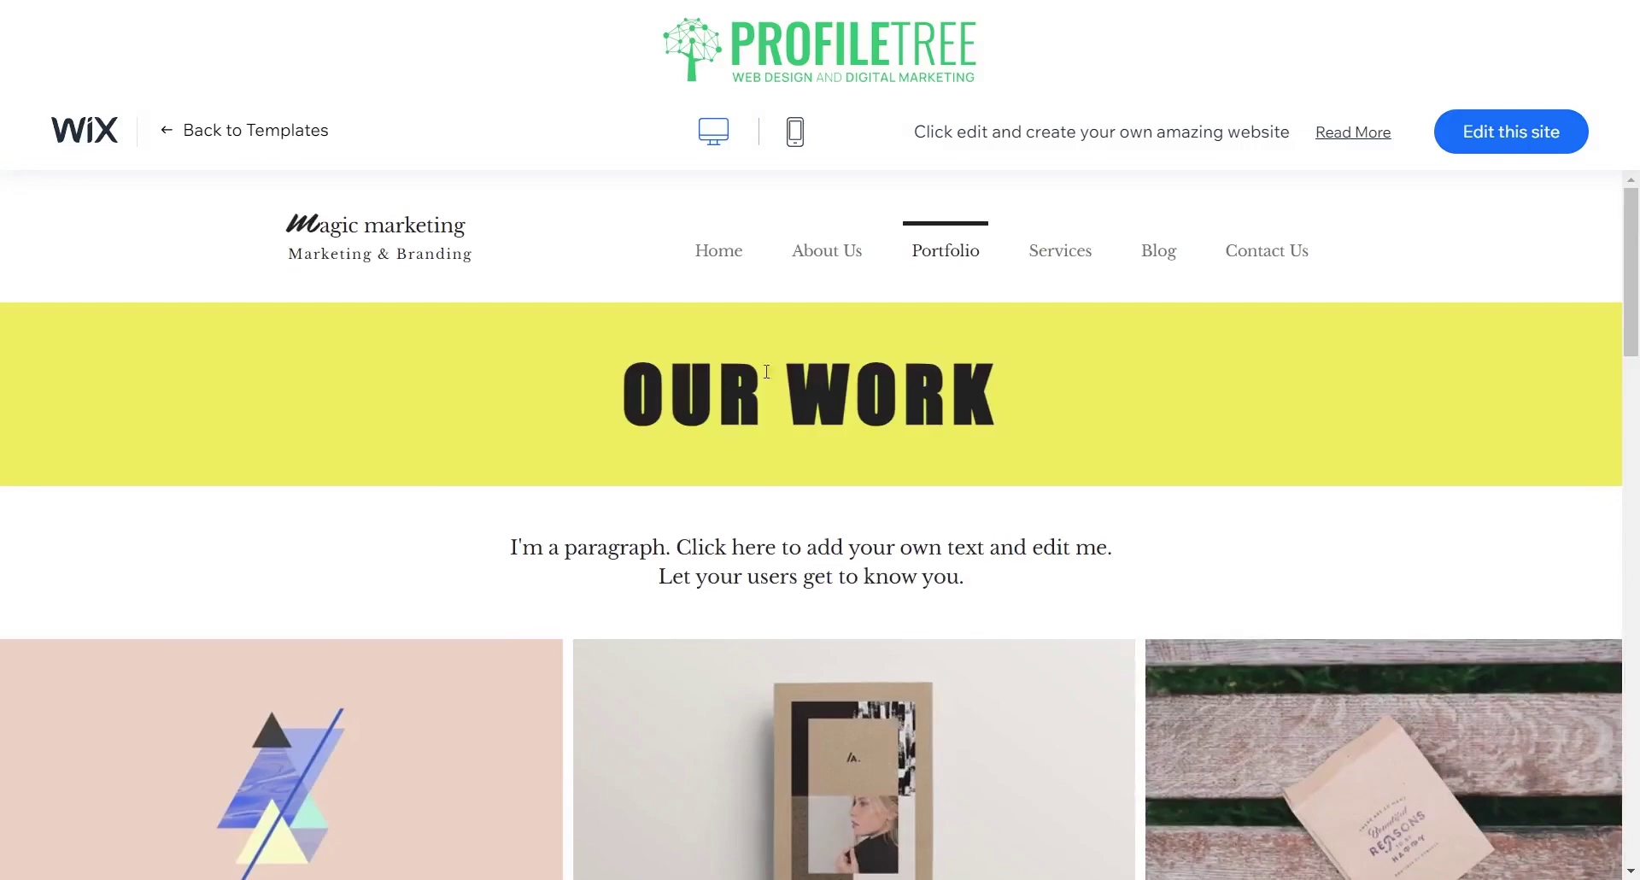
left_click(727, 264)
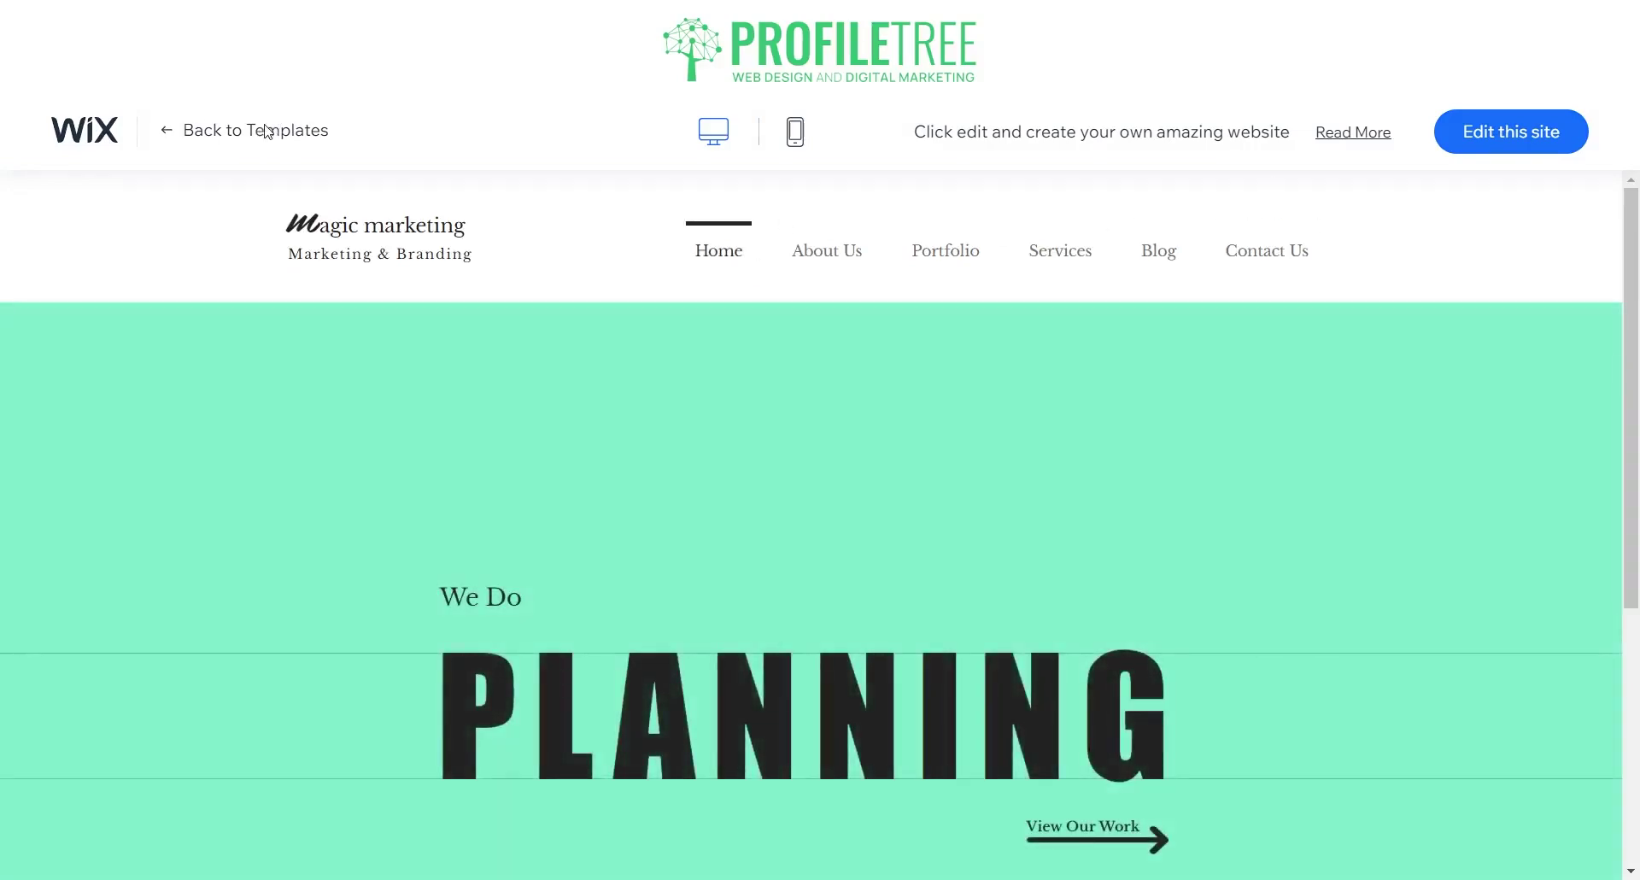
left_click(265, 132)
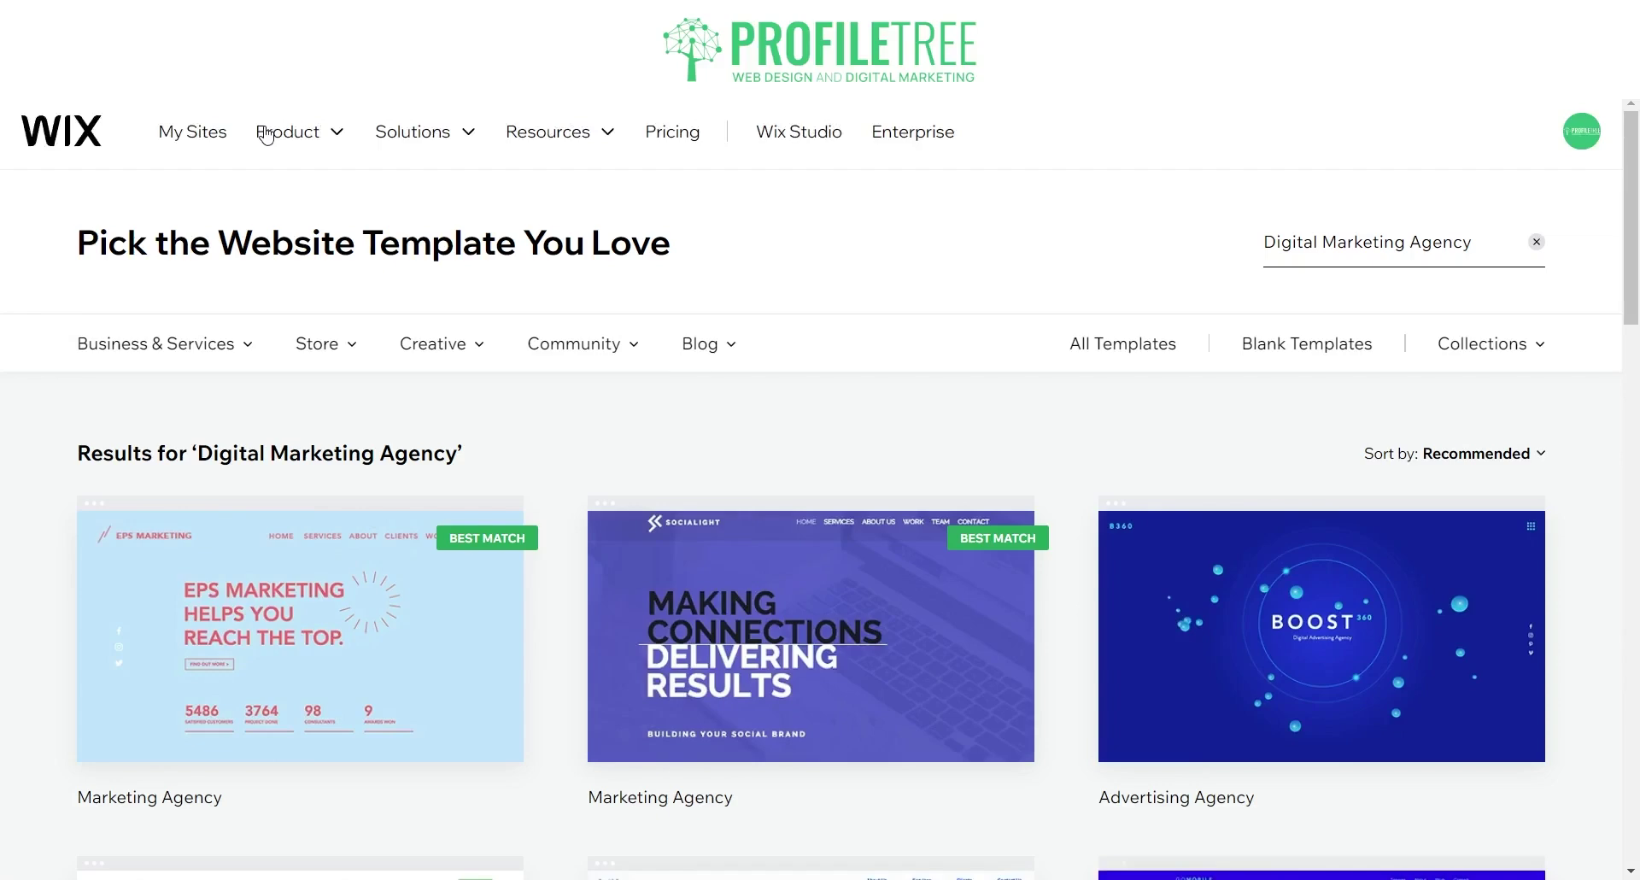
Browse the blank website templates and open the preview of the One Page Layout
left_click(1275, 345)
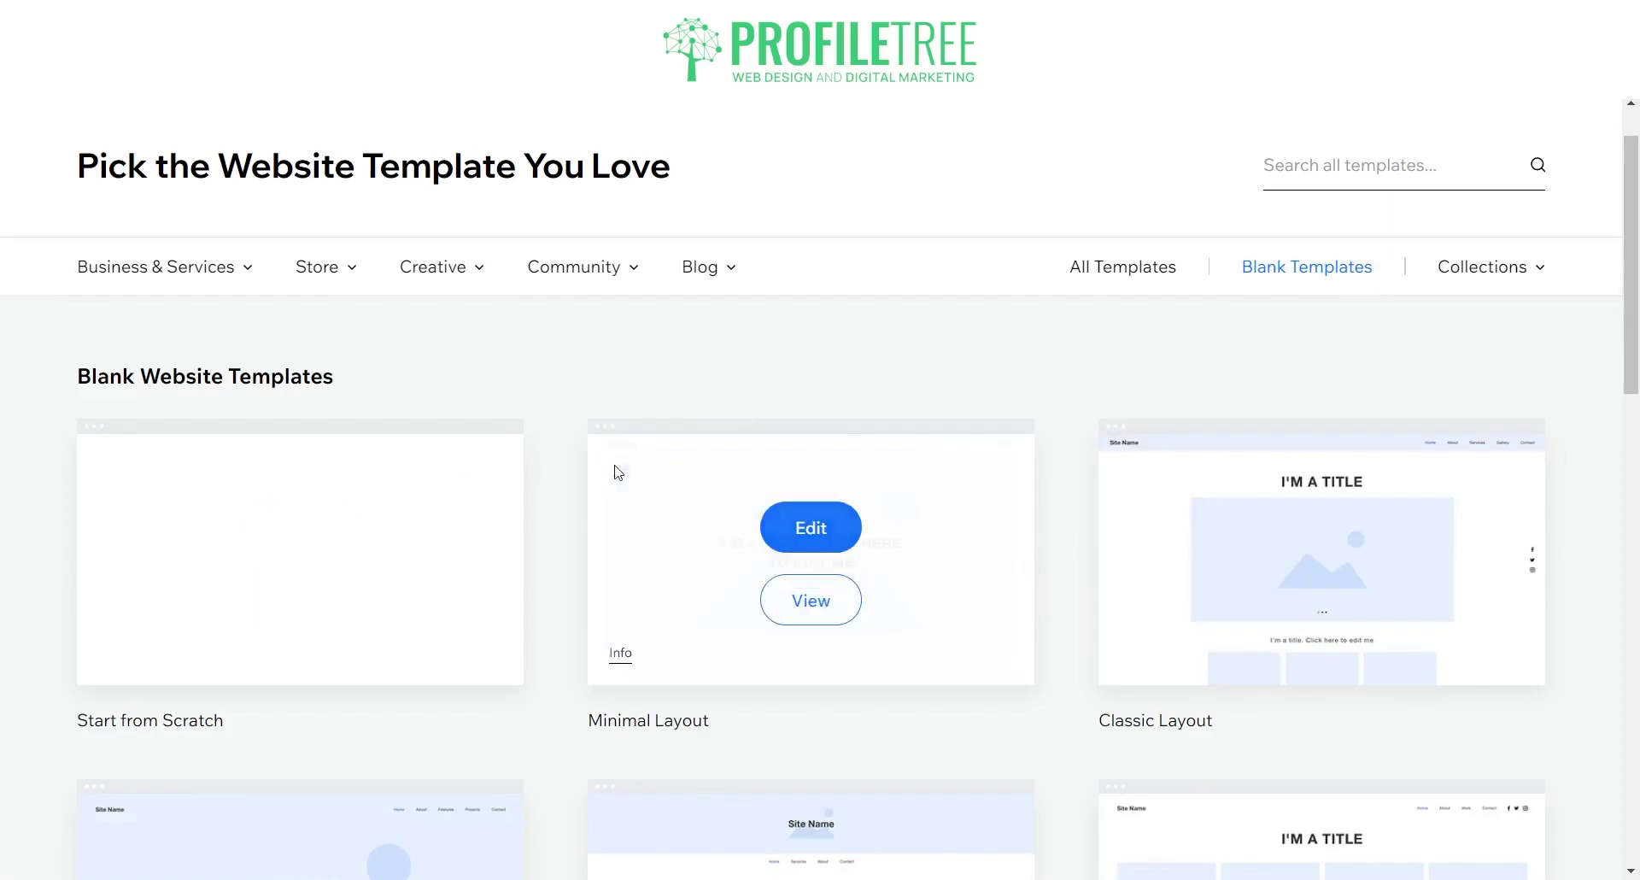
scroll(452, 480, "down", 2)
scroll(472, 501, "down", 2)
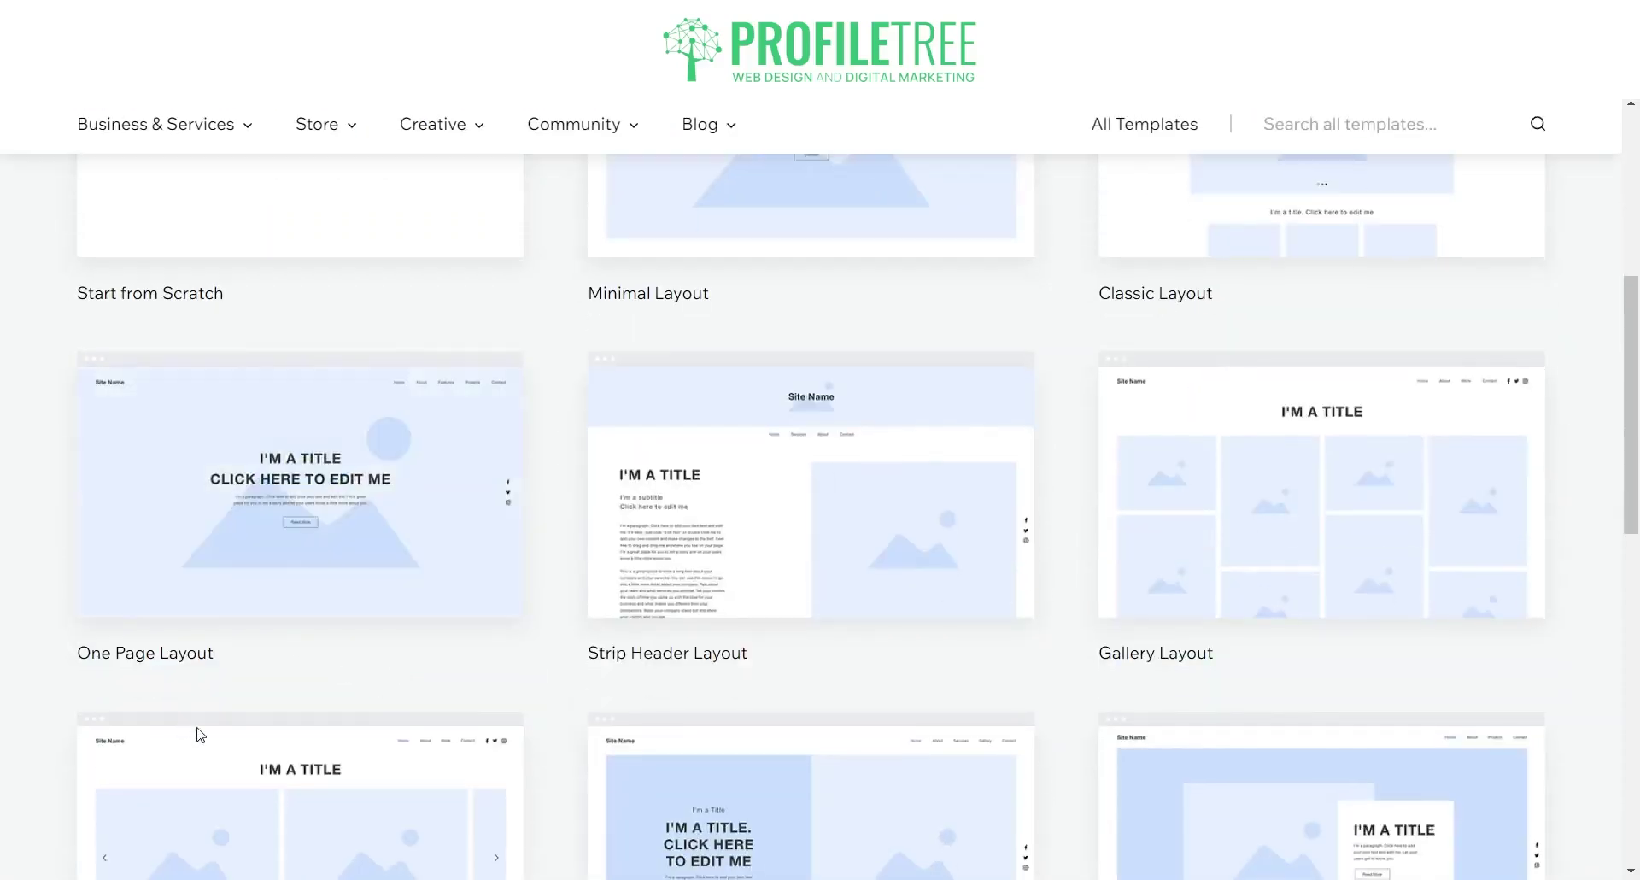
mouse_move(317, 532)
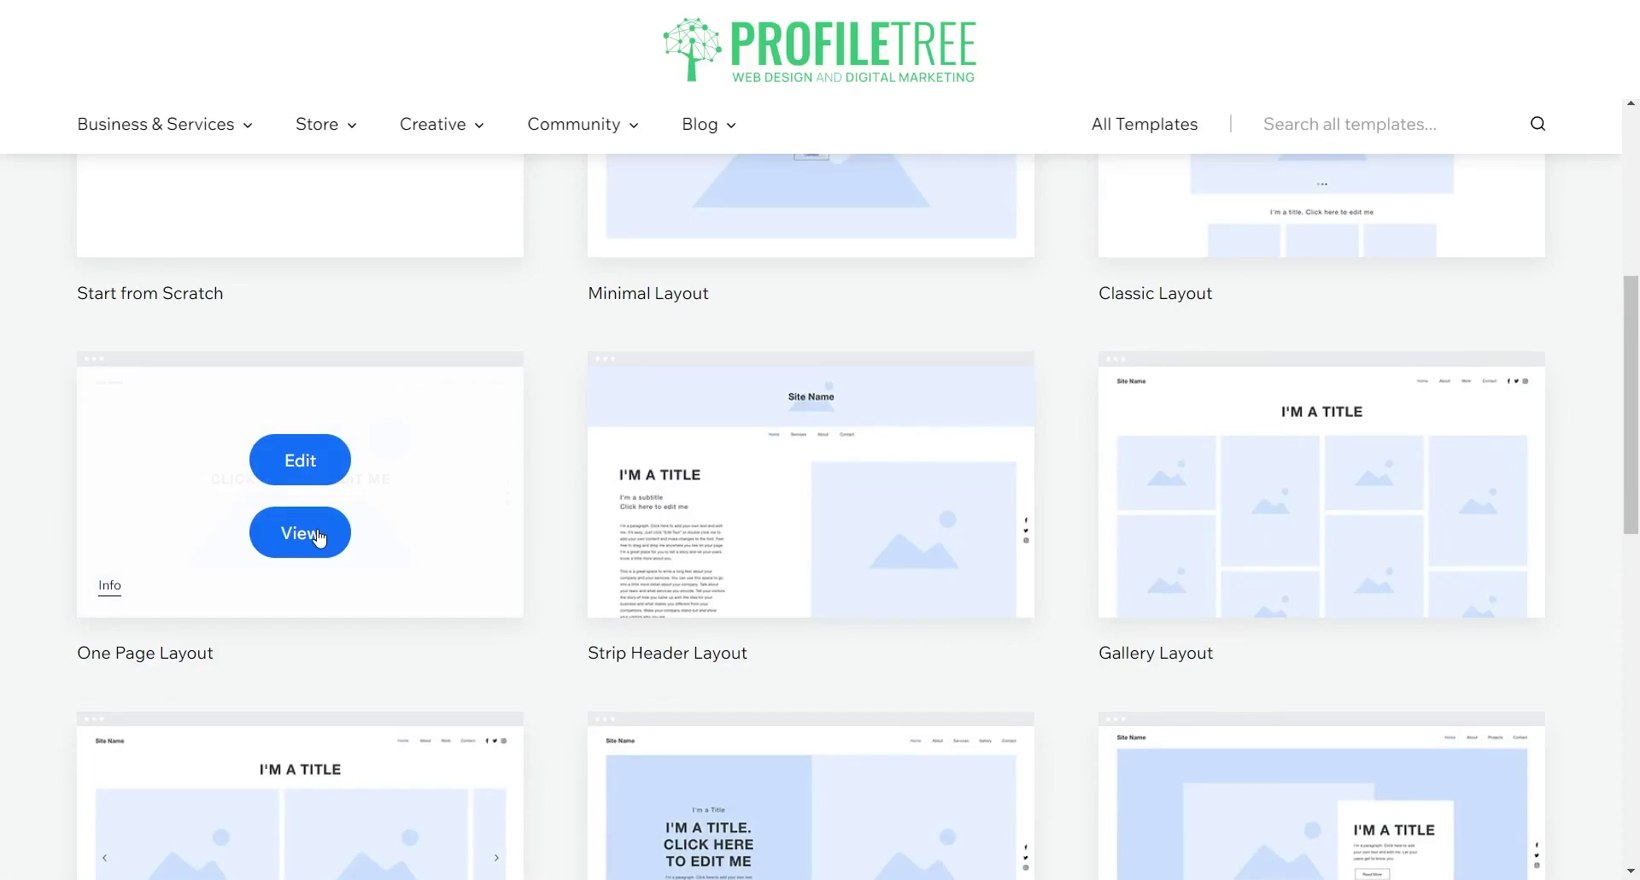
left_click(301, 533)
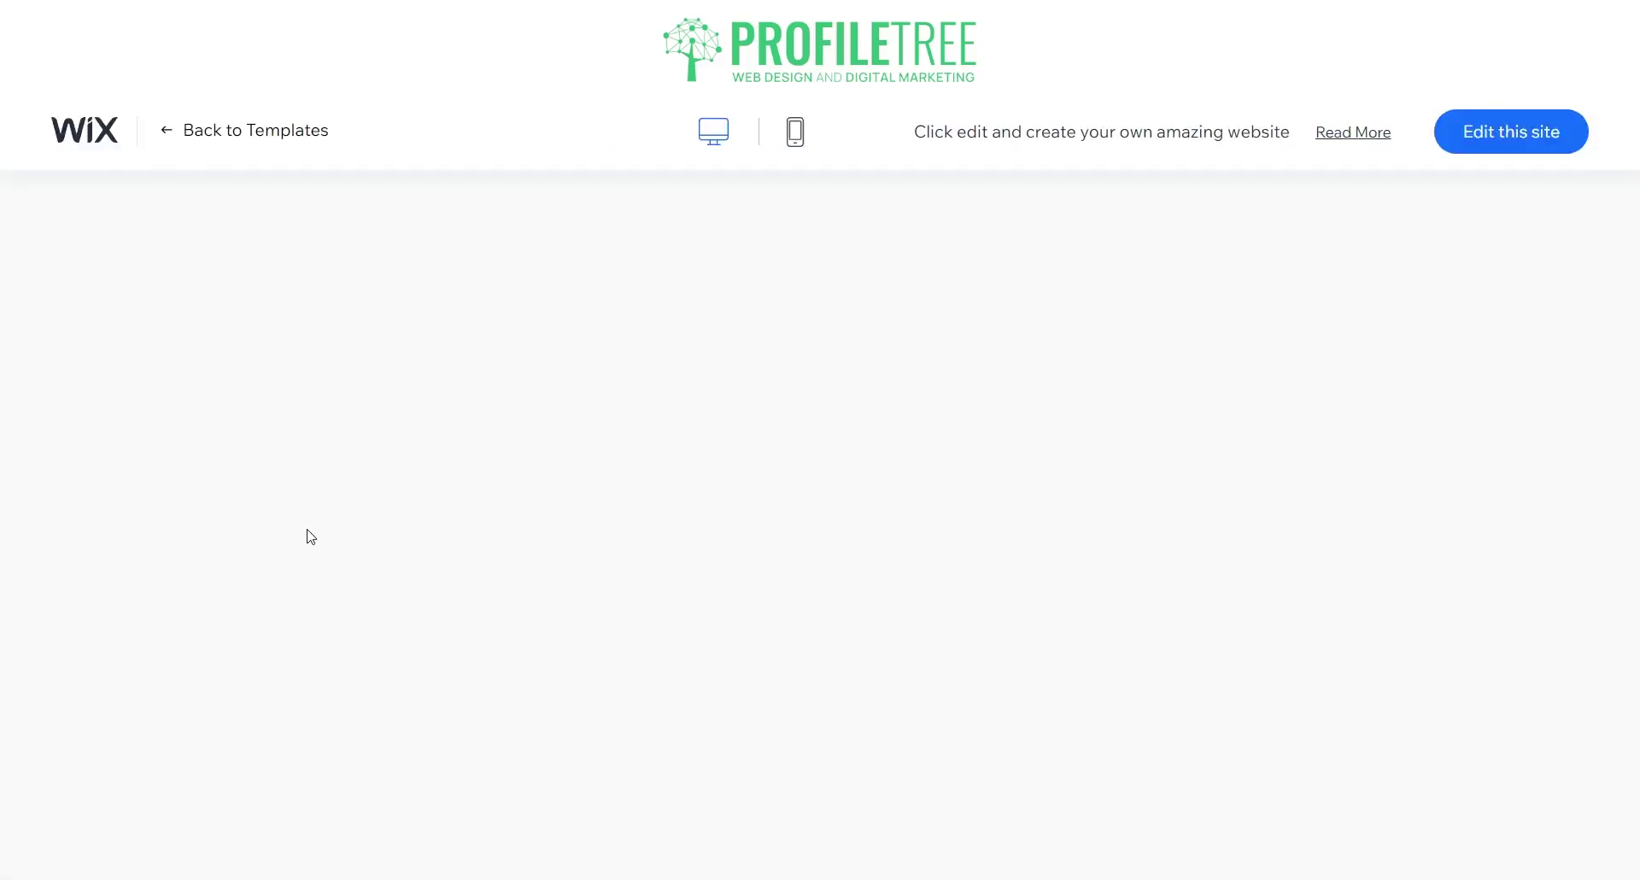
Look through the One Page Layout preview using its Features, Projects, About and Home links, and return to the templates
scroll(850, 460, "down", 5)
scroll(849, 462, "down", 20)
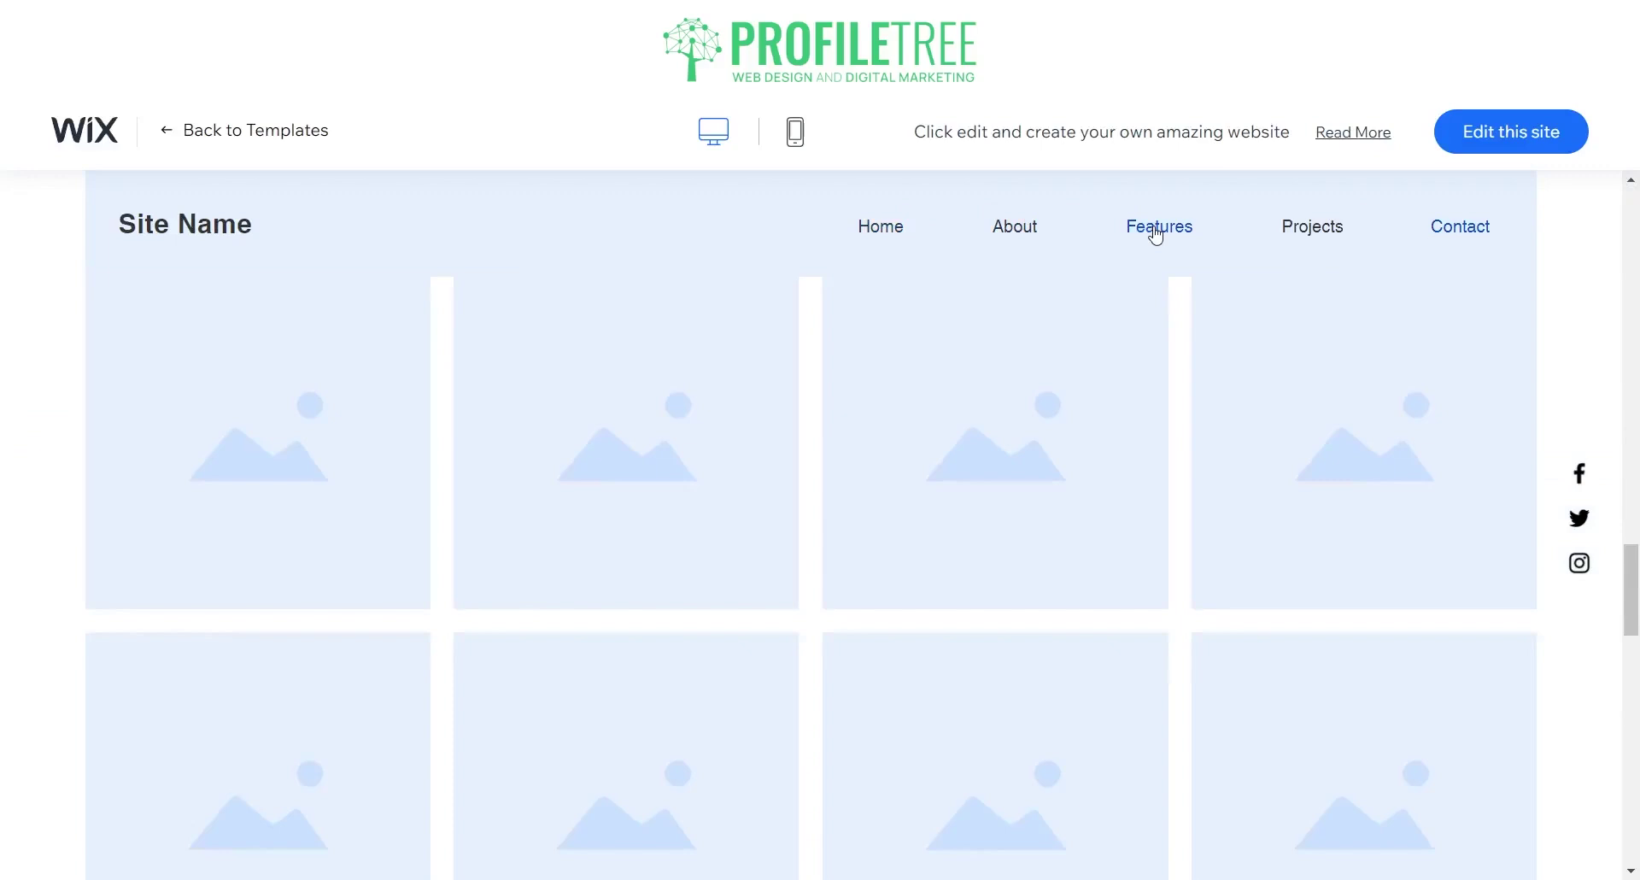
left_click(1155, 235)
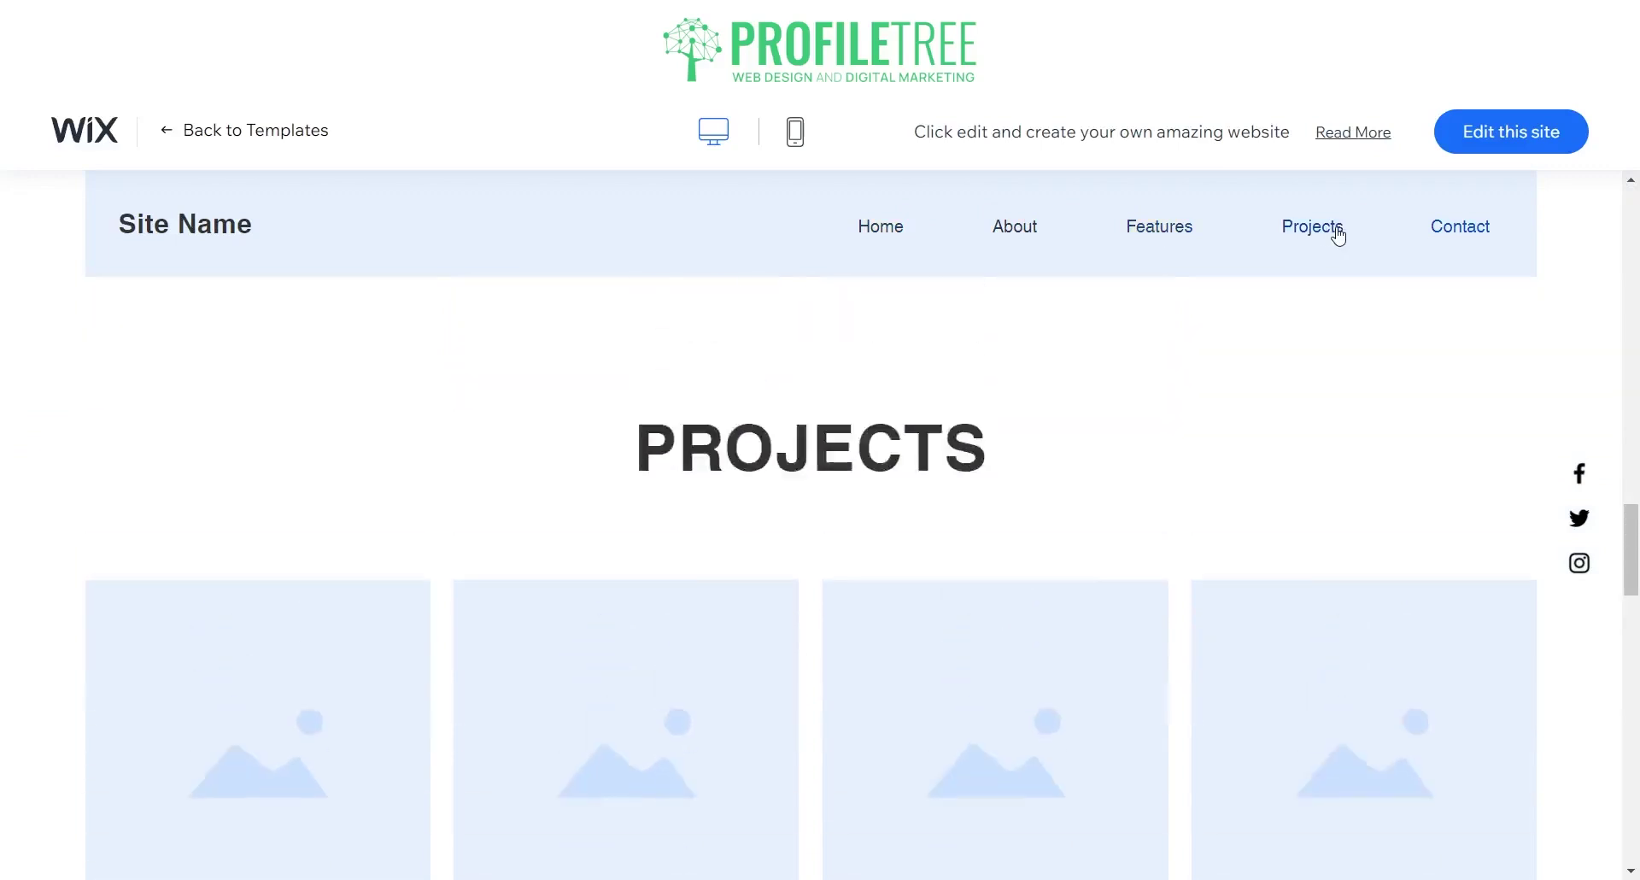
left_click(1333, 229)
left_click(996, 227)
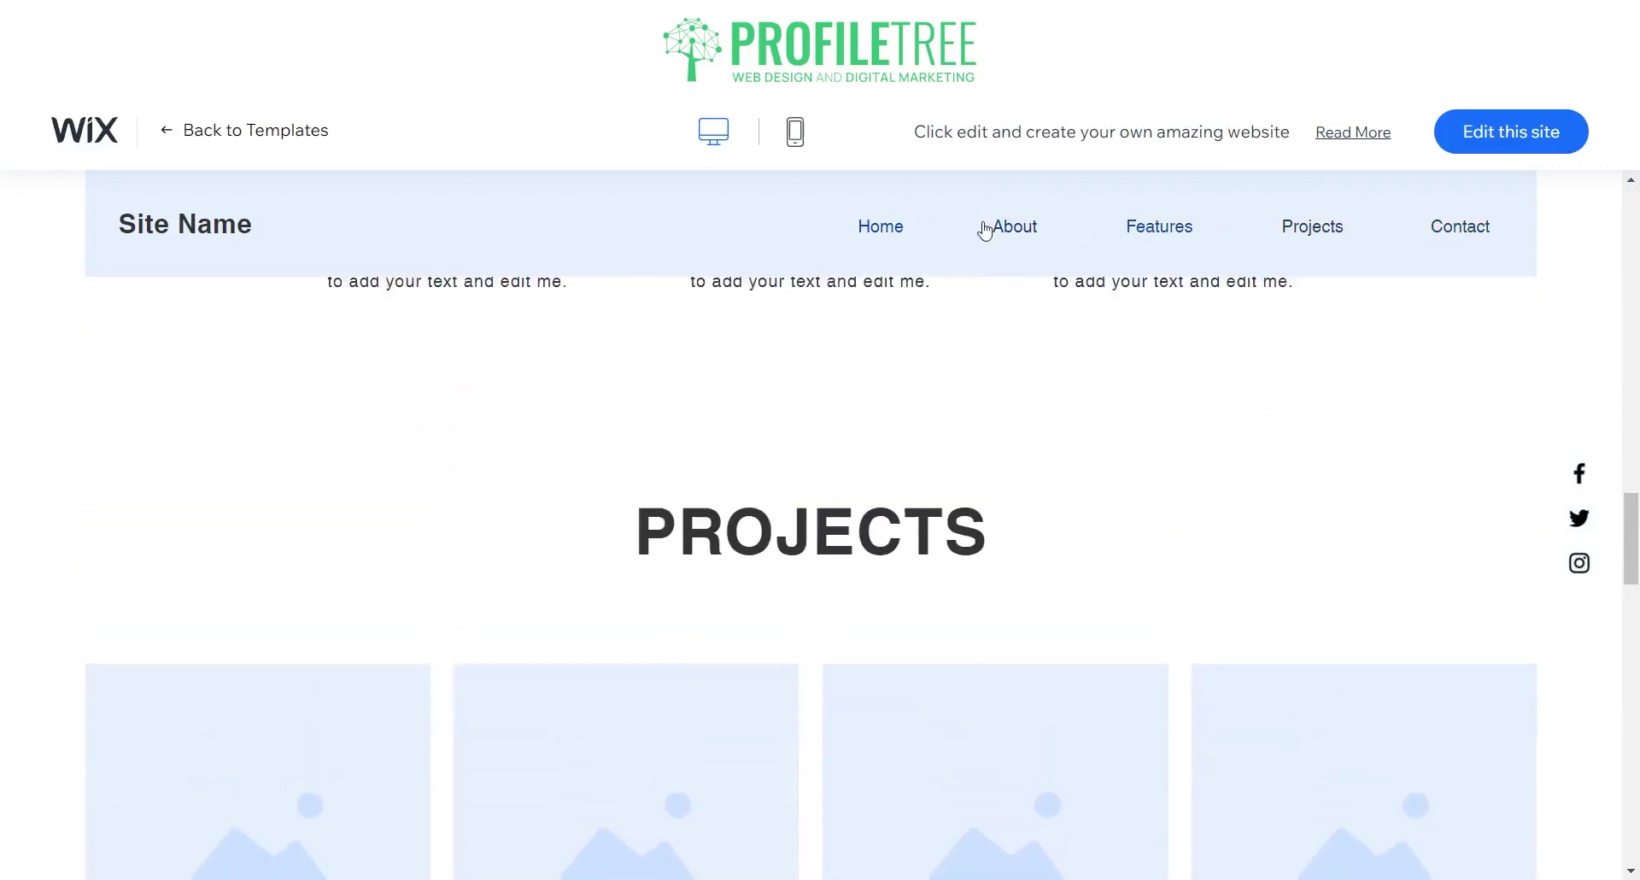
left_click(868, 229)
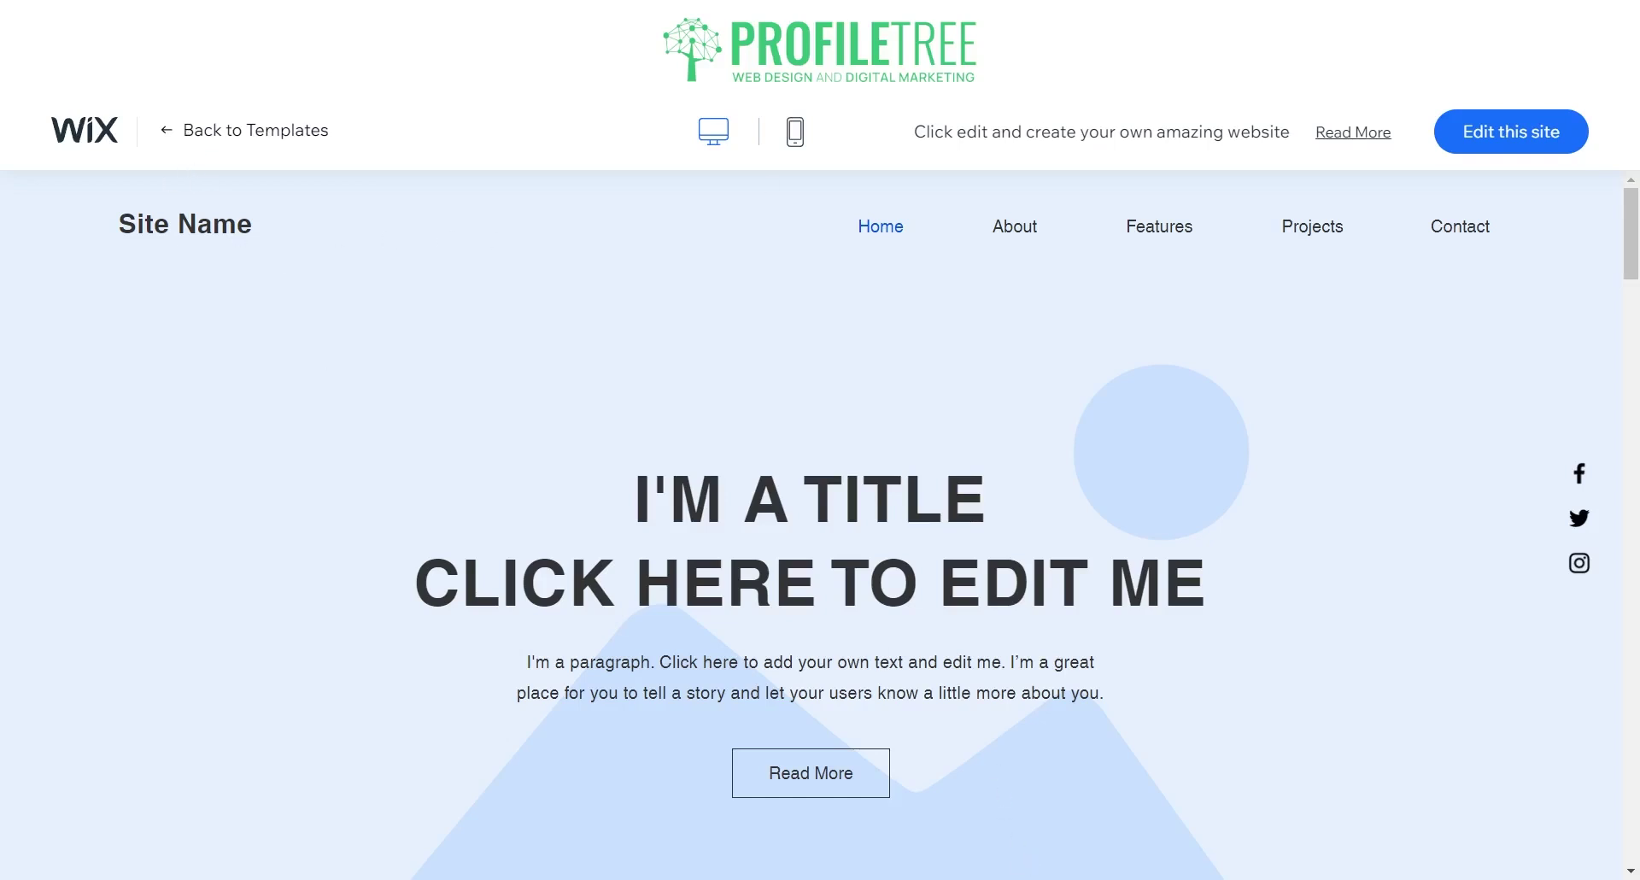
left_click(248, 130)
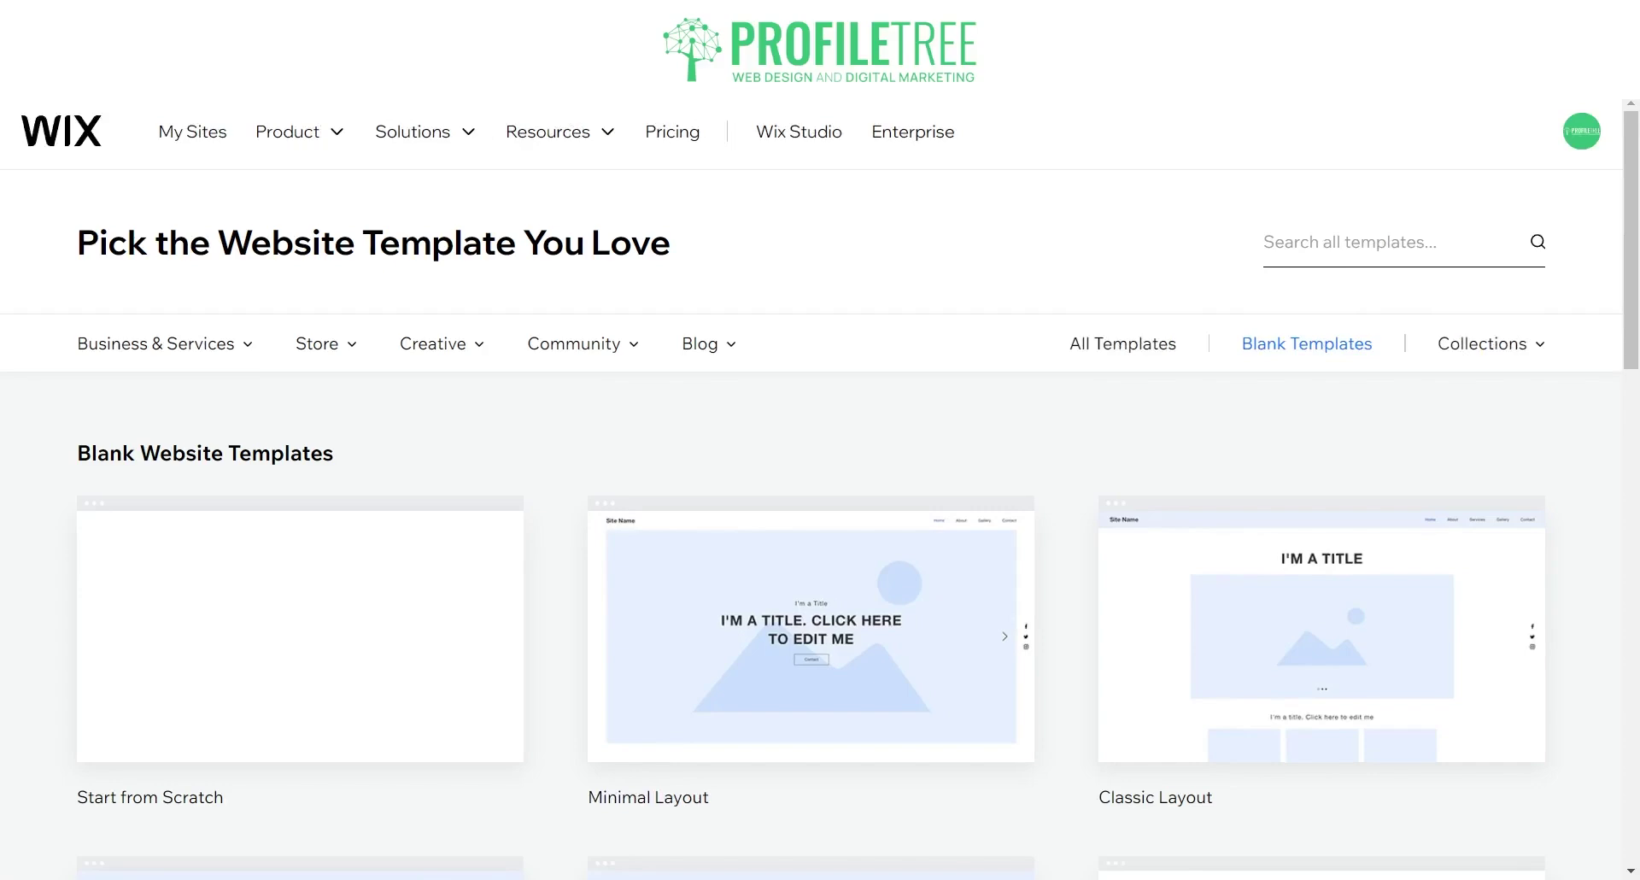
Browse the blank website templates and start editing the Split Screen Layout
scroll(649, 598, "down", 3)
scroll(384, 589, "up", 2)
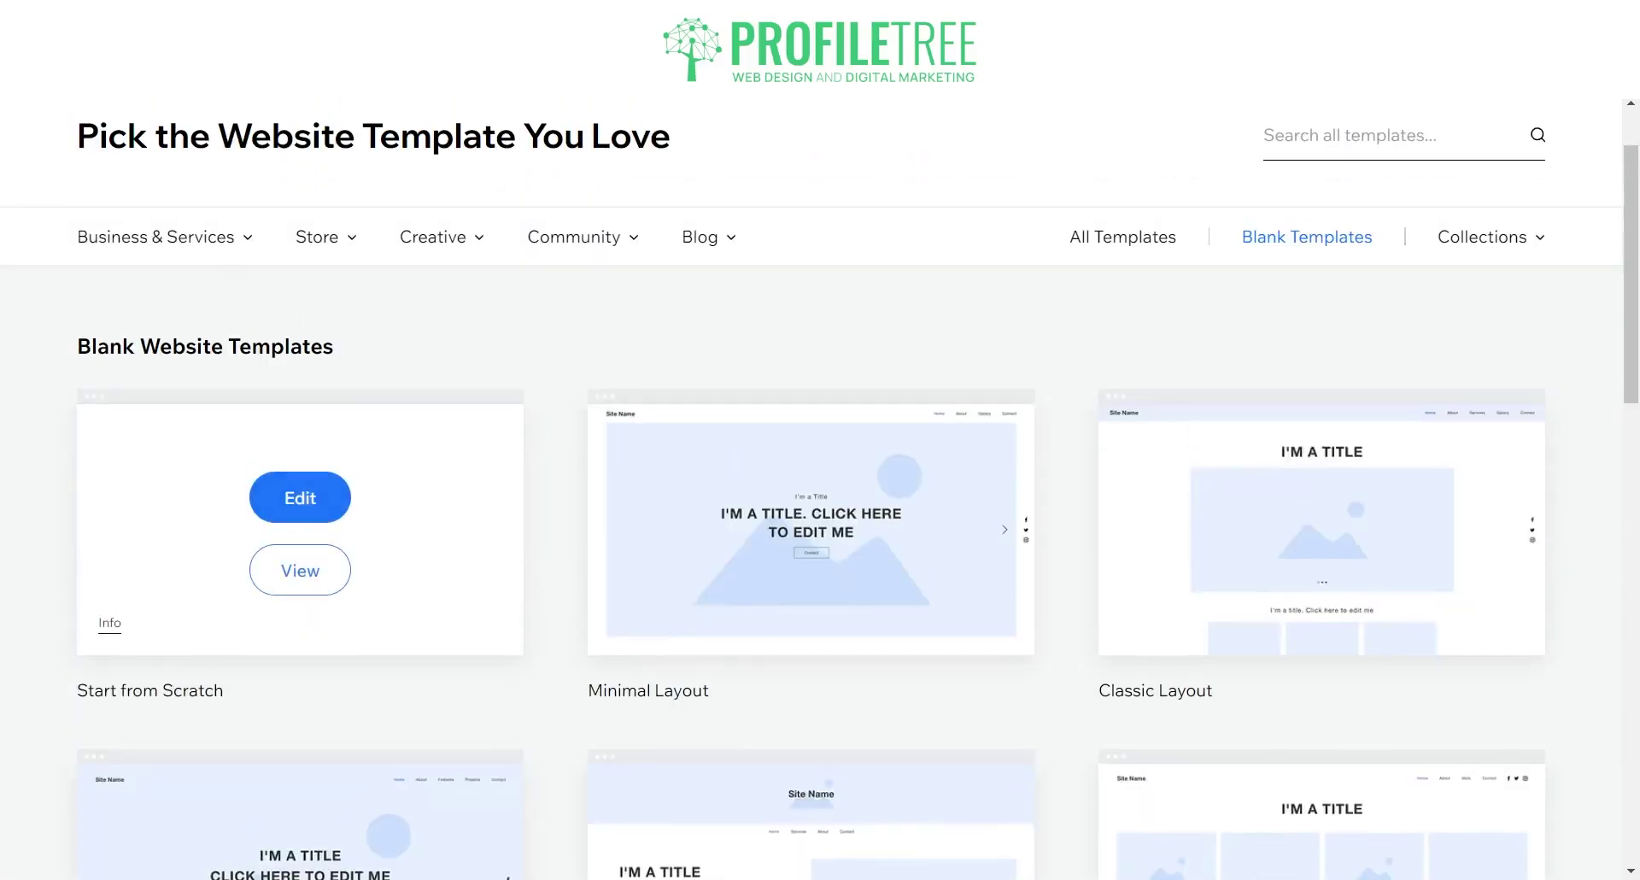
scroll(384, 581, "down", 1)
scroll(820, 513, "down", 10)
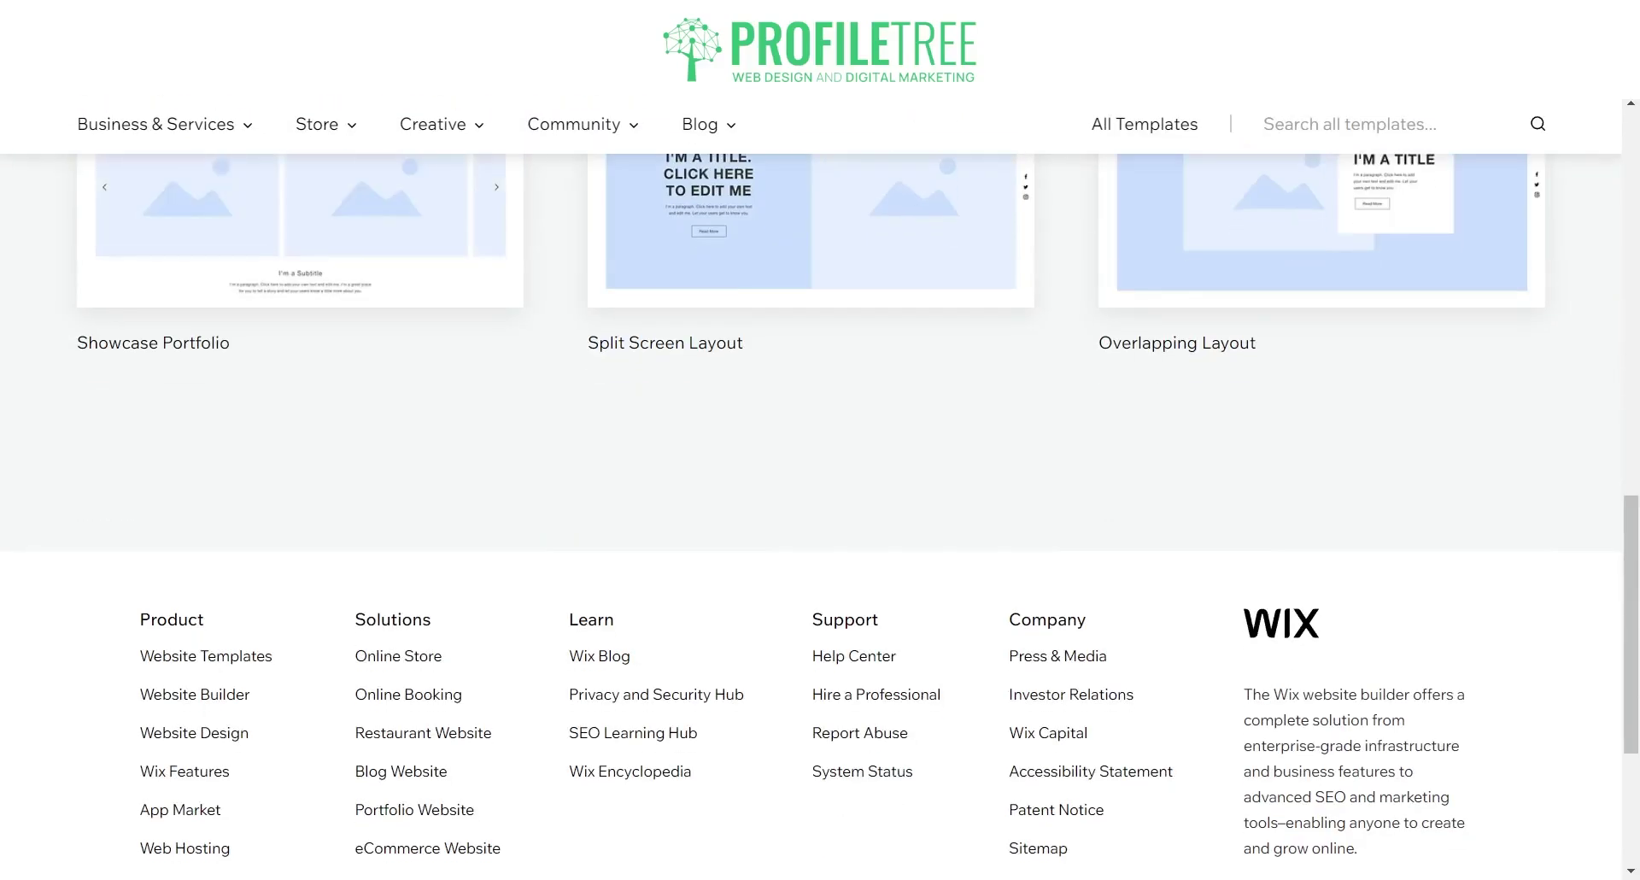
scroll(820, 512, "up", 5)
scroll(820, 513, "up", 6)
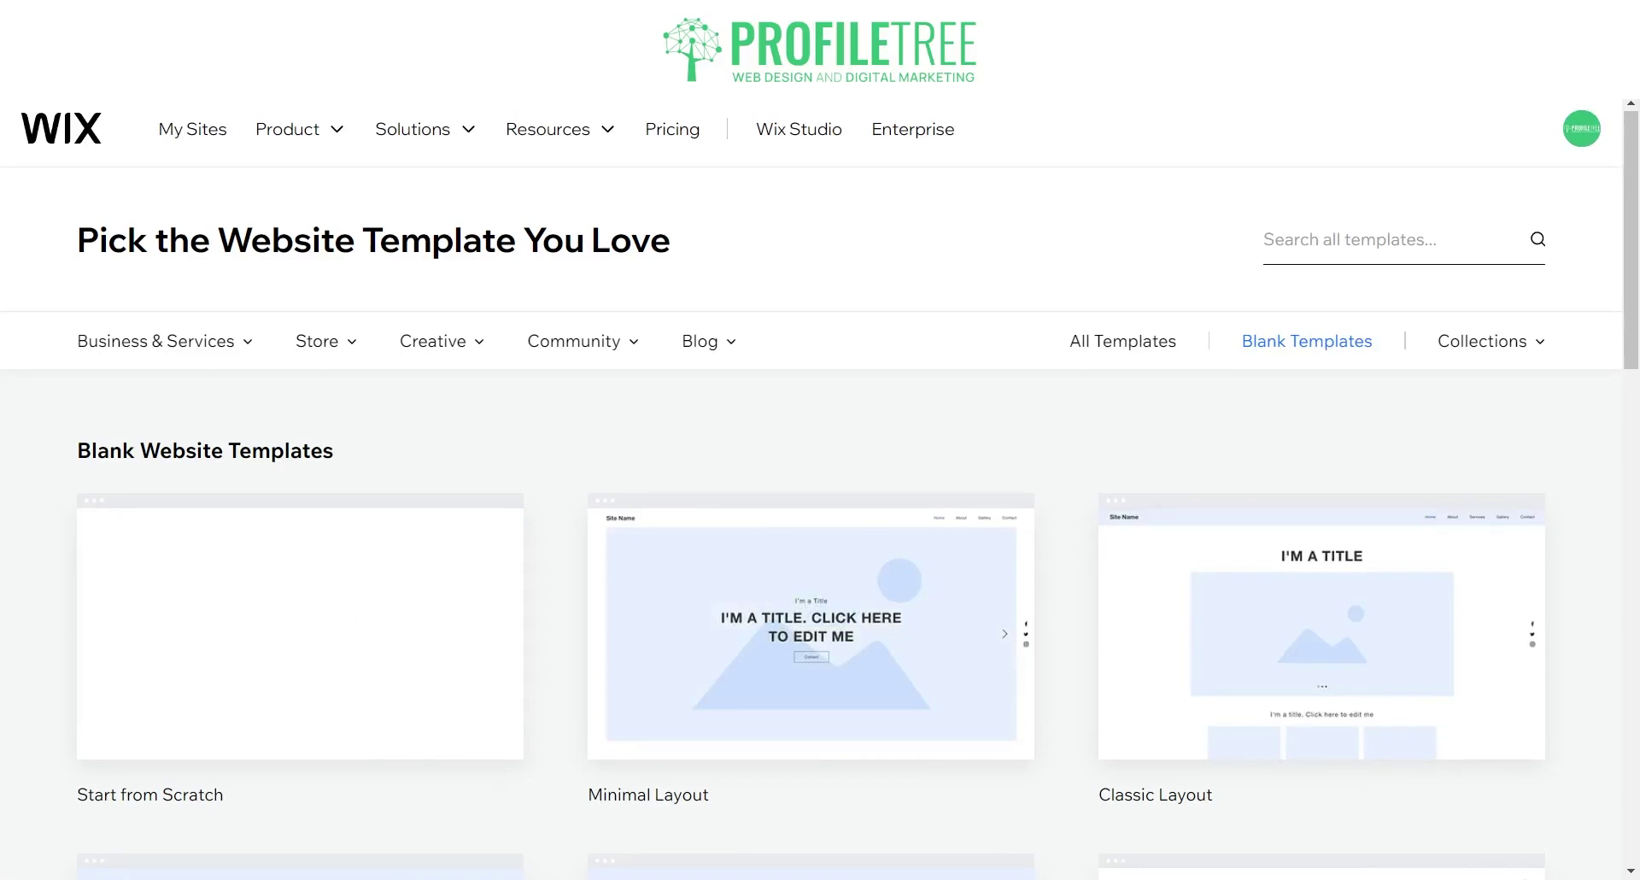
scroll(810, 384, "down", 7)
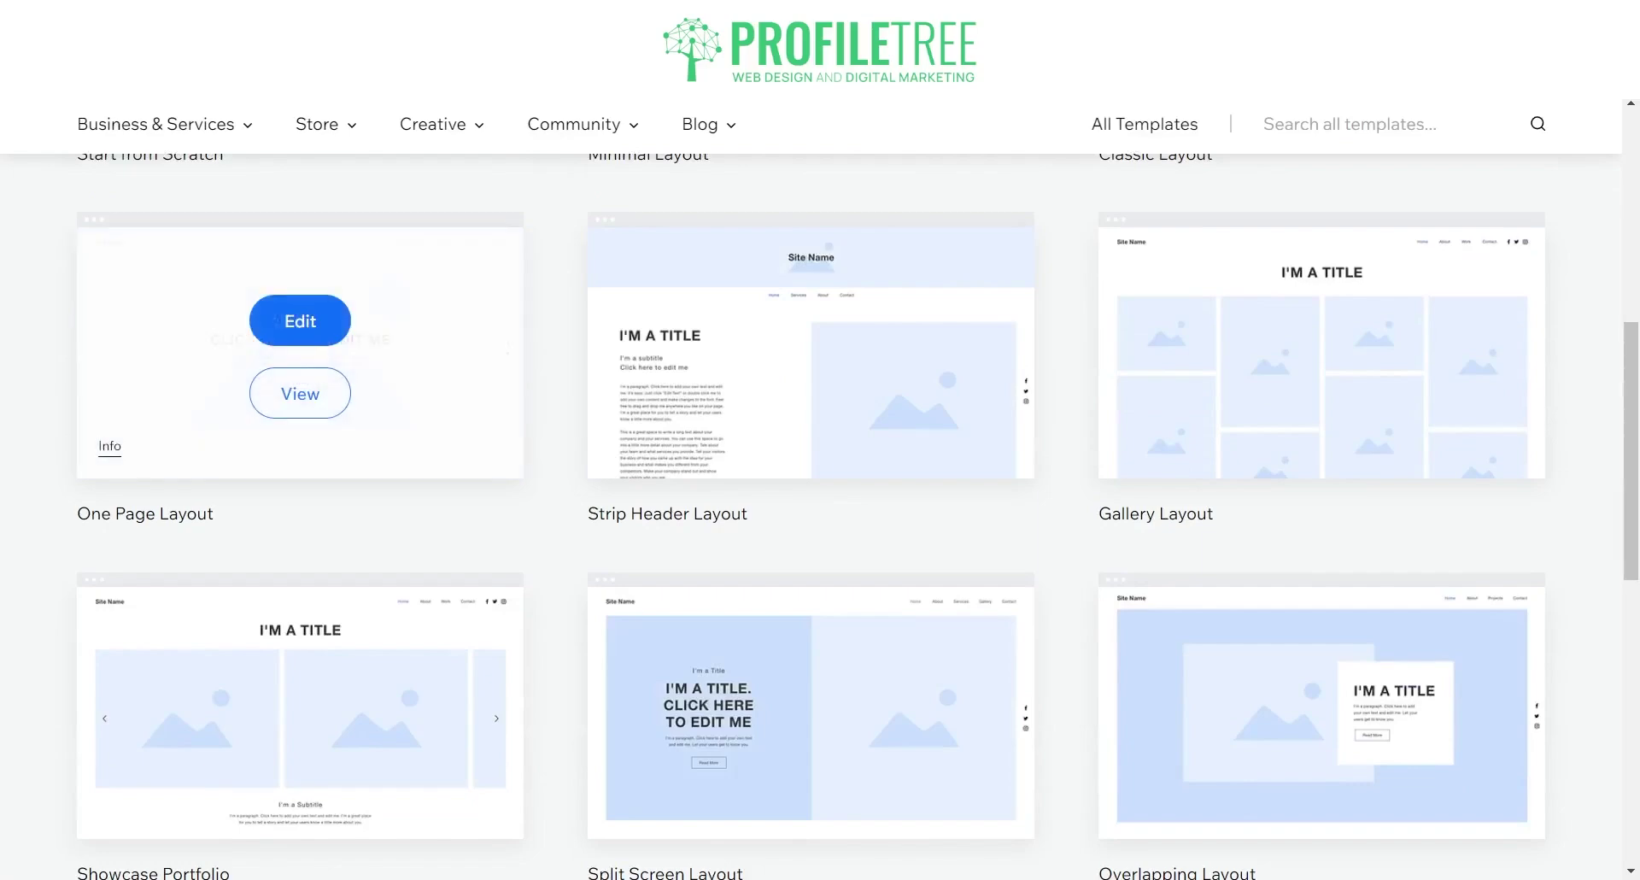
scroll(299, 410, "down", 2)
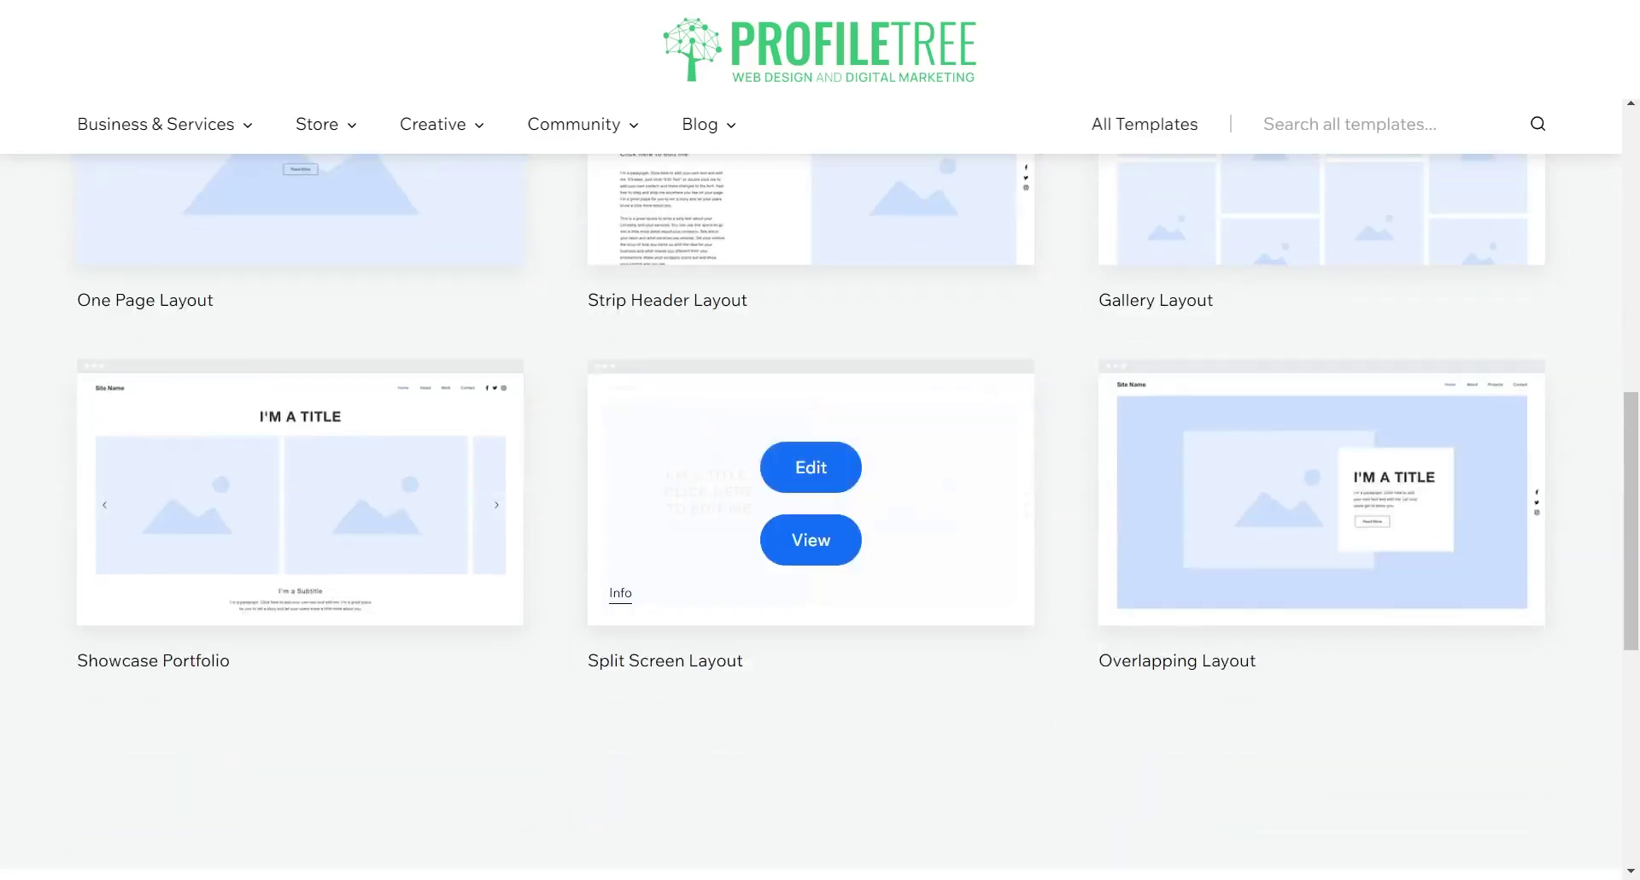
left_click(814, 461)
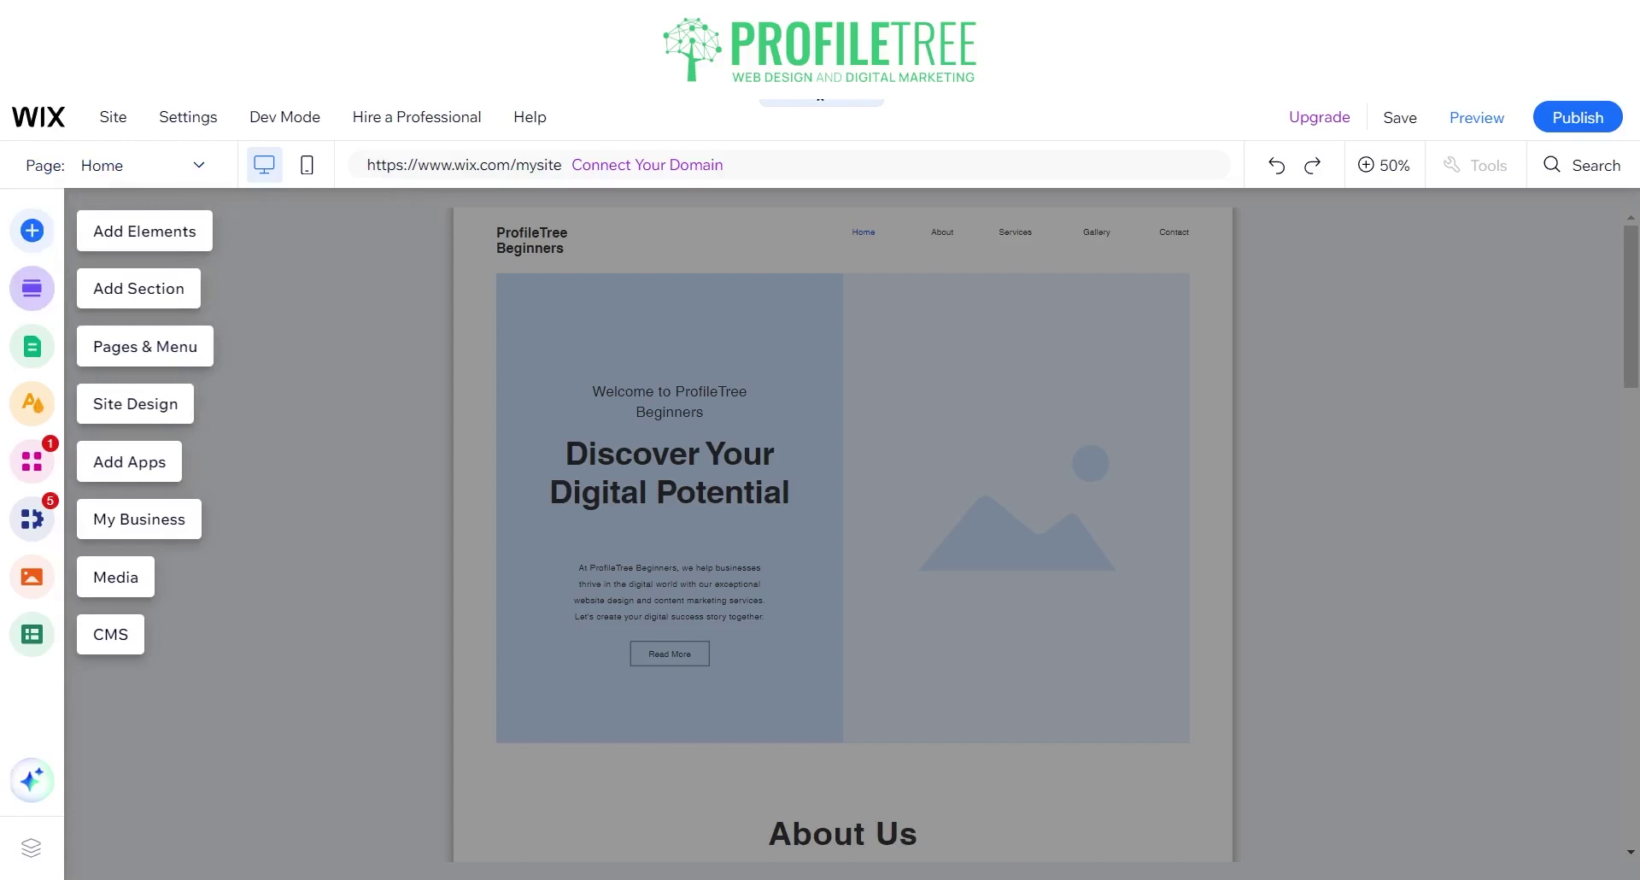
Dismiss the editor's introductory labels, zoom the page in to 100%, and select the Intro section
left_click(1337, 478)
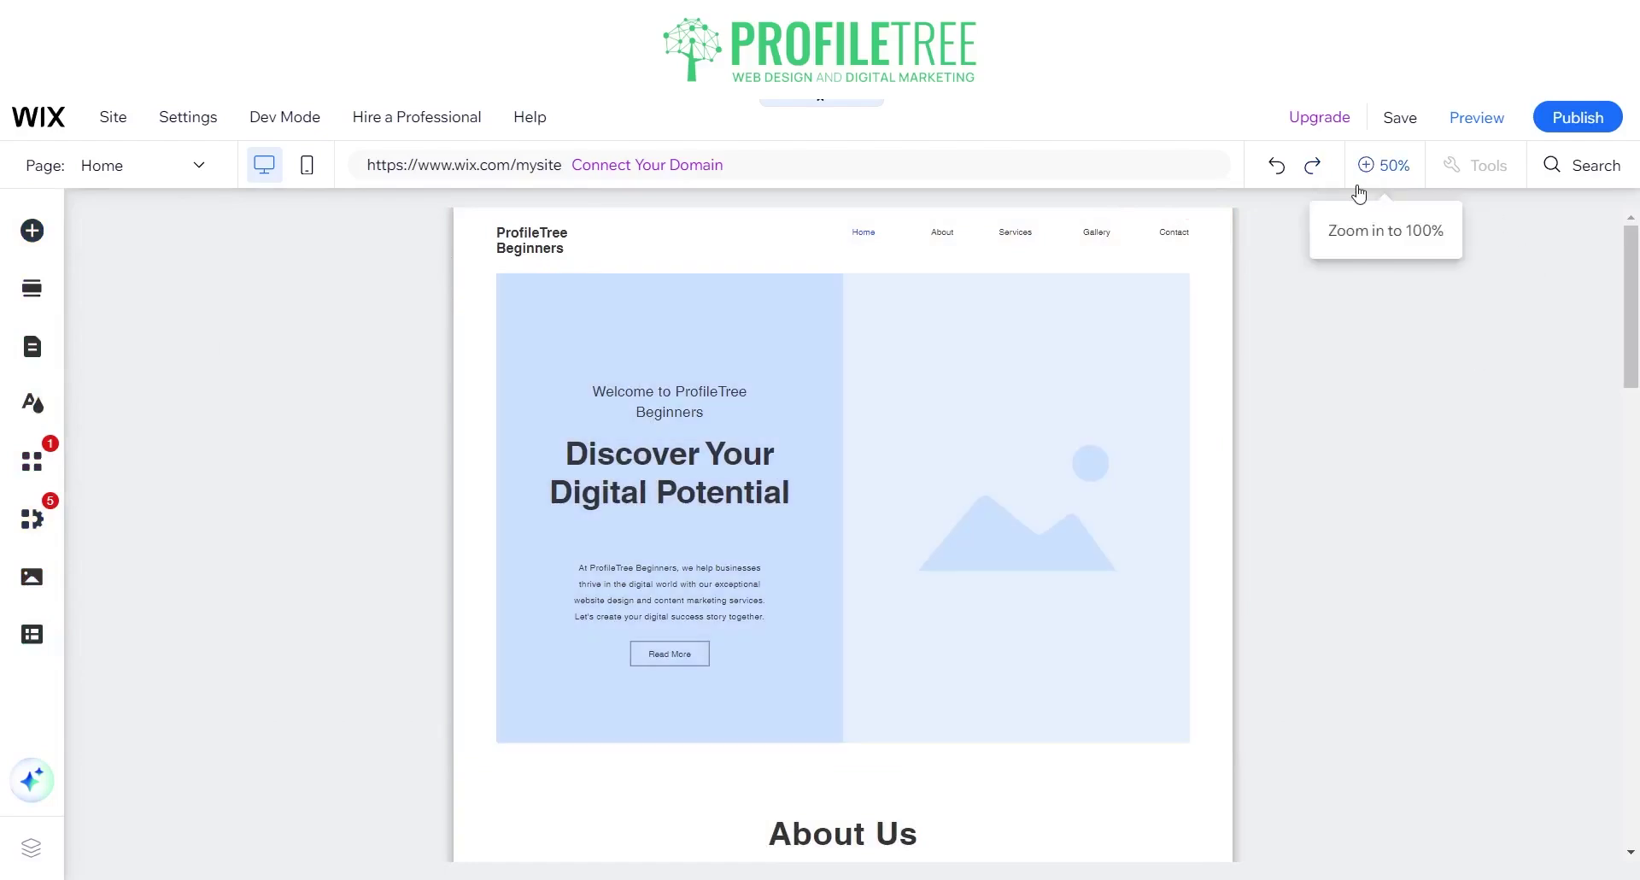
left_click(1372, 171)
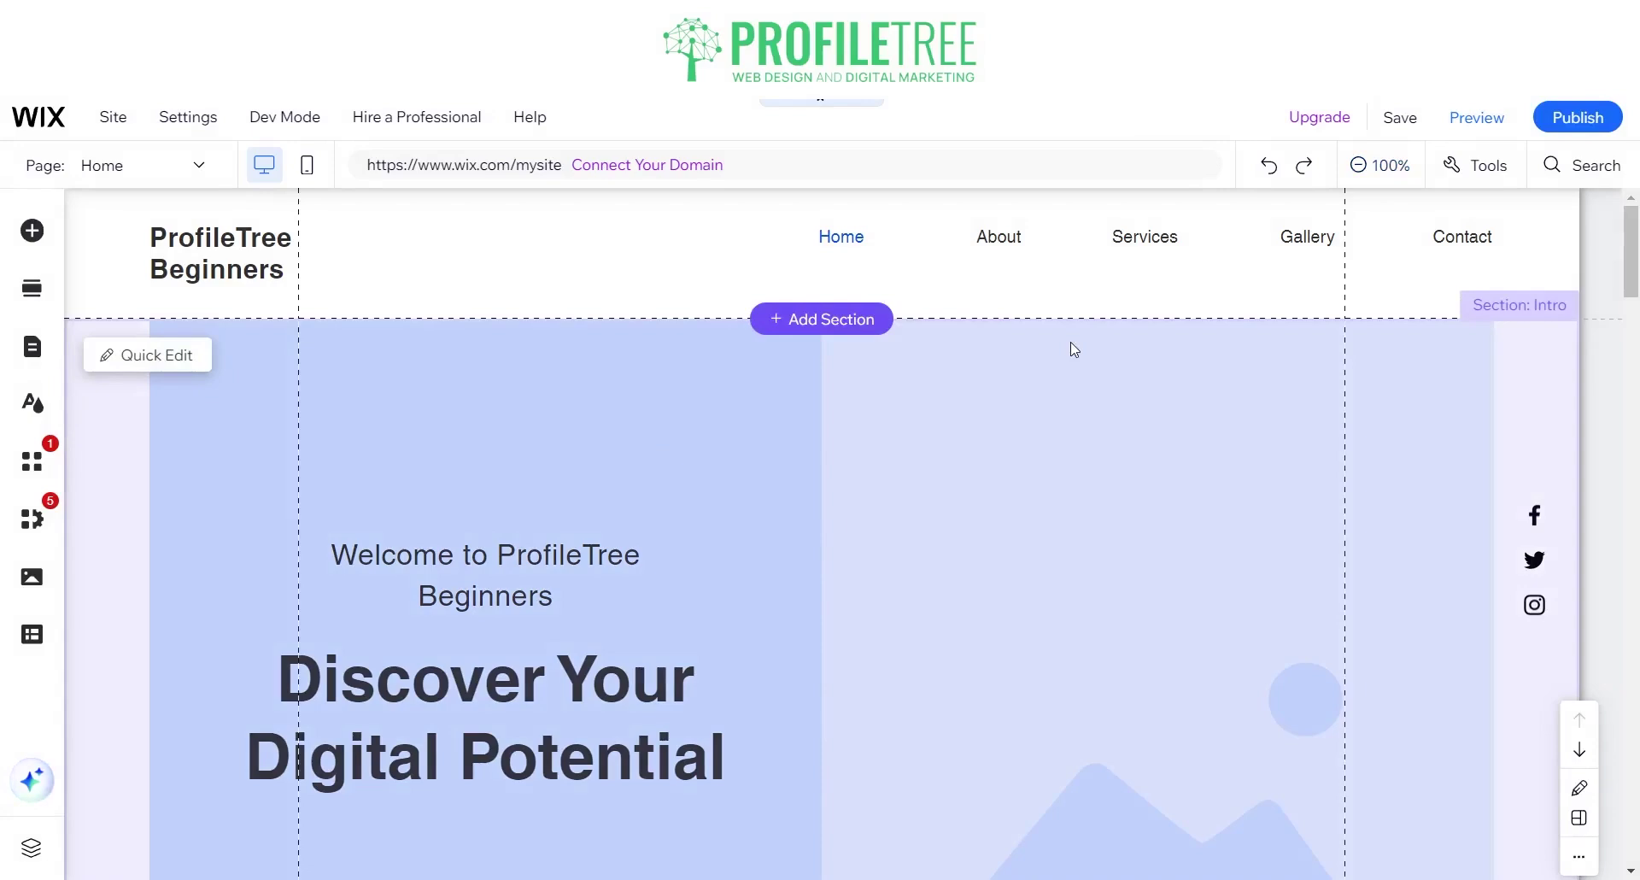
left_click(861, 618)
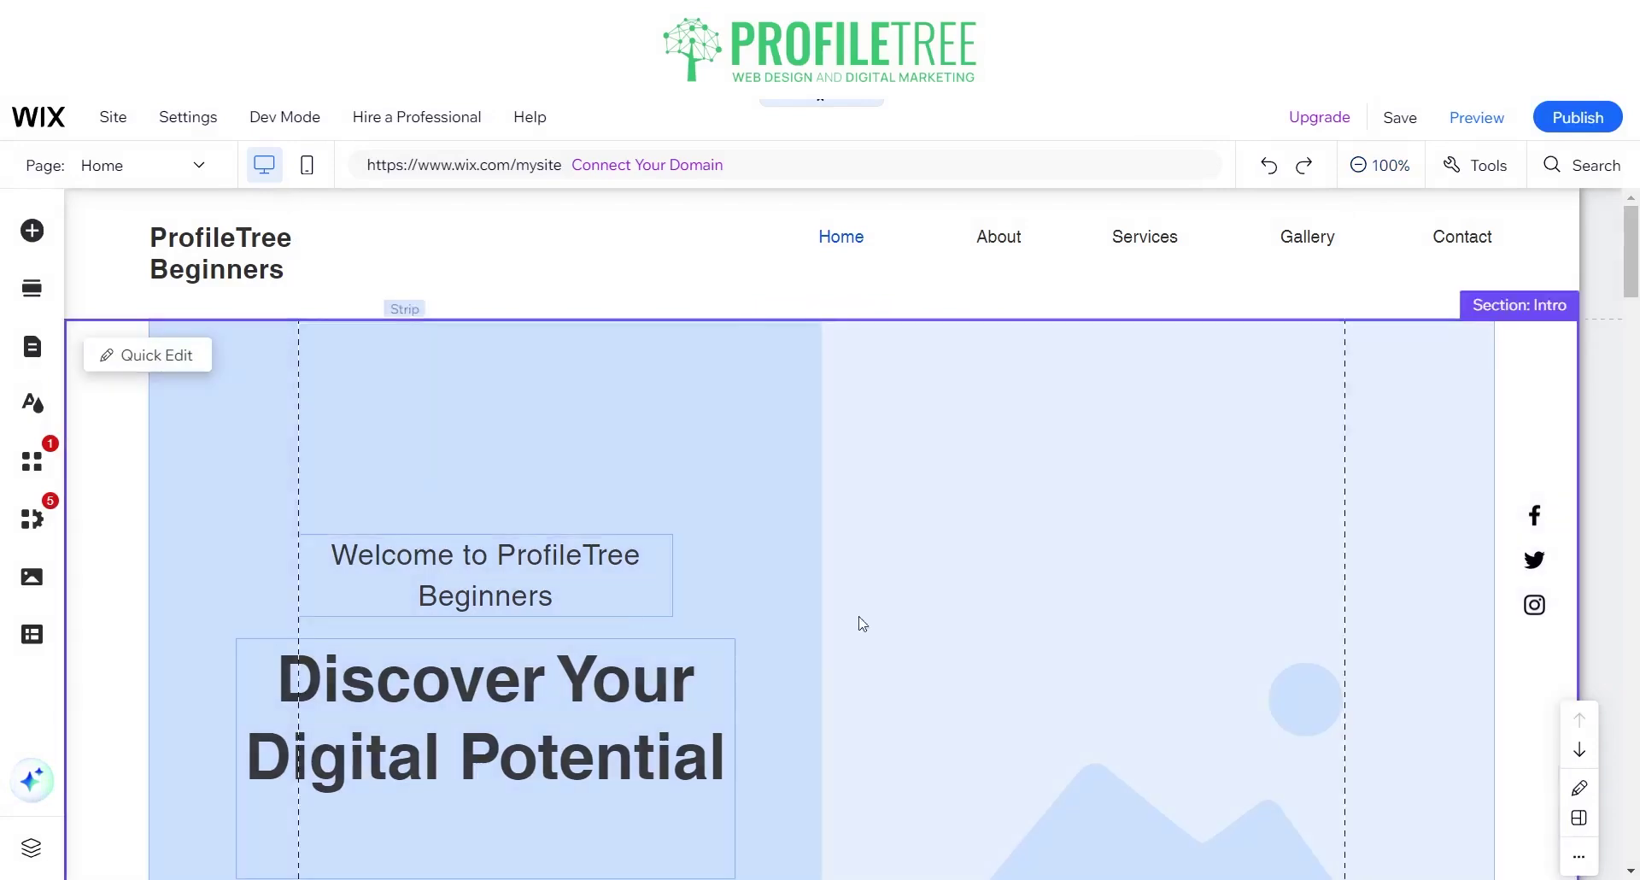
scroll(1034, 476, "down", 12)
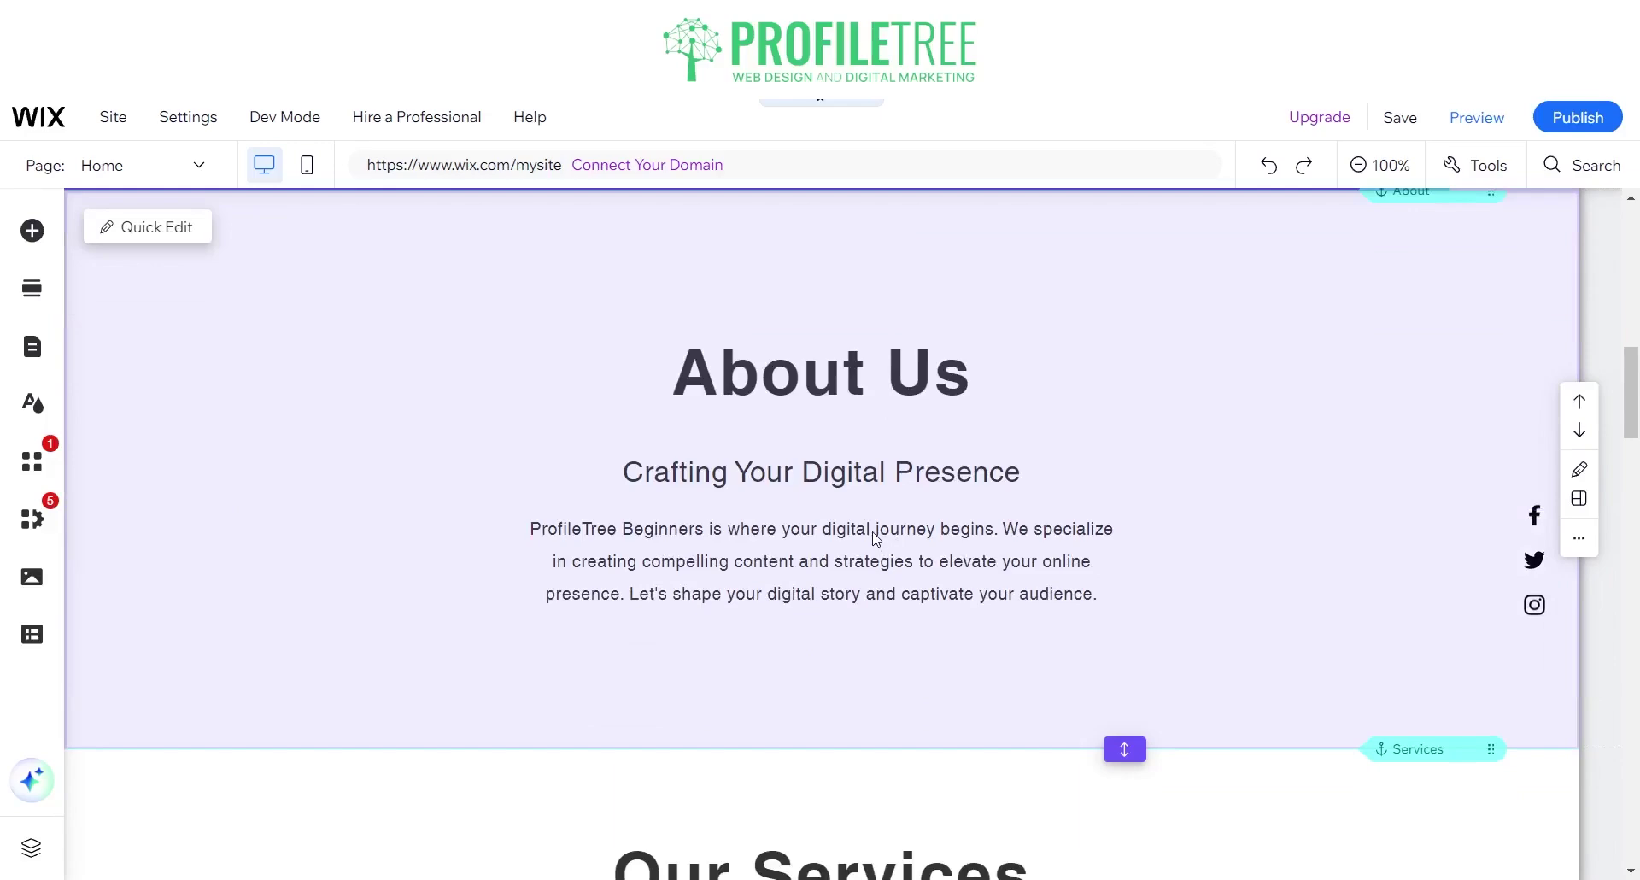
scroll(875, 536, "up", 12)
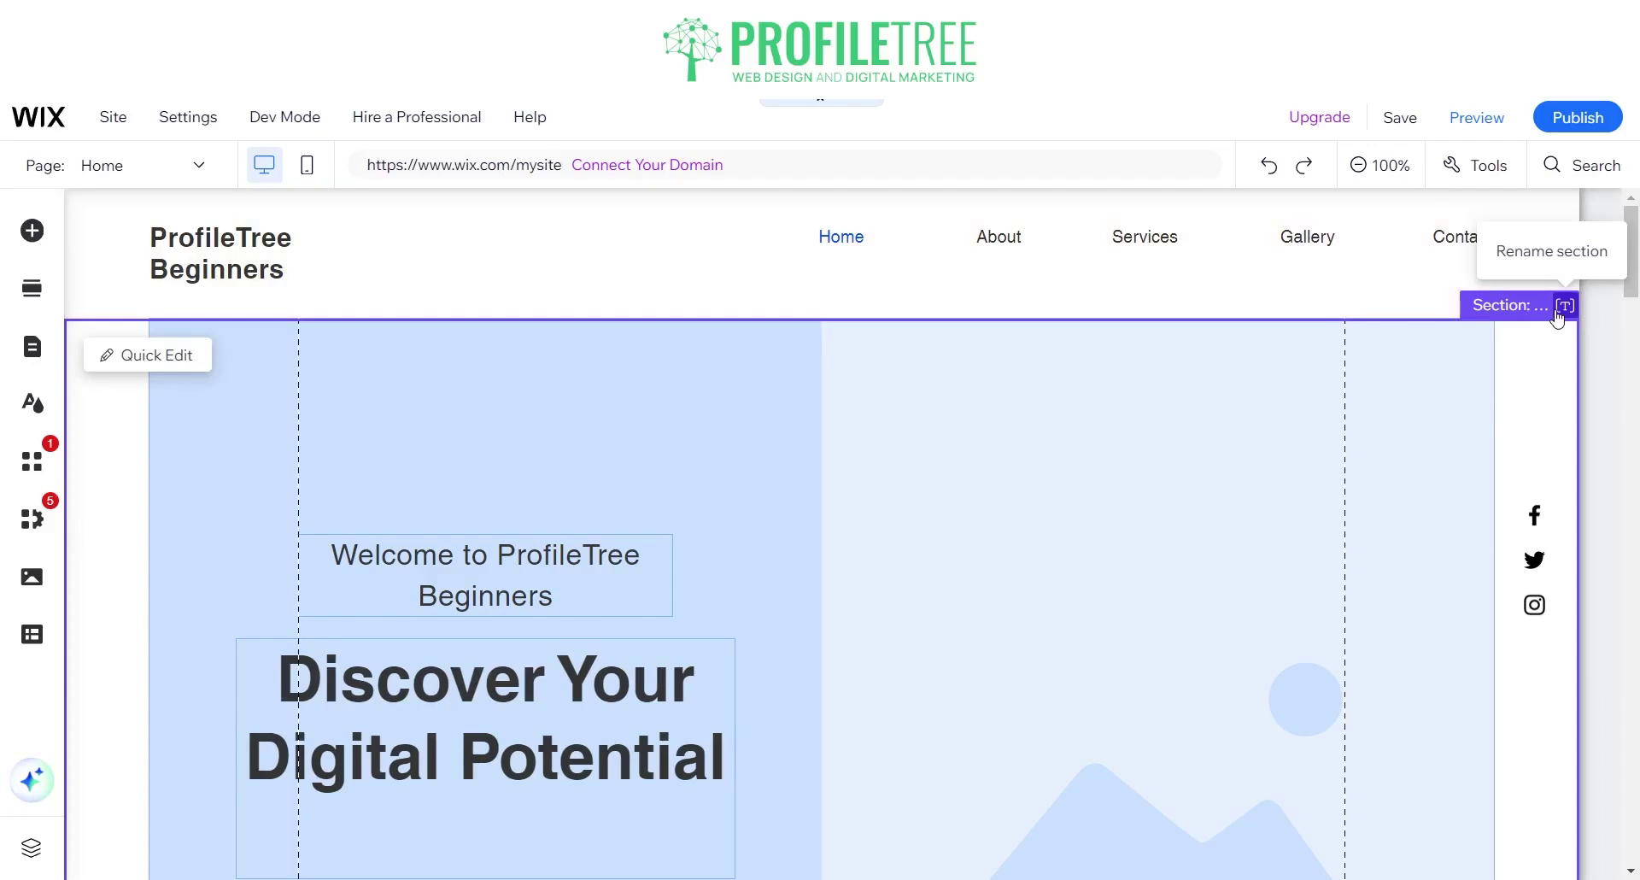
Show the page's Layers, expand and collapse the About and Intro sections in the list, and close it
left_click(1478, 181)
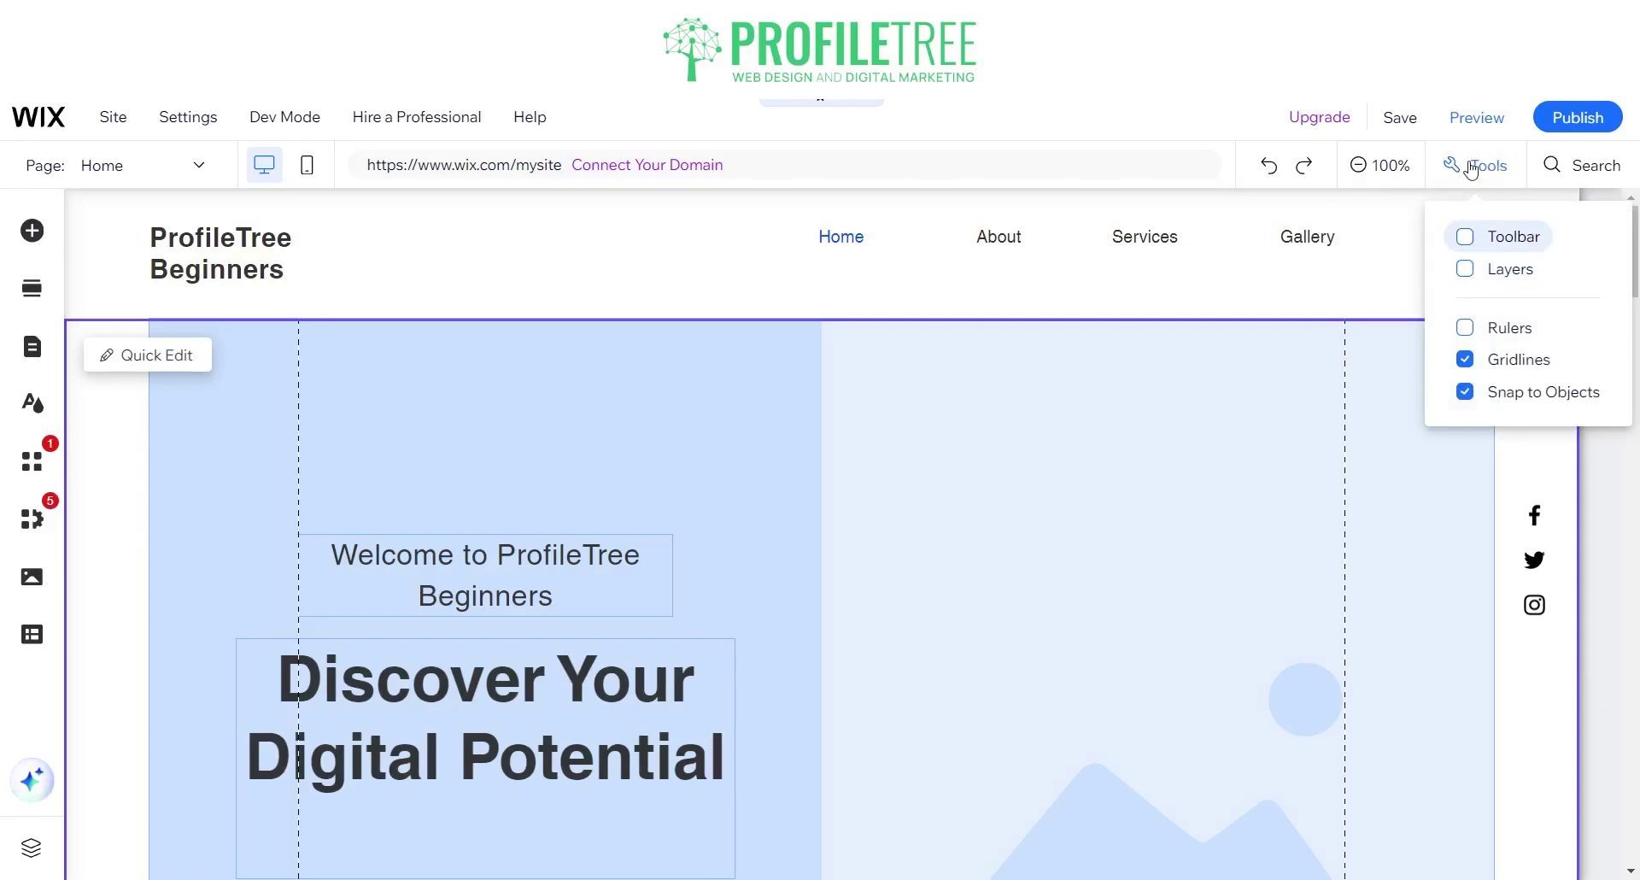
left_click(1466, 271)
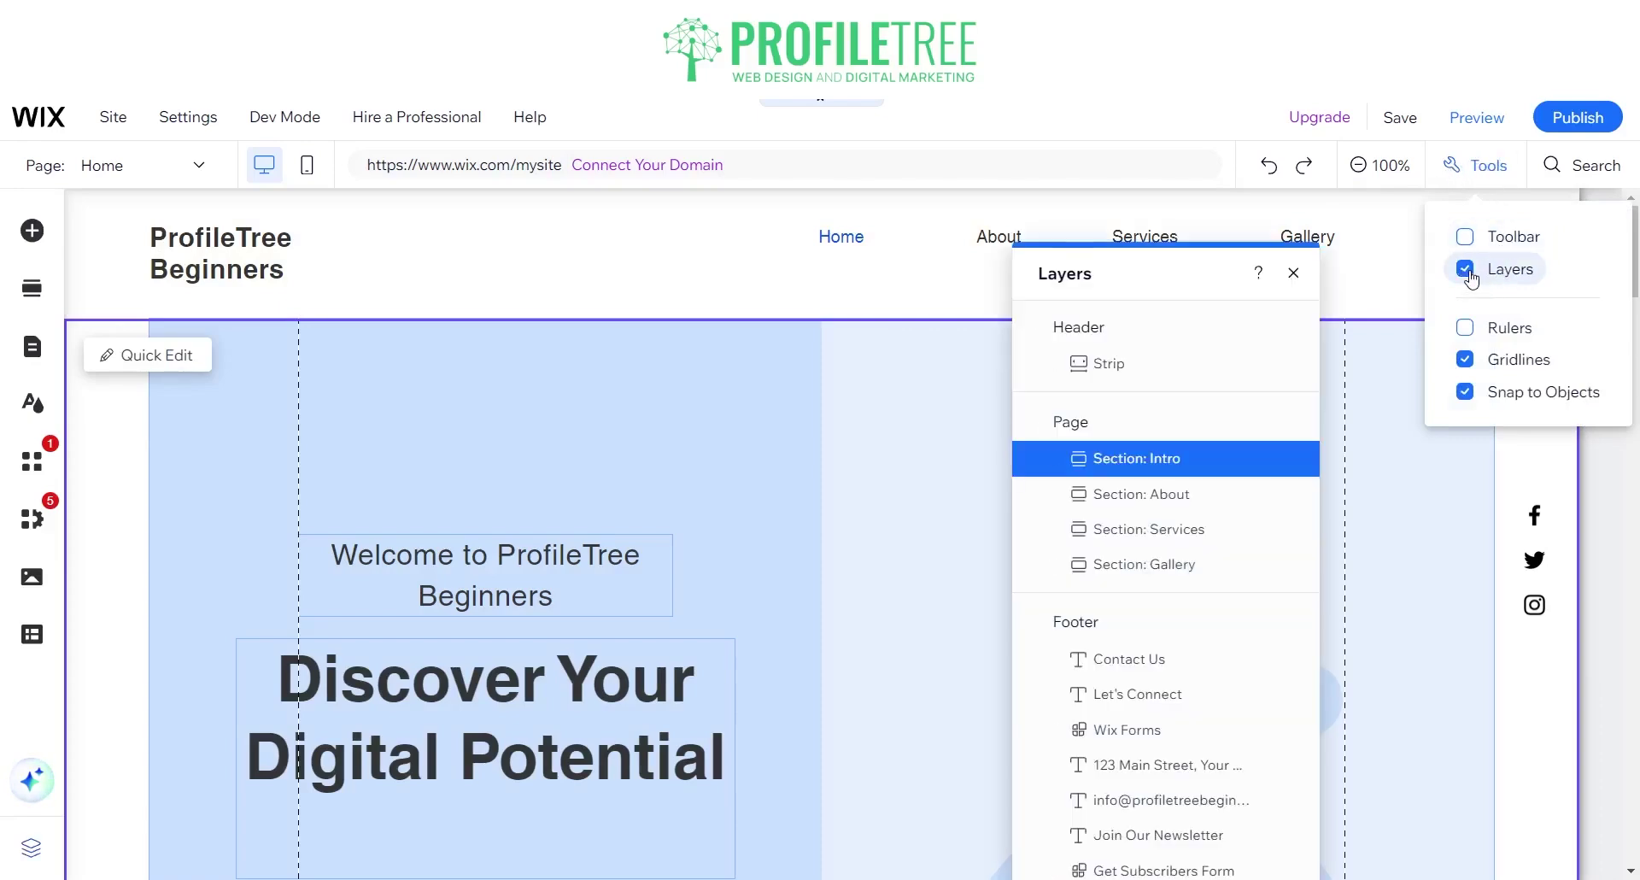
left_click_drag(1186, 278, 890, 222)
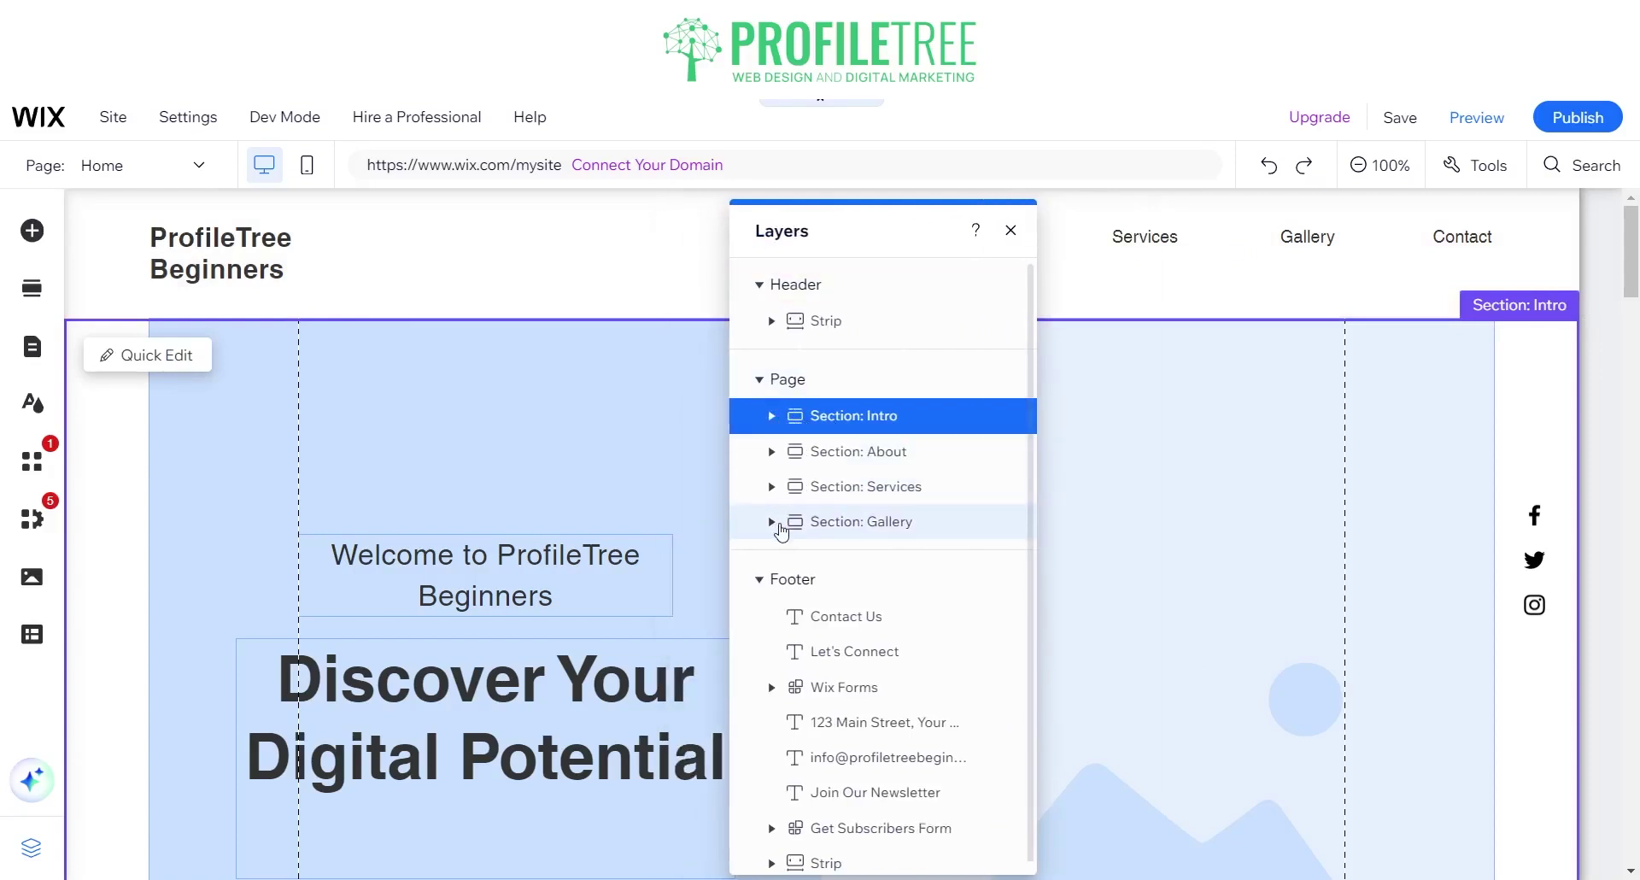
left_click(771, 451)
left_click(771, 451)
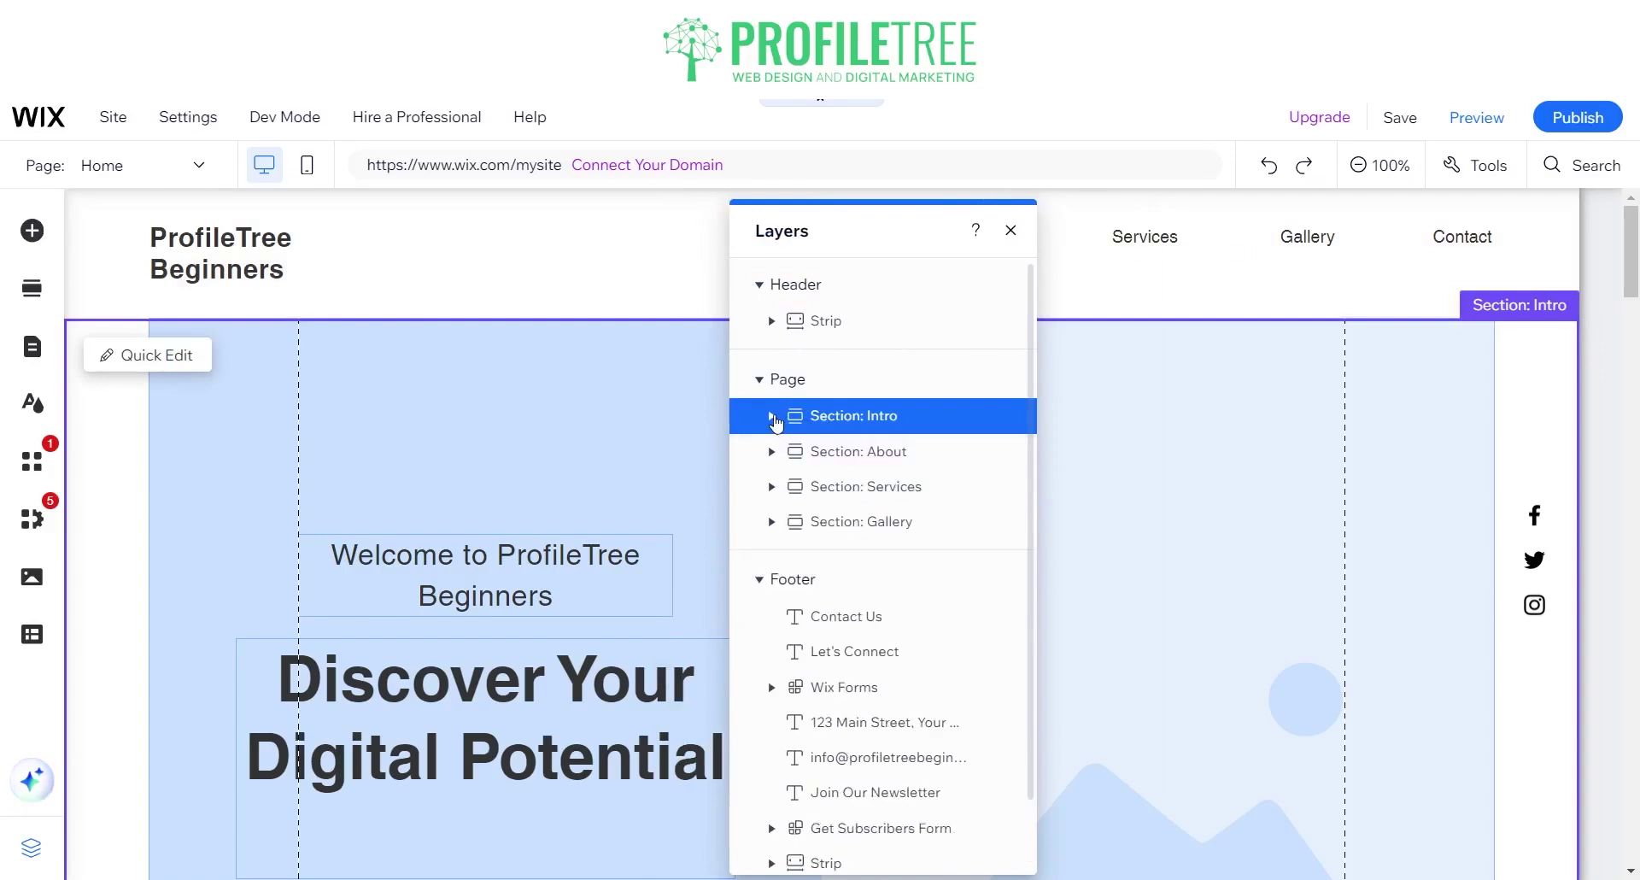
left_click(771, 416)
left_click(771, 416)
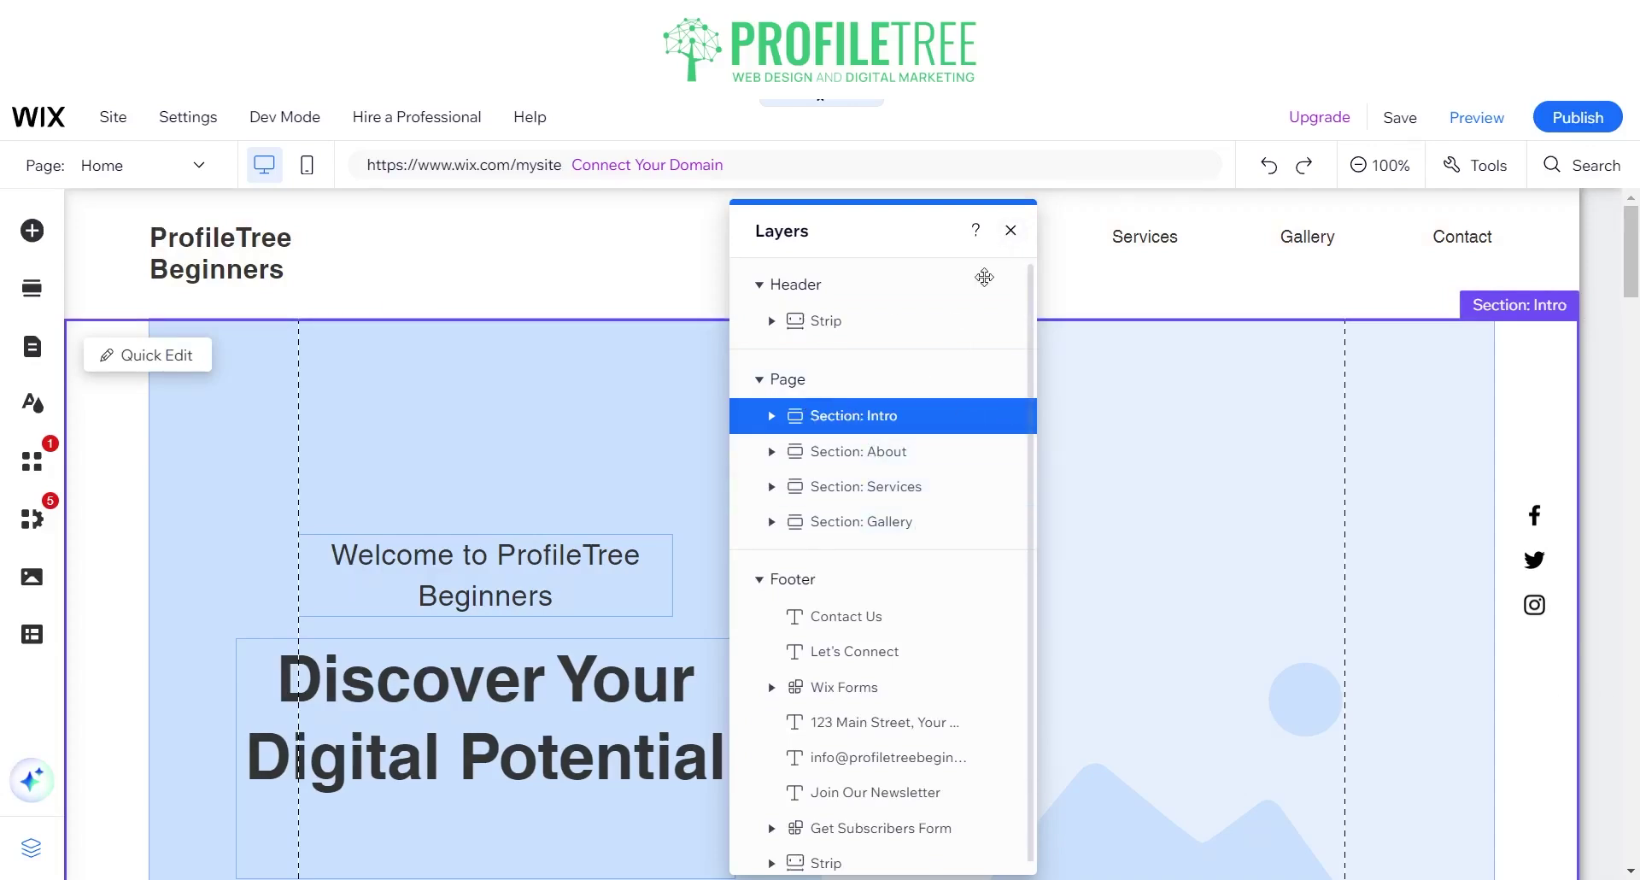
left_click(1010, 231)
Select the two-column strip in the Intro section and examine its layout
scroll(567, 485, "down", 6)
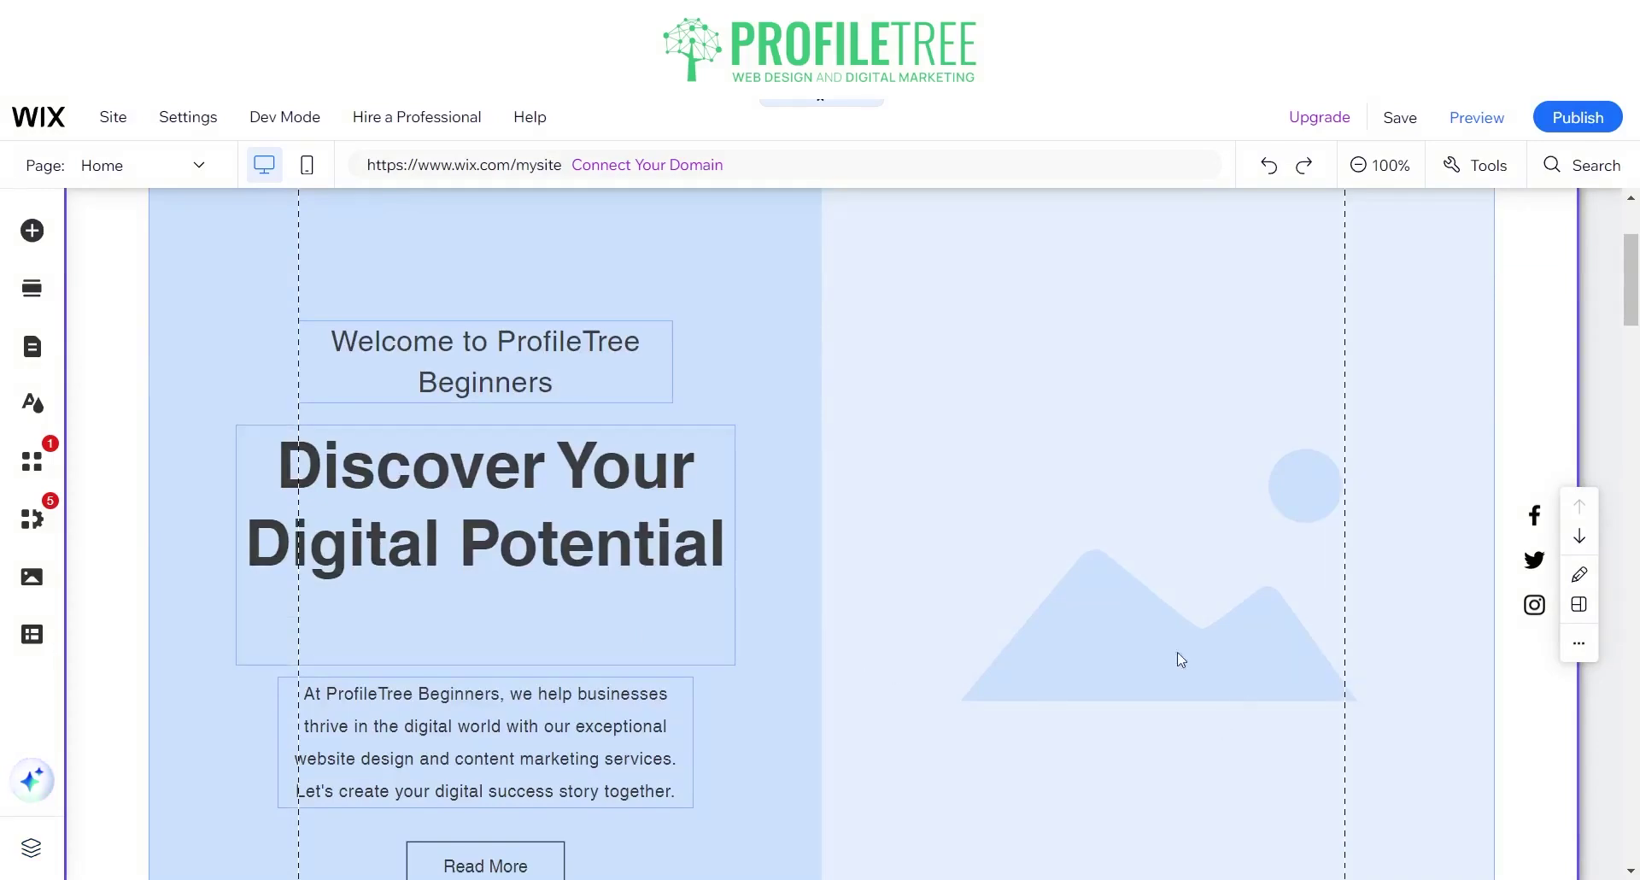
scroll(927, 654, "up", 5)
left_click(875, 462)
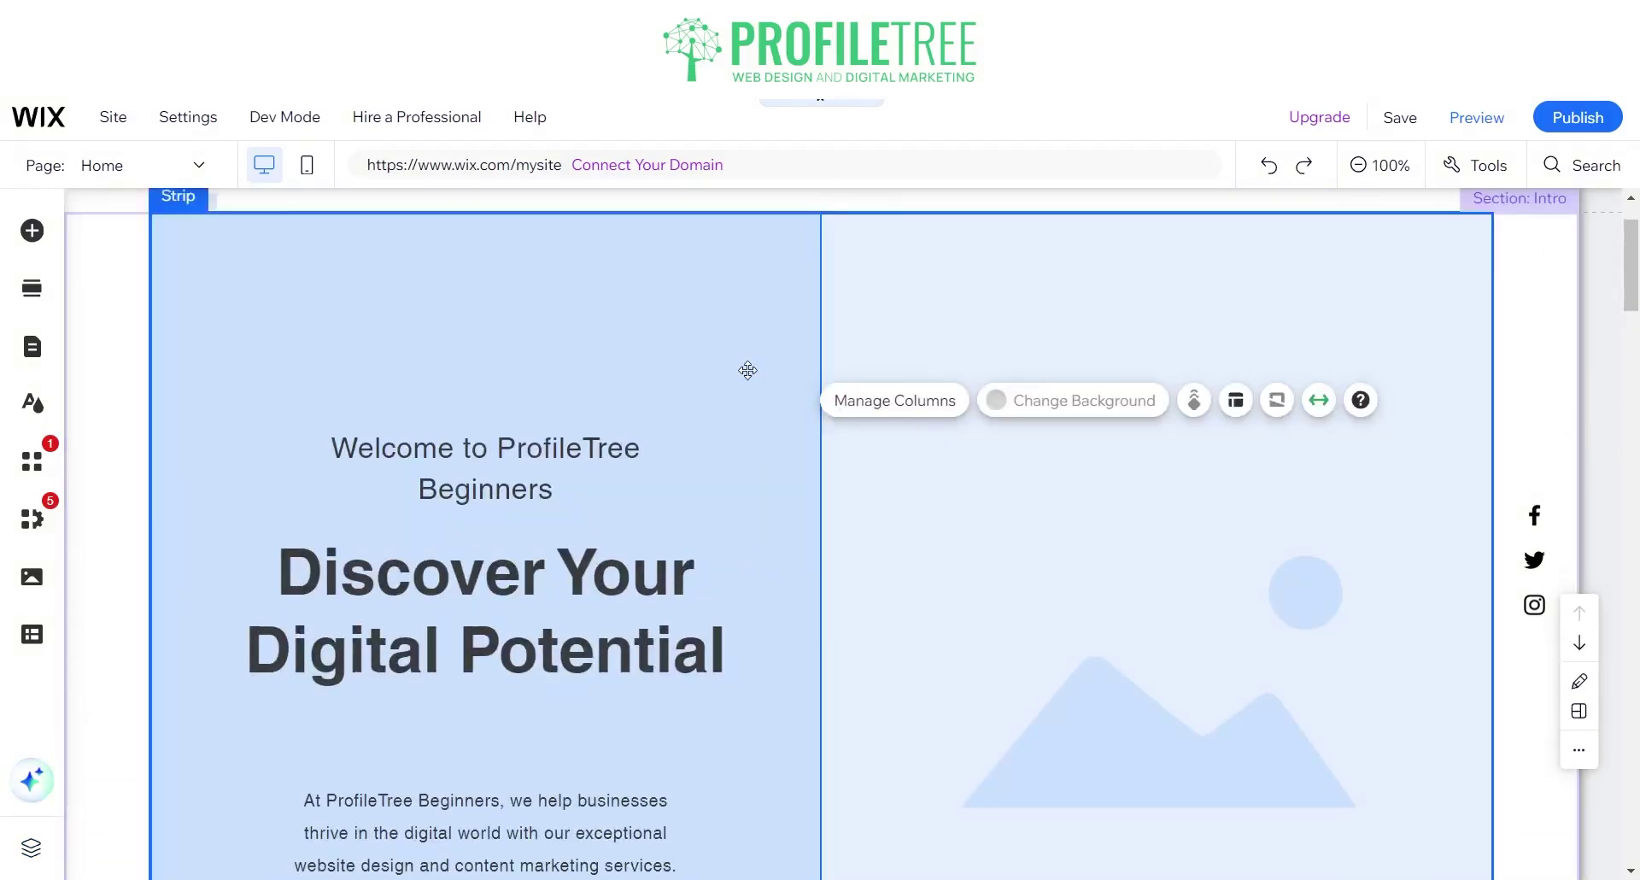
scroll(427, 347, "up", 1)
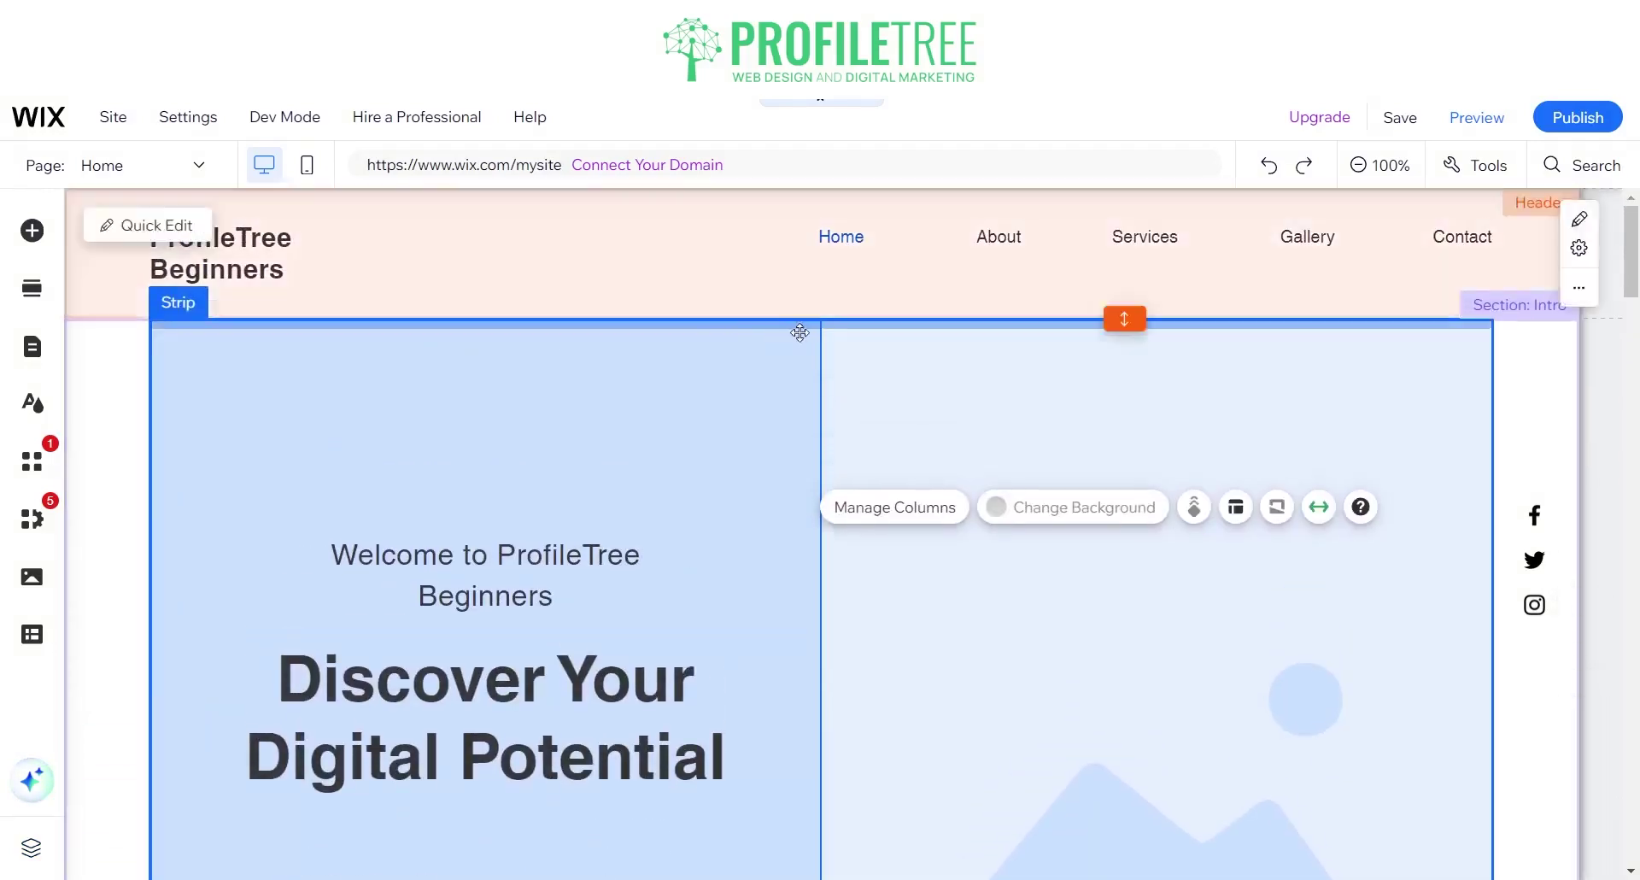
scroll(791, 458, "down", 5)
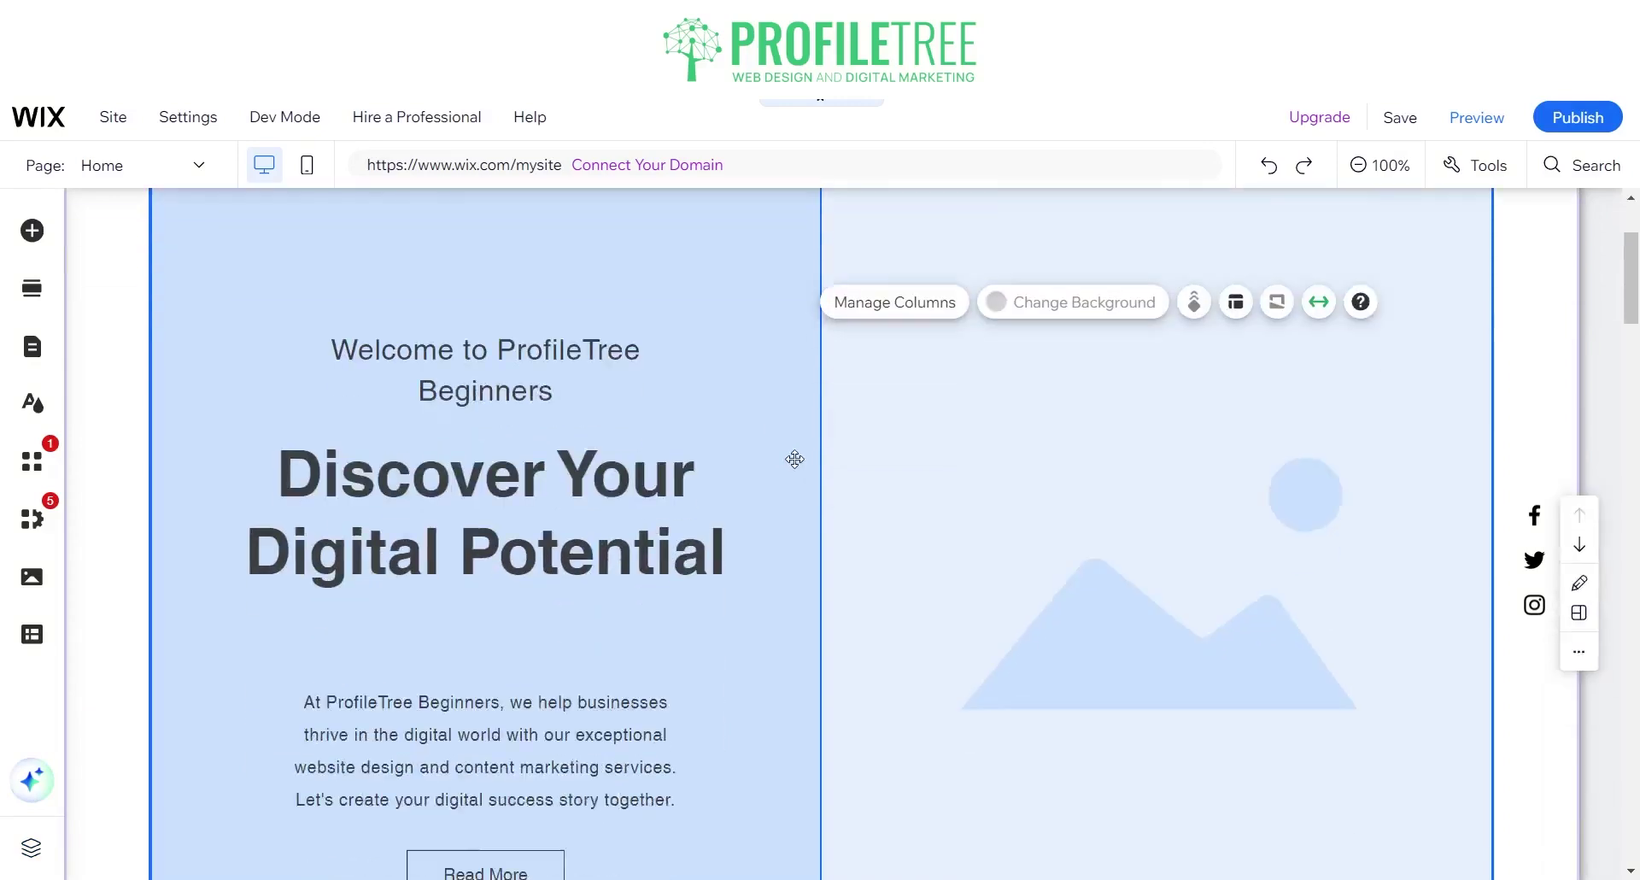
scroll(806, 462, "up", 3)
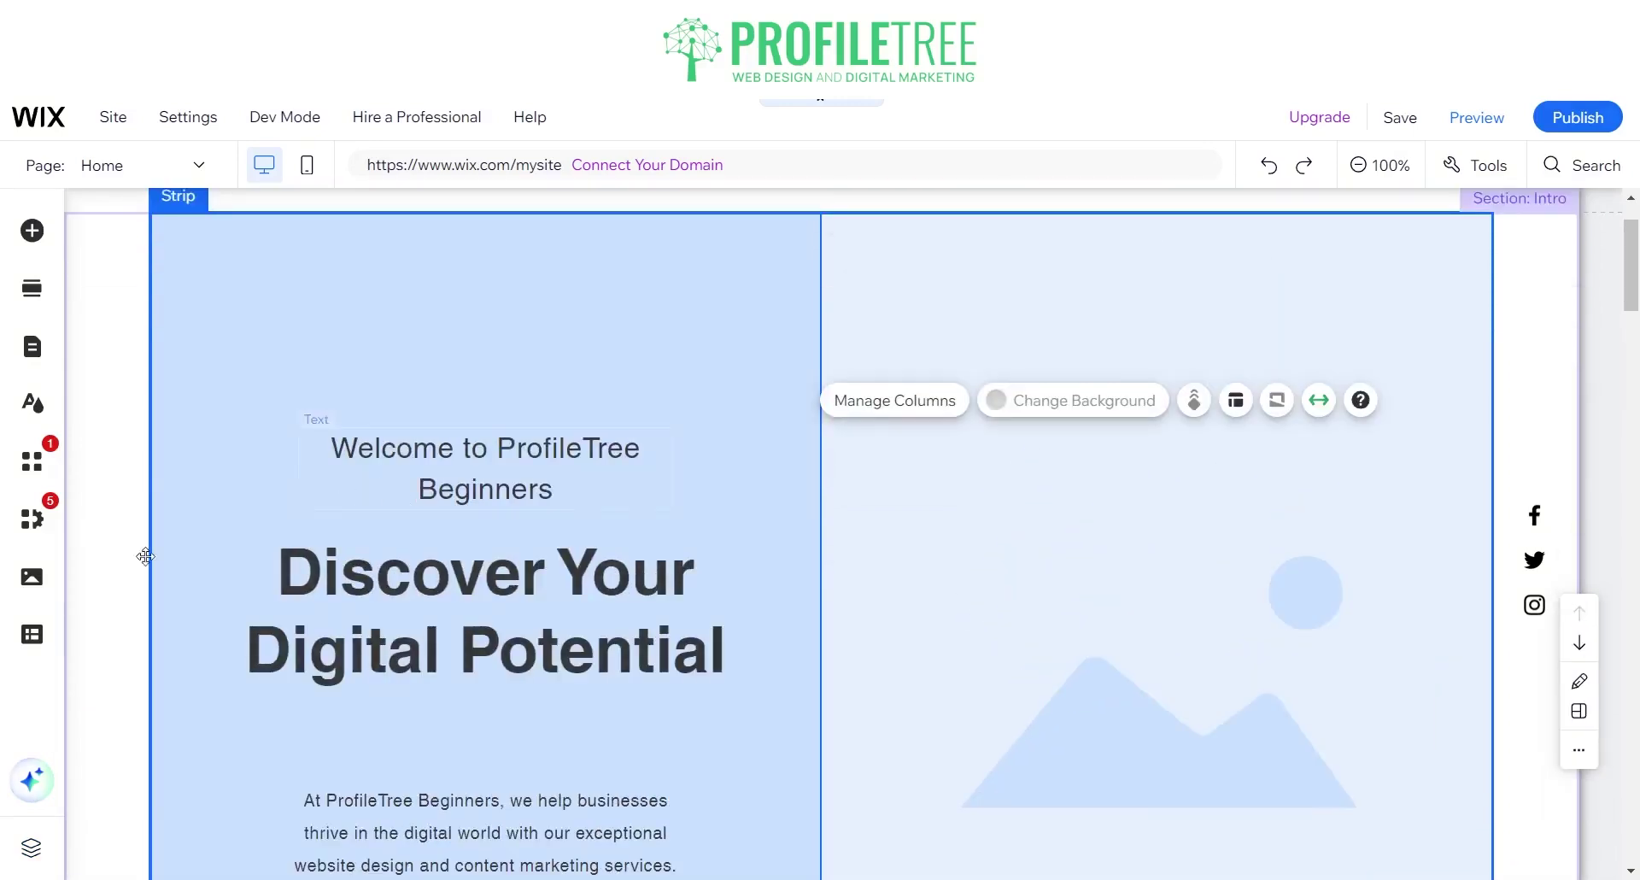
scroll(441, 520, "up", 1)
Add a blank section between the header and the Intro section, after checking the About section designs
left_click(824, 293)
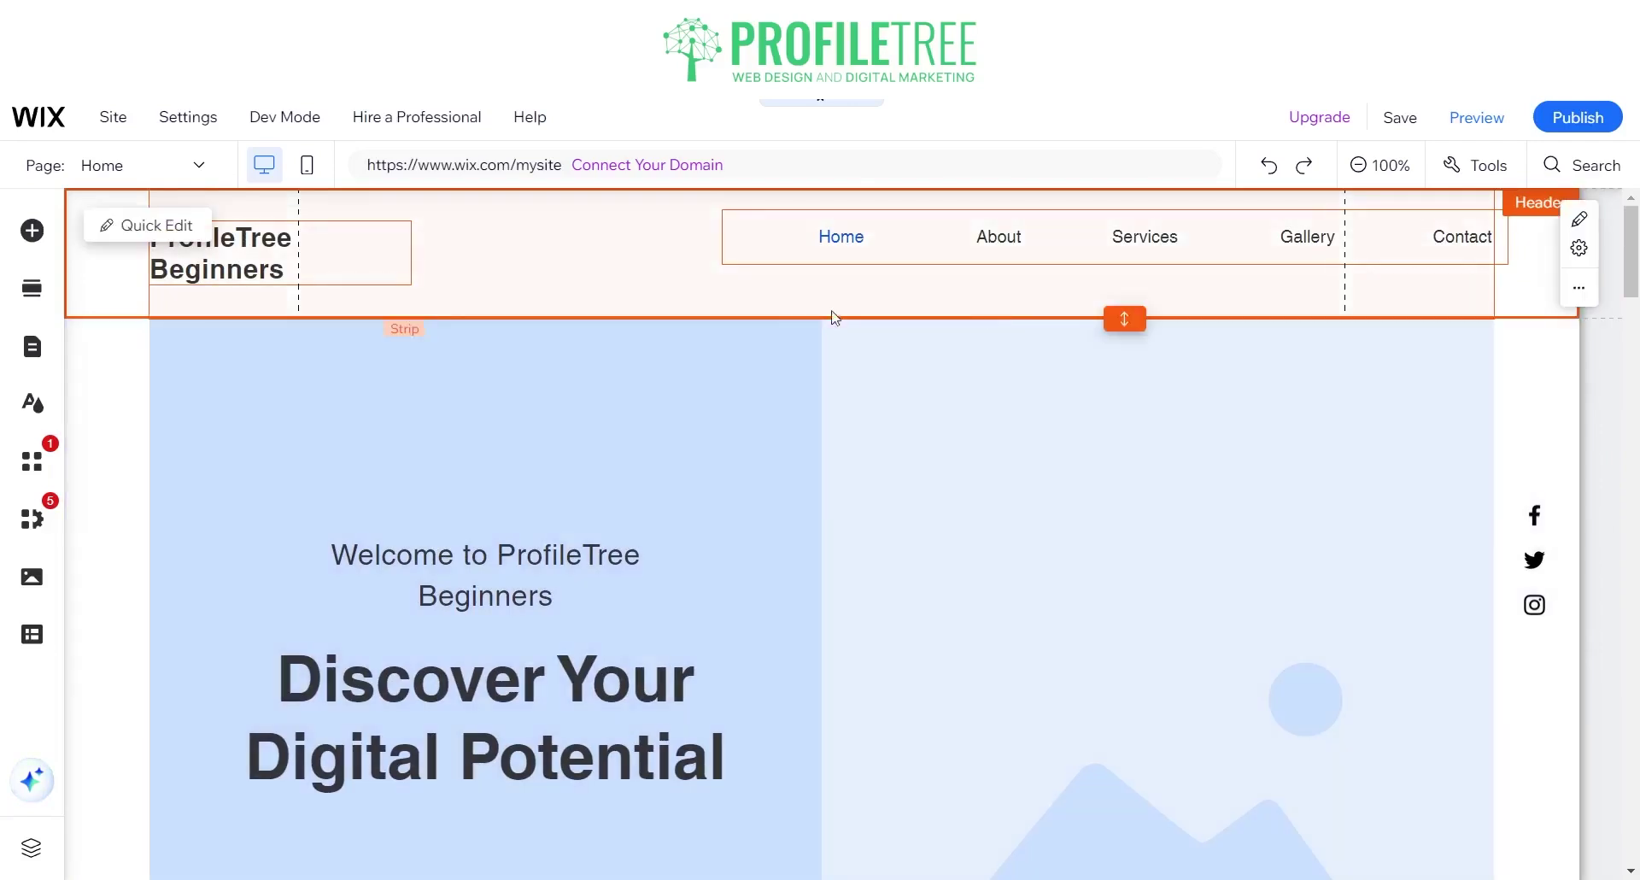
mouse_move(830, 321)
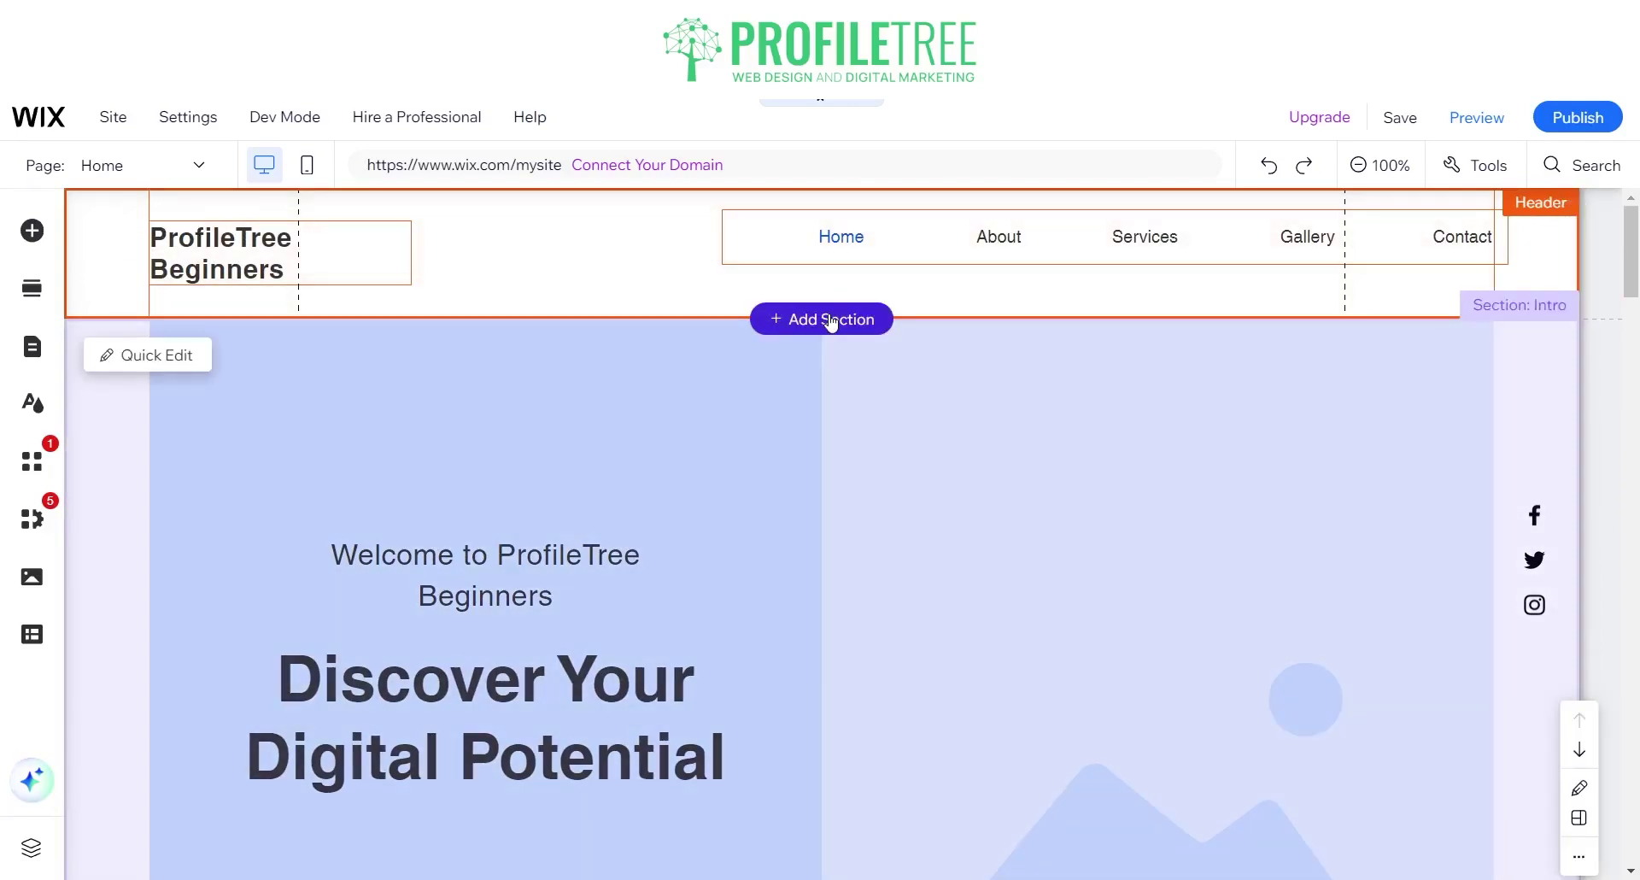
left_click(830, 321)
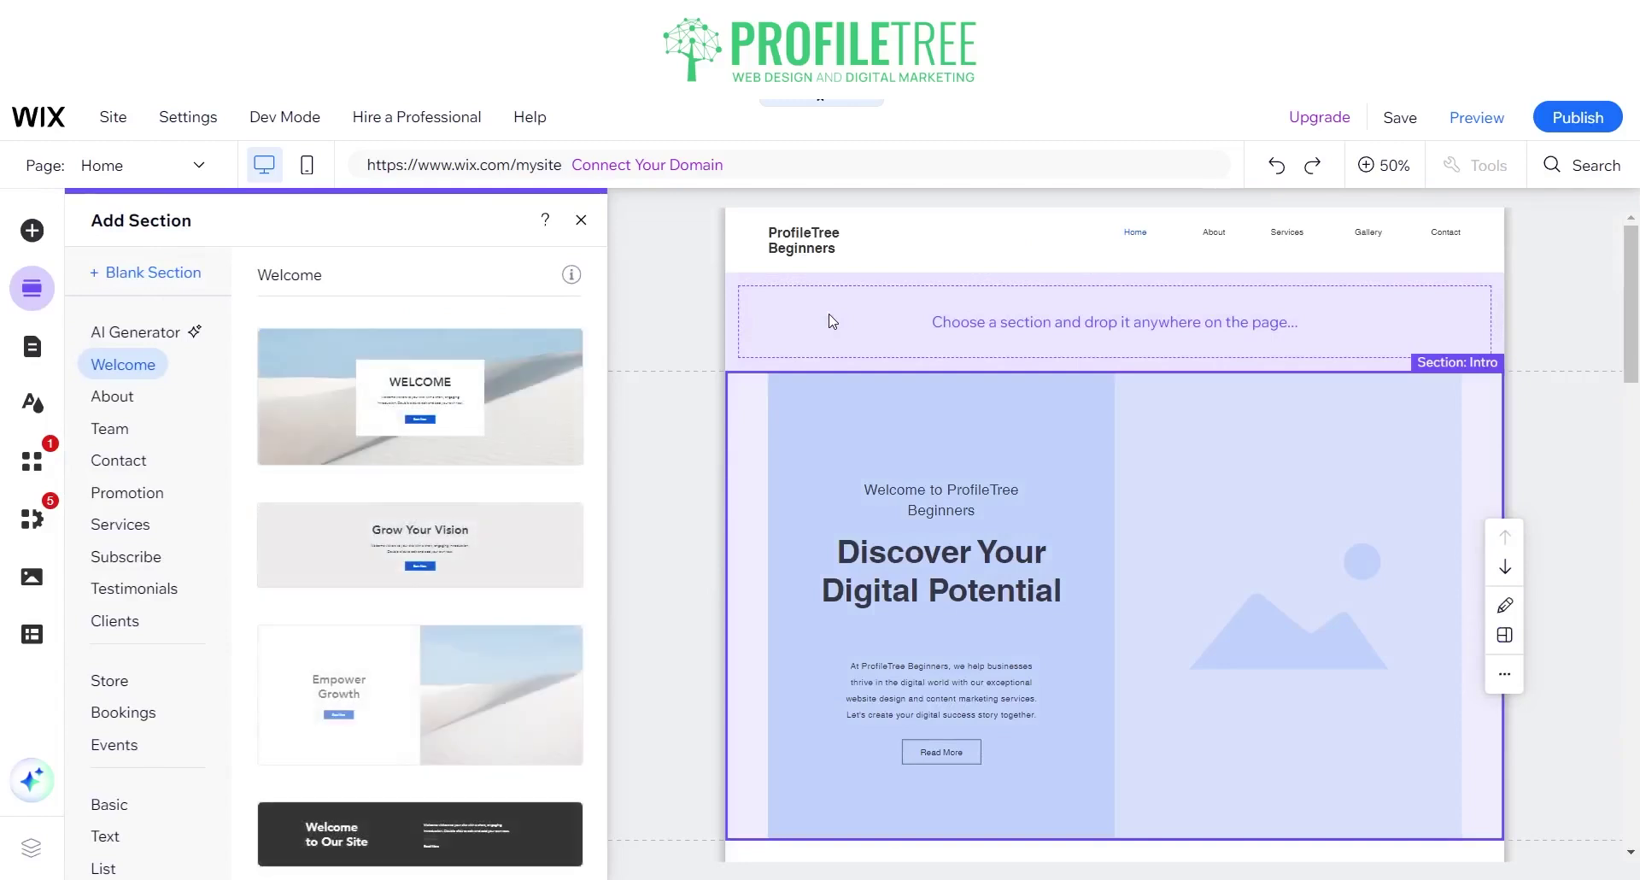
left_click(121, 405)
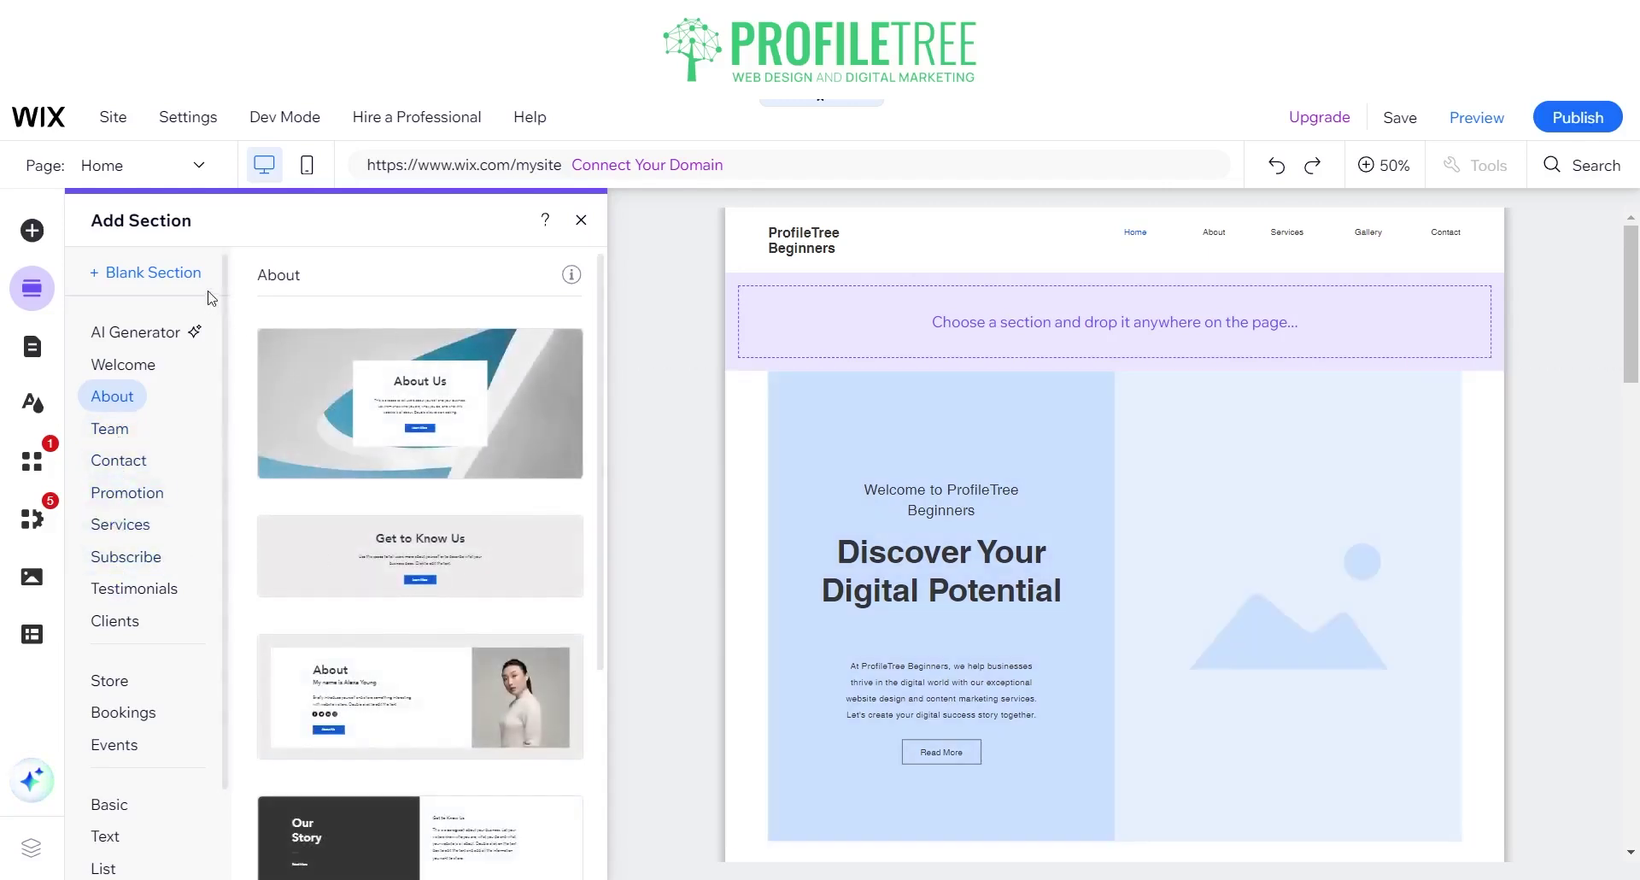
left_click(145, 274)
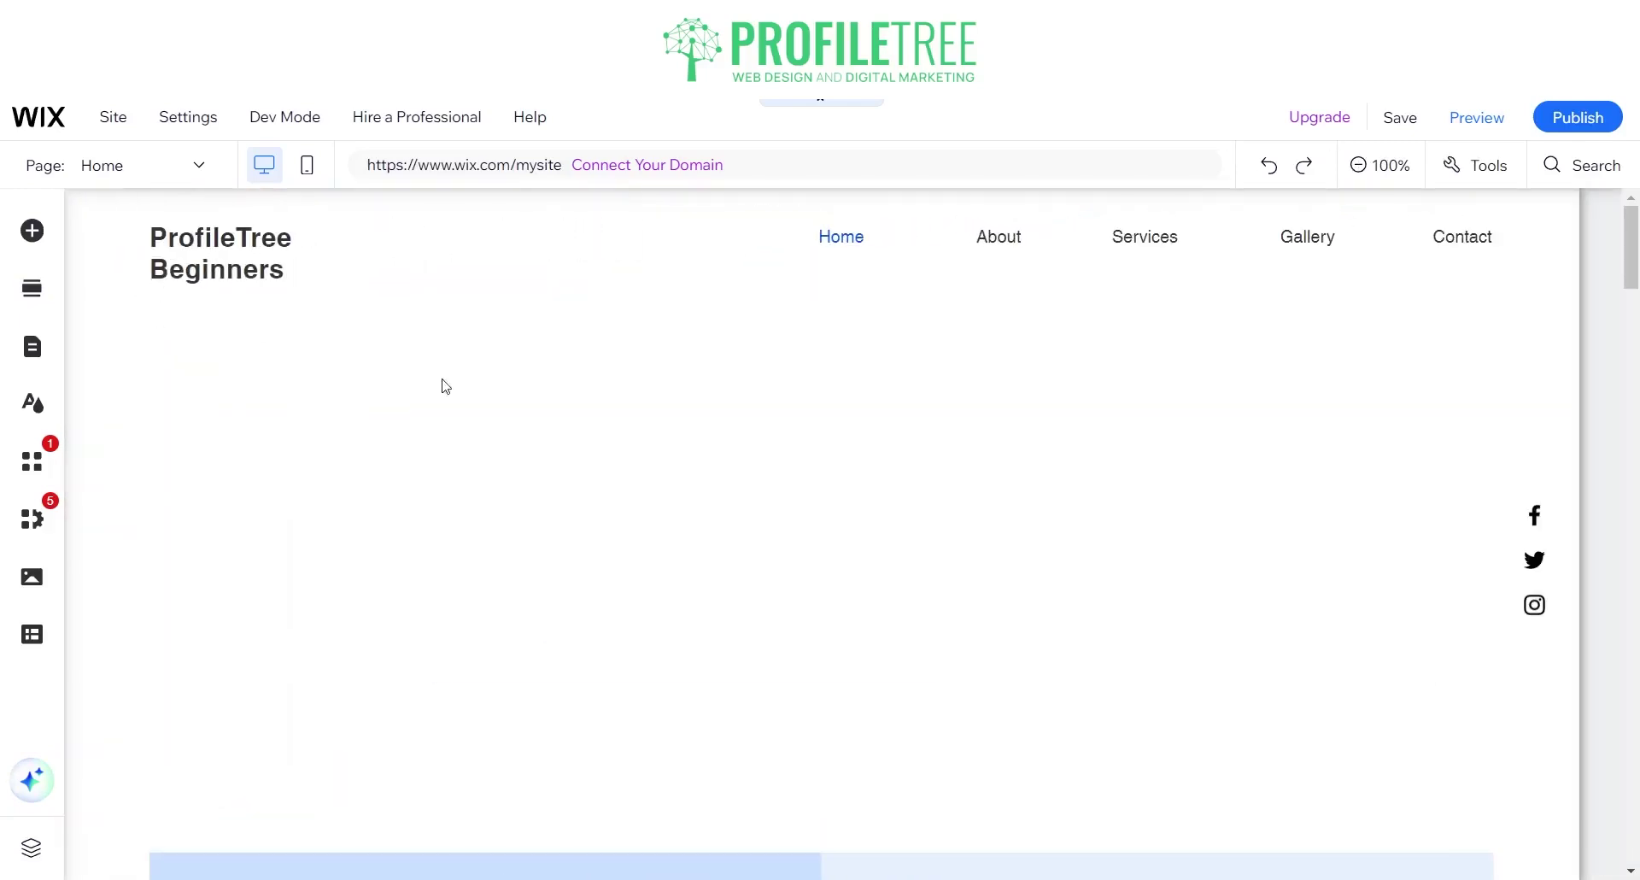
Select the Intro section and enable the Toolbar showing its size and position
scroll(926, 549, "down", 10)
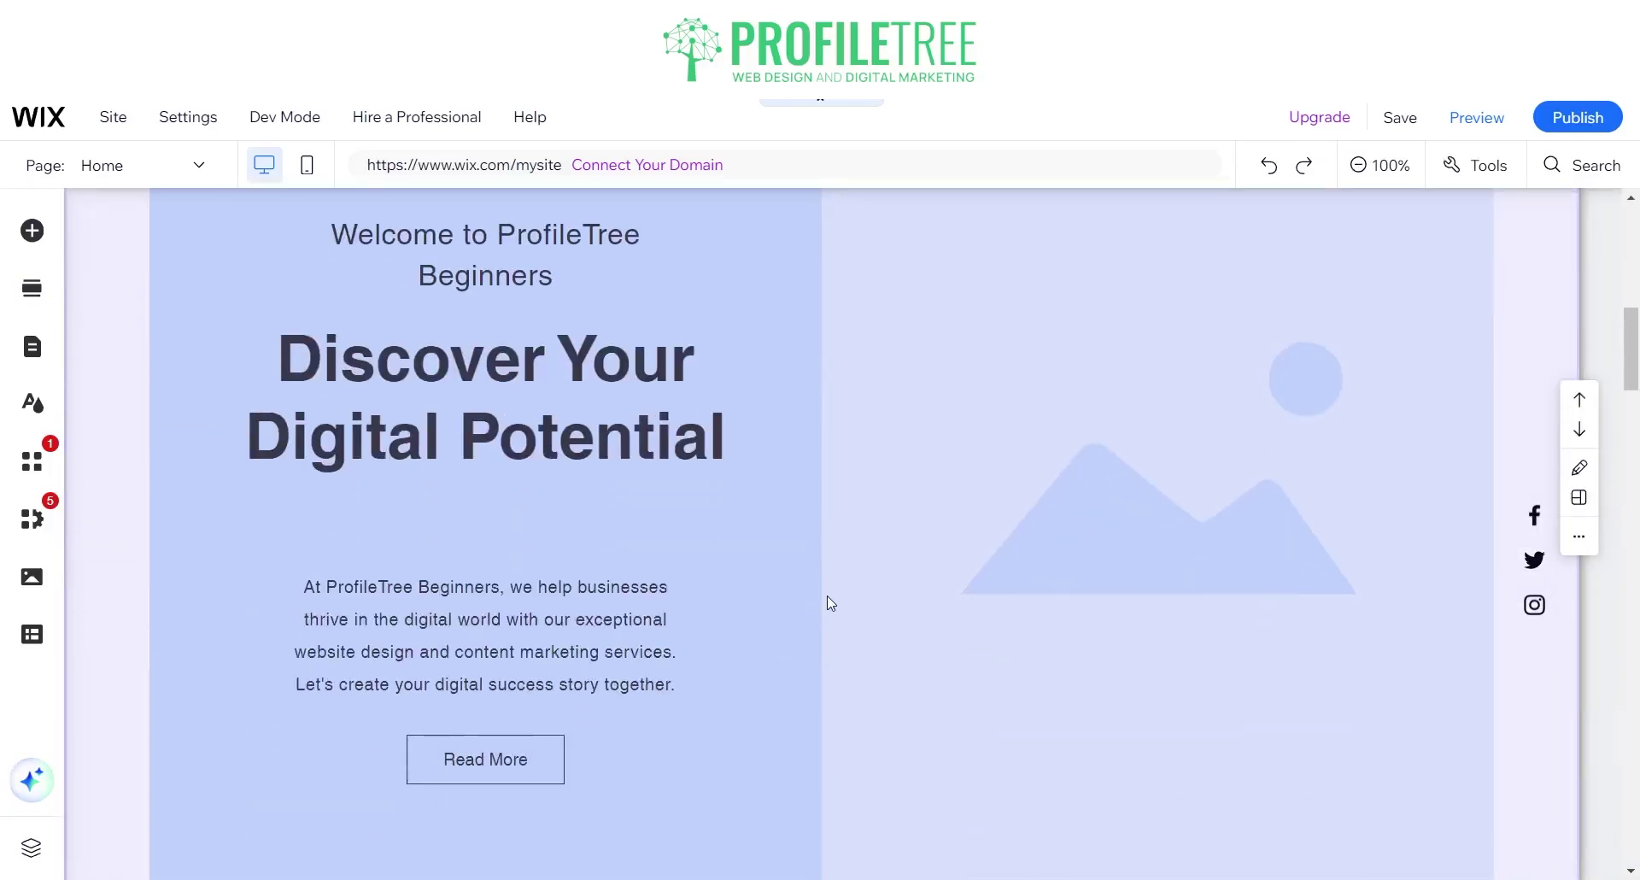
scroll(114, 432, "up", 3)
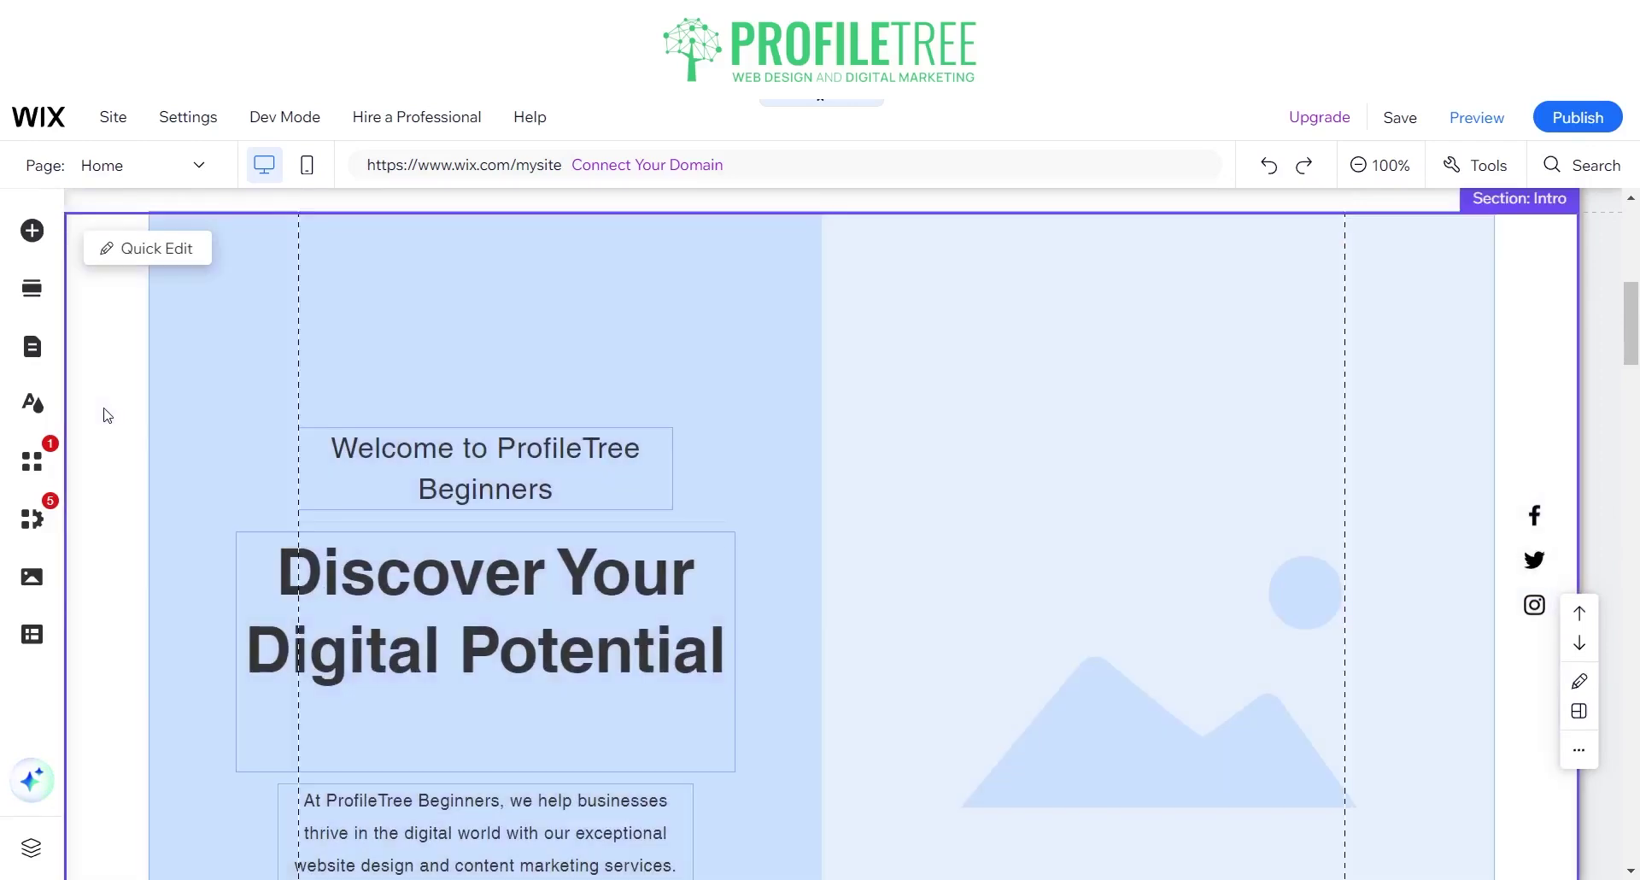
left_click(1473, 166)
left_click(1490, 238)
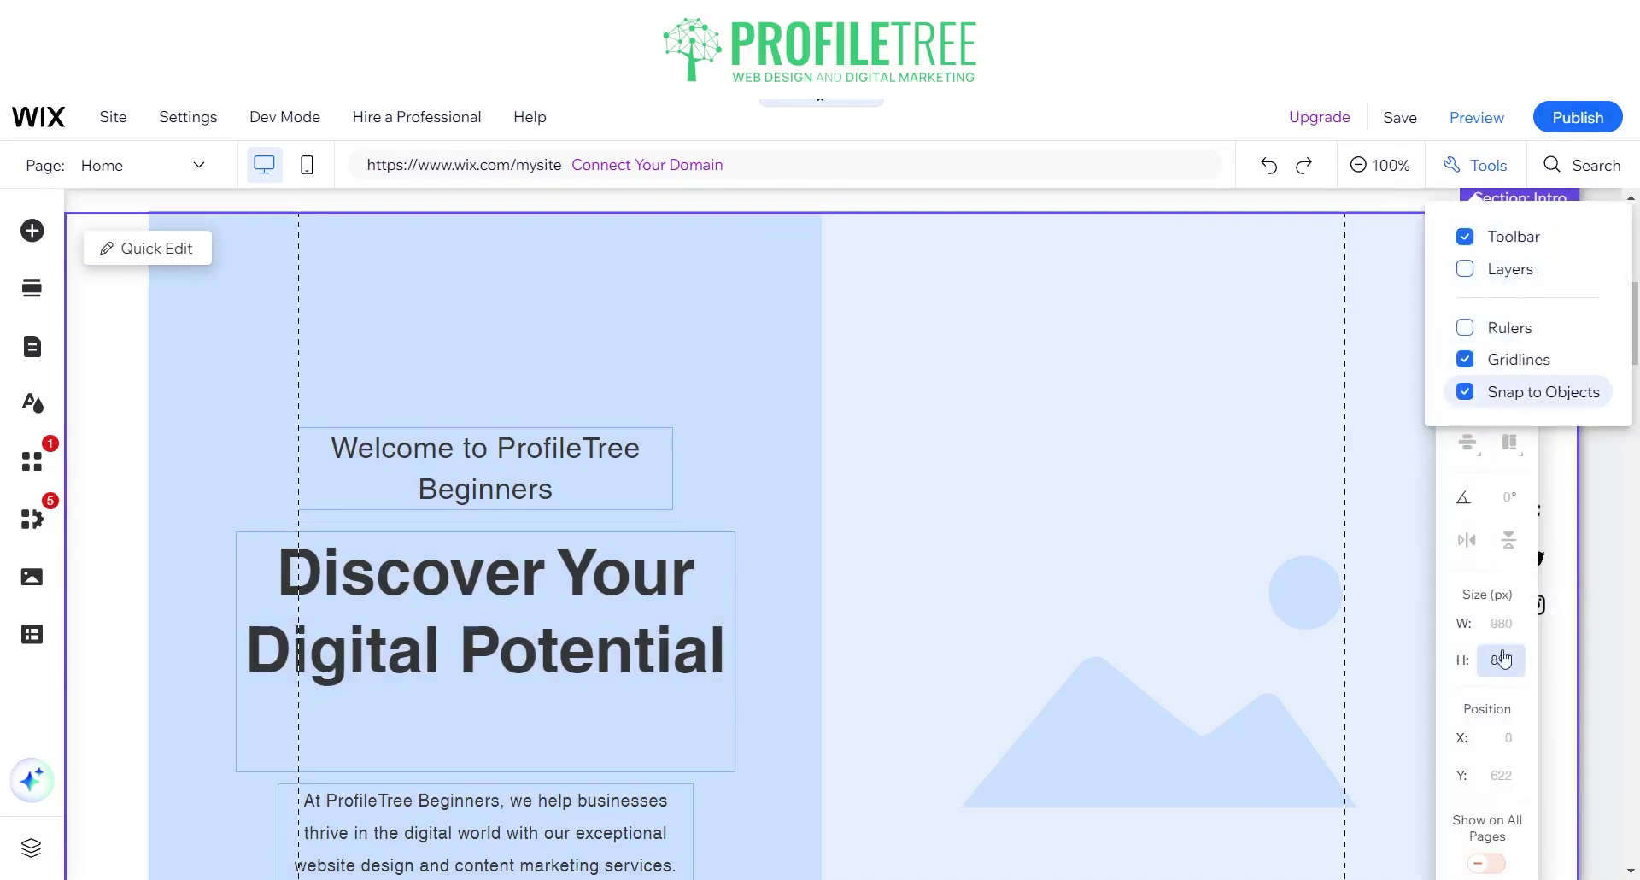
scroll(893, 564, "up", 1)
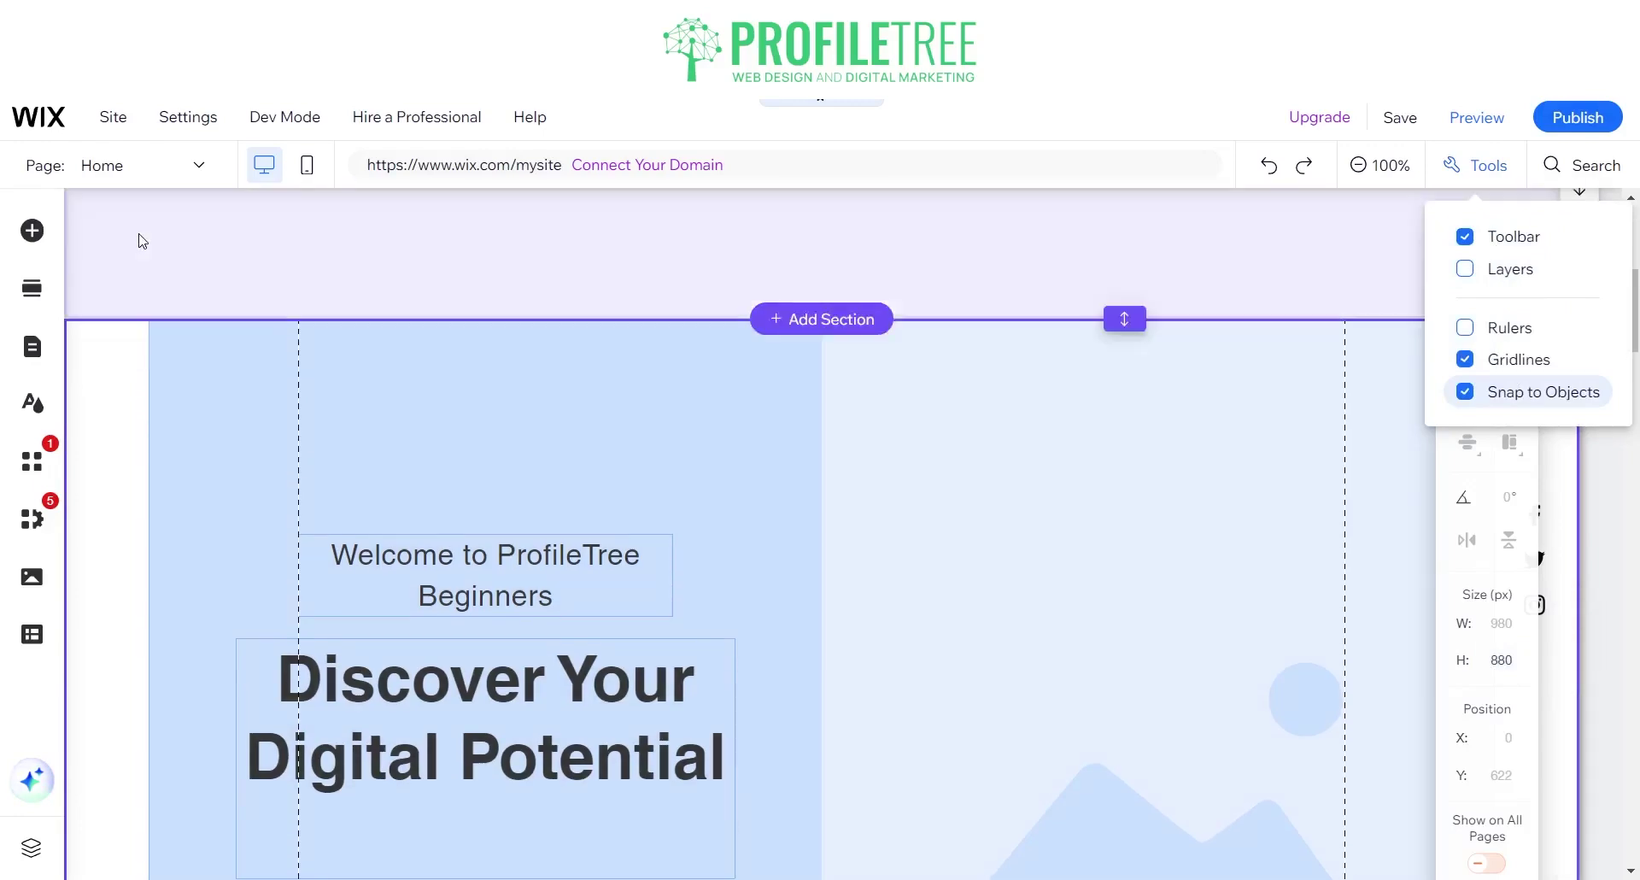
Set the height of the blank section between the header and Intro to 880 px and close the Toolbar
left_click(151, 249)
scroll(1110, 649, "down", 6)
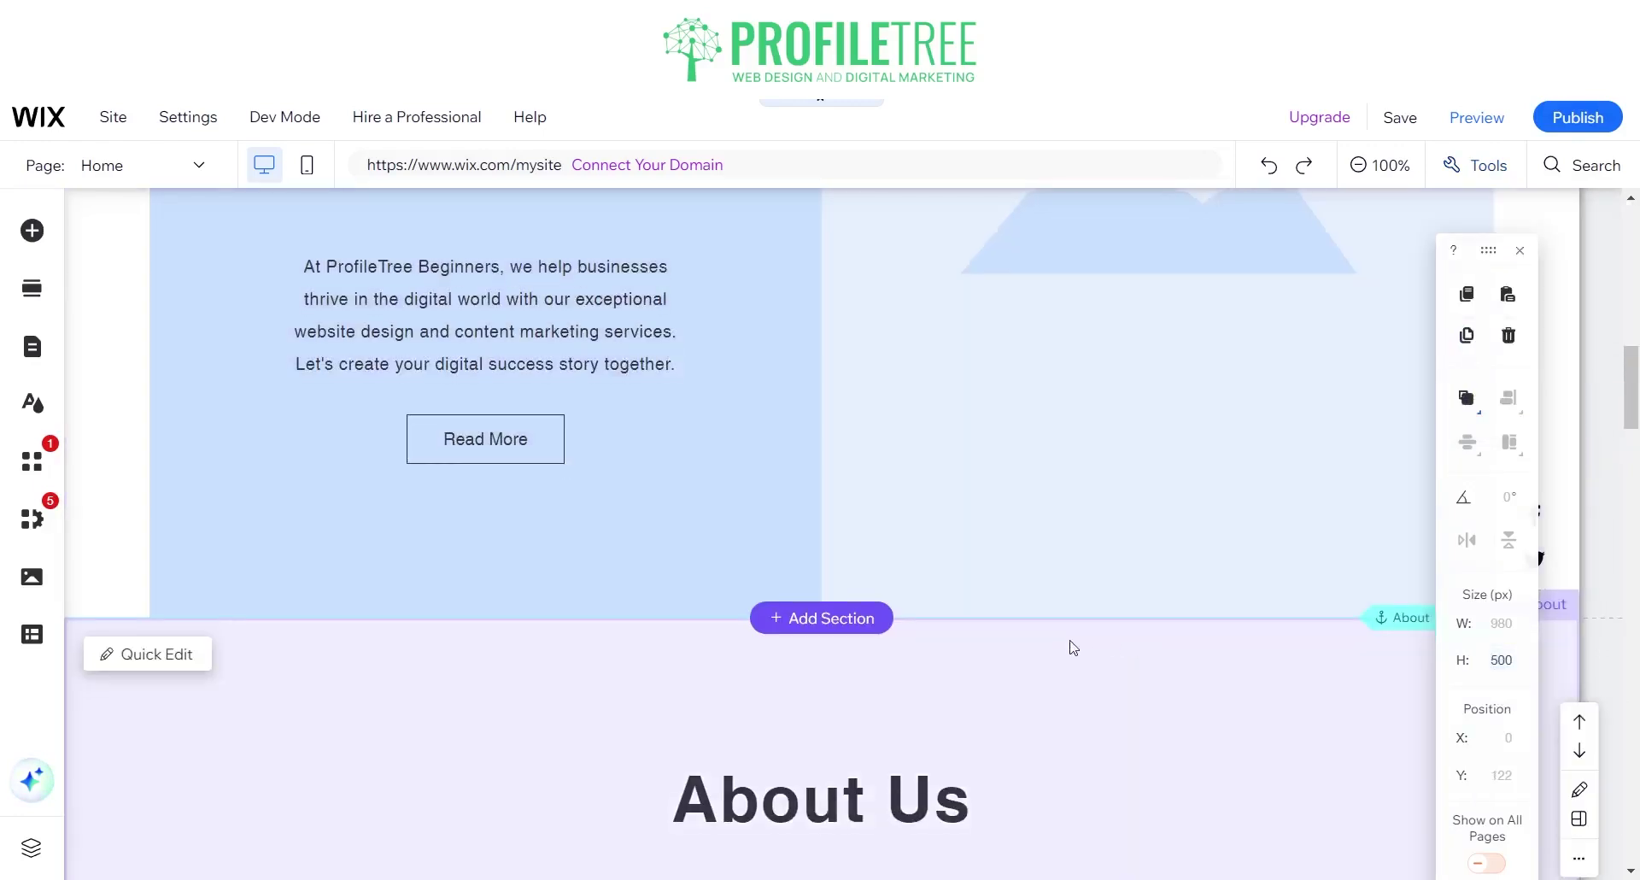
left_click(593, 729)
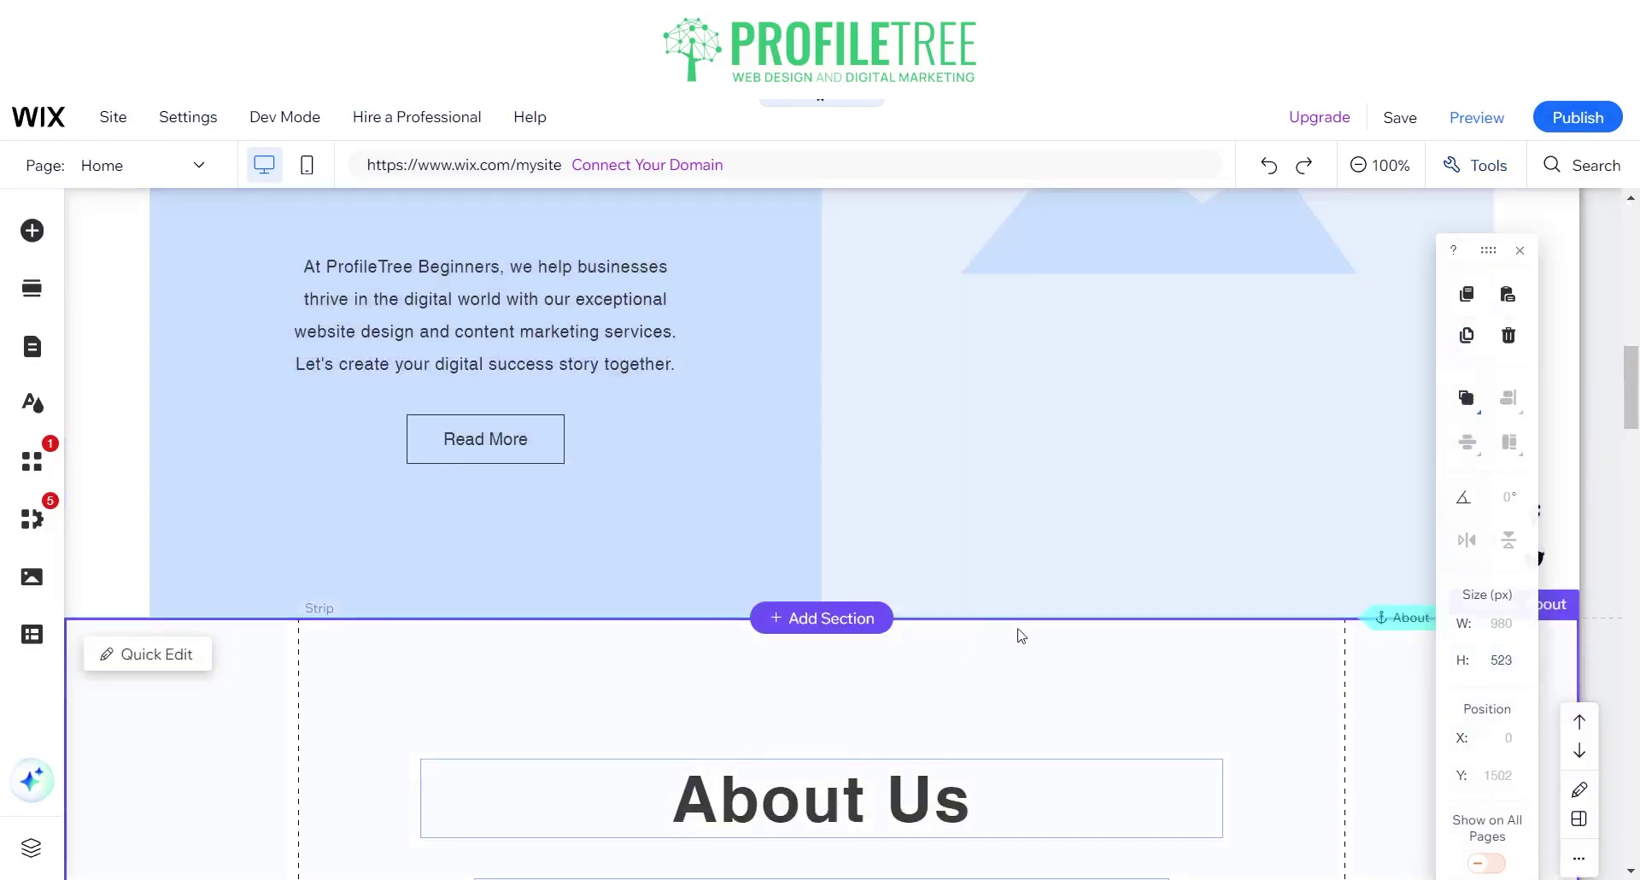
scroll(1025, 616, "up", 7)
scroll(803, 342, "up", 4)
left_click(780, 294)
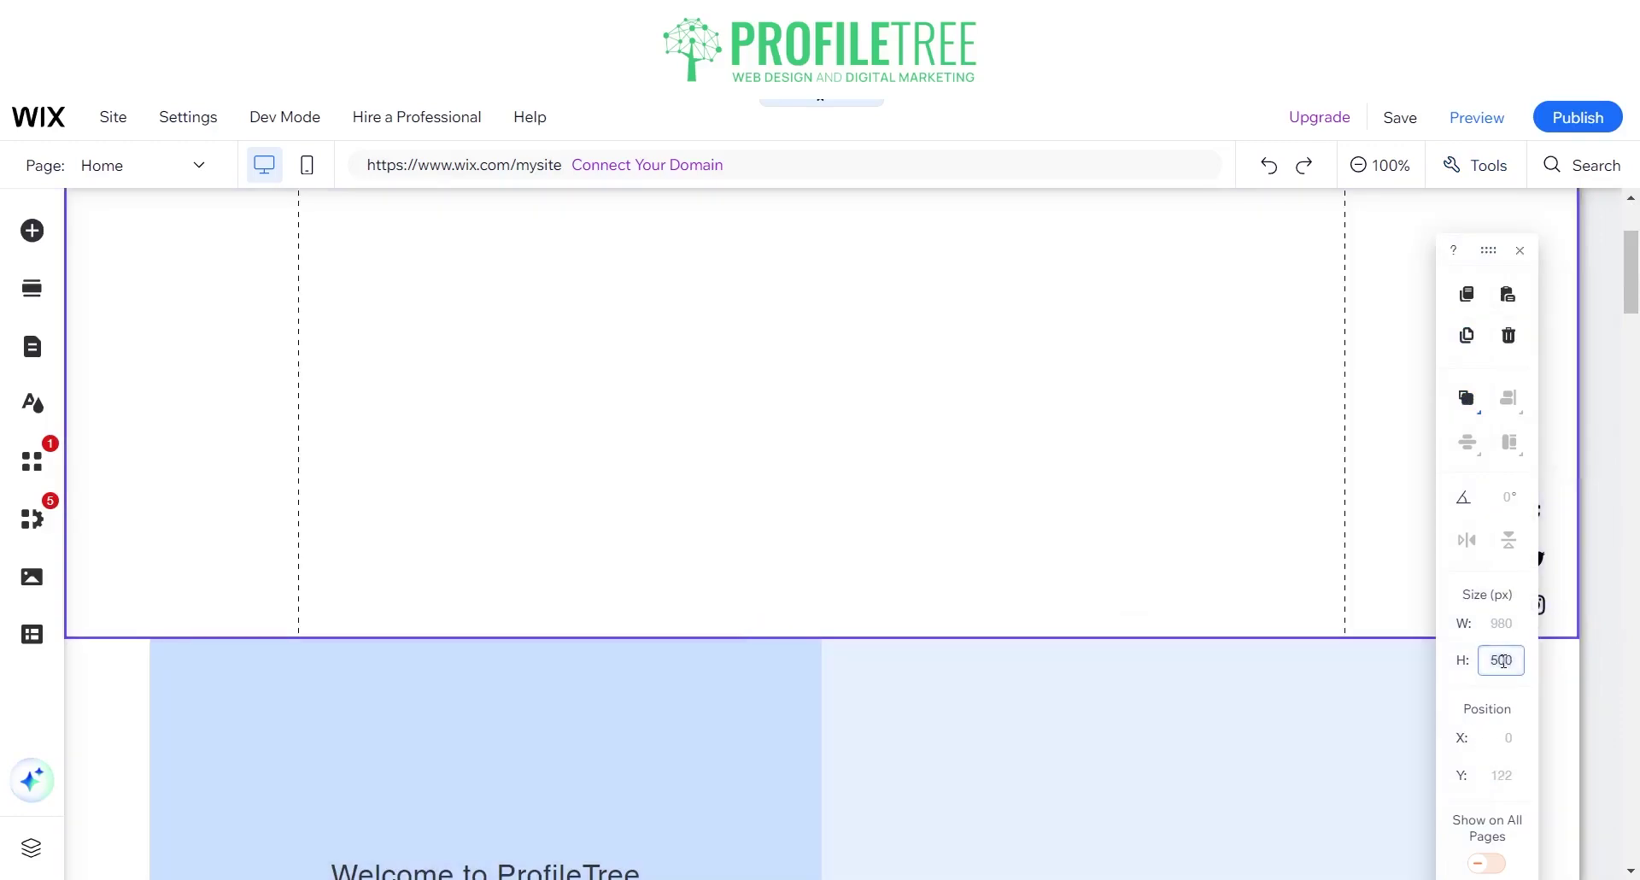
left_click(670, 454)
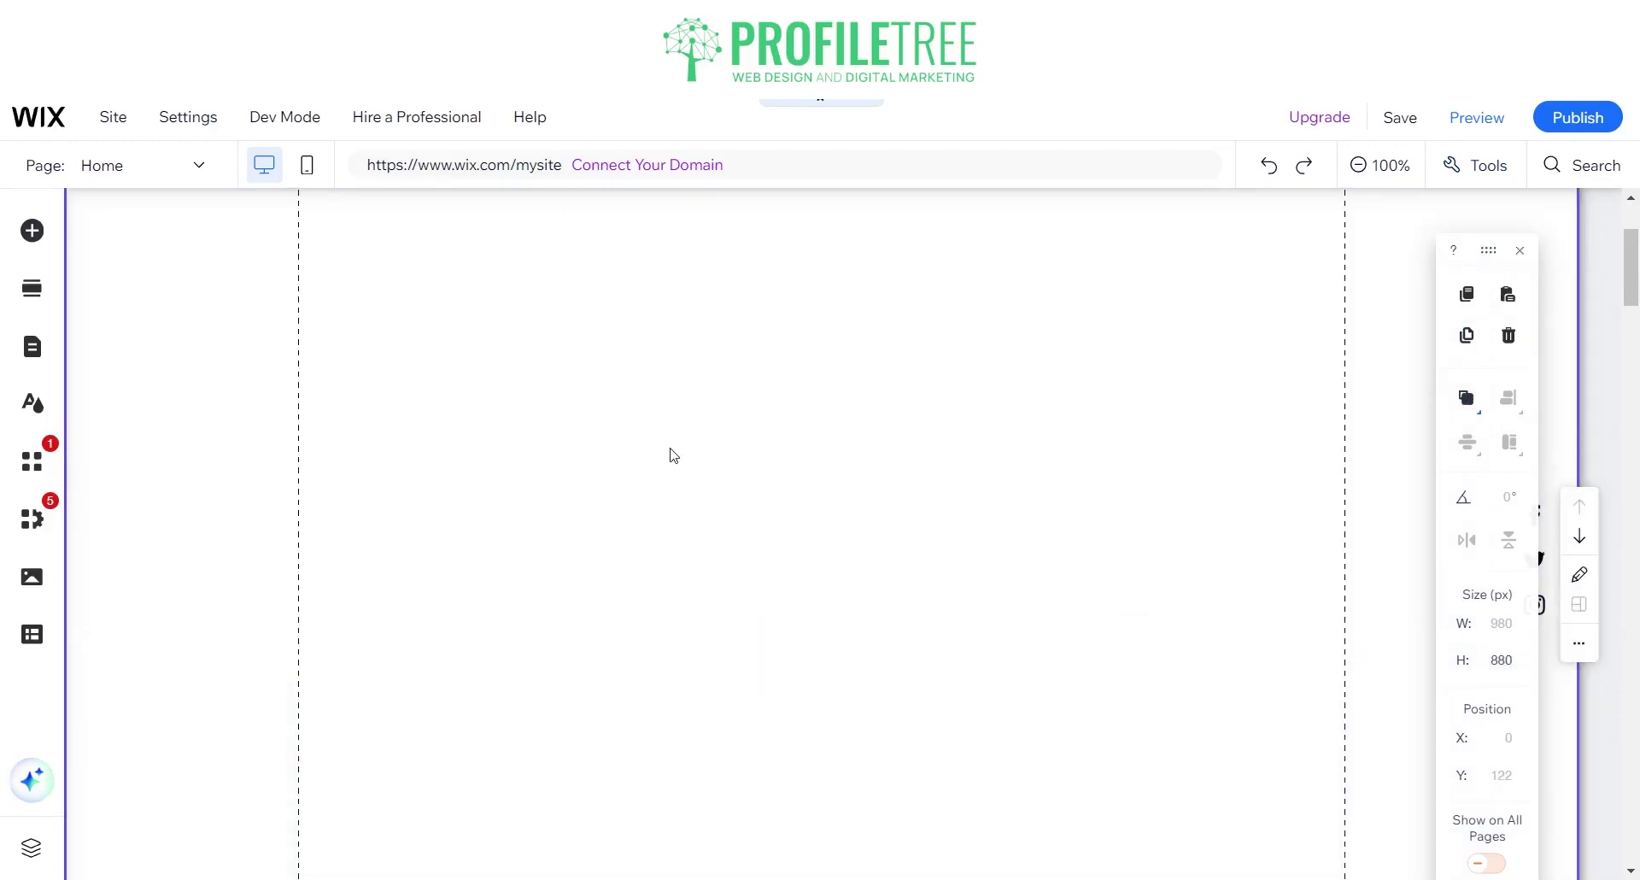
scroll(670, 479, "down", 2)
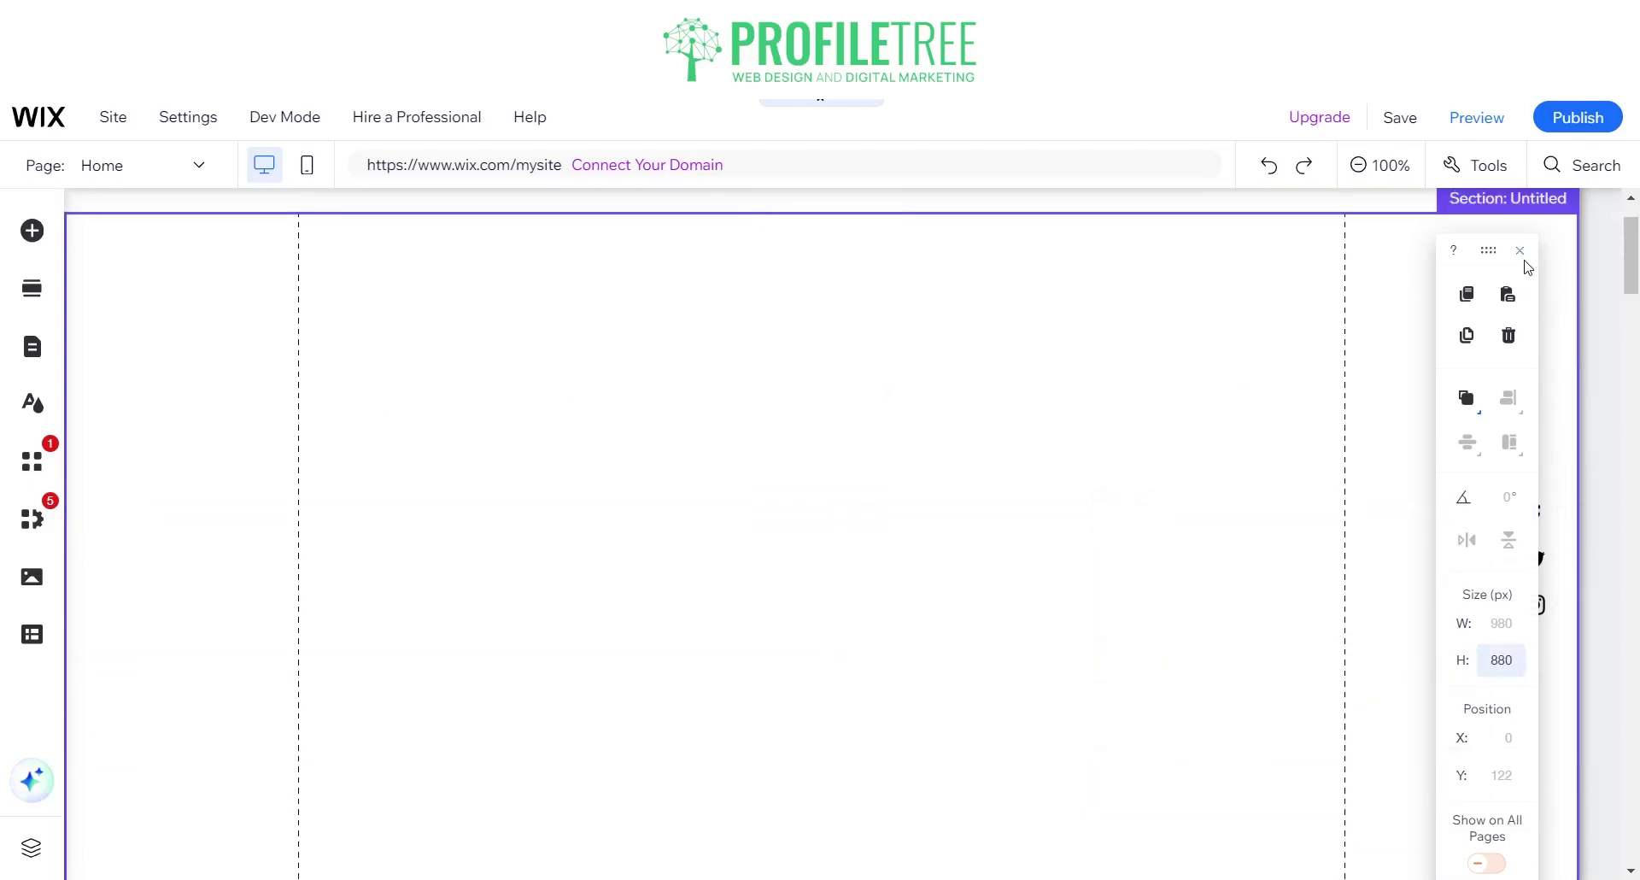
left_click(1519, 249)
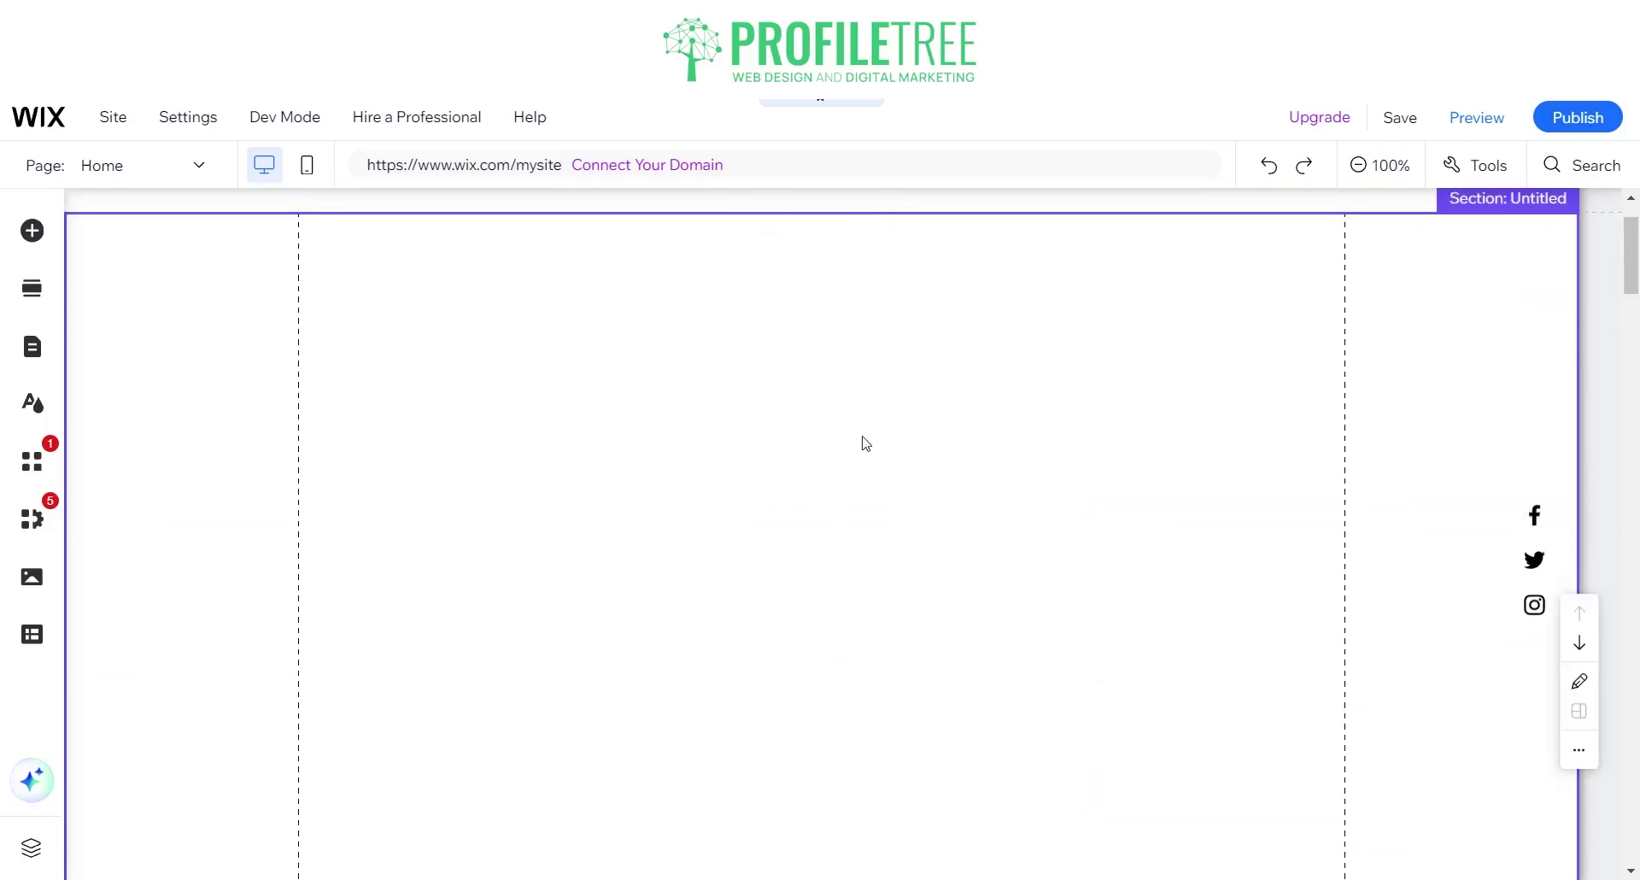
Add a plain white Classic strip to the blank section above Intro
scroll(653, 405, "down", 7)
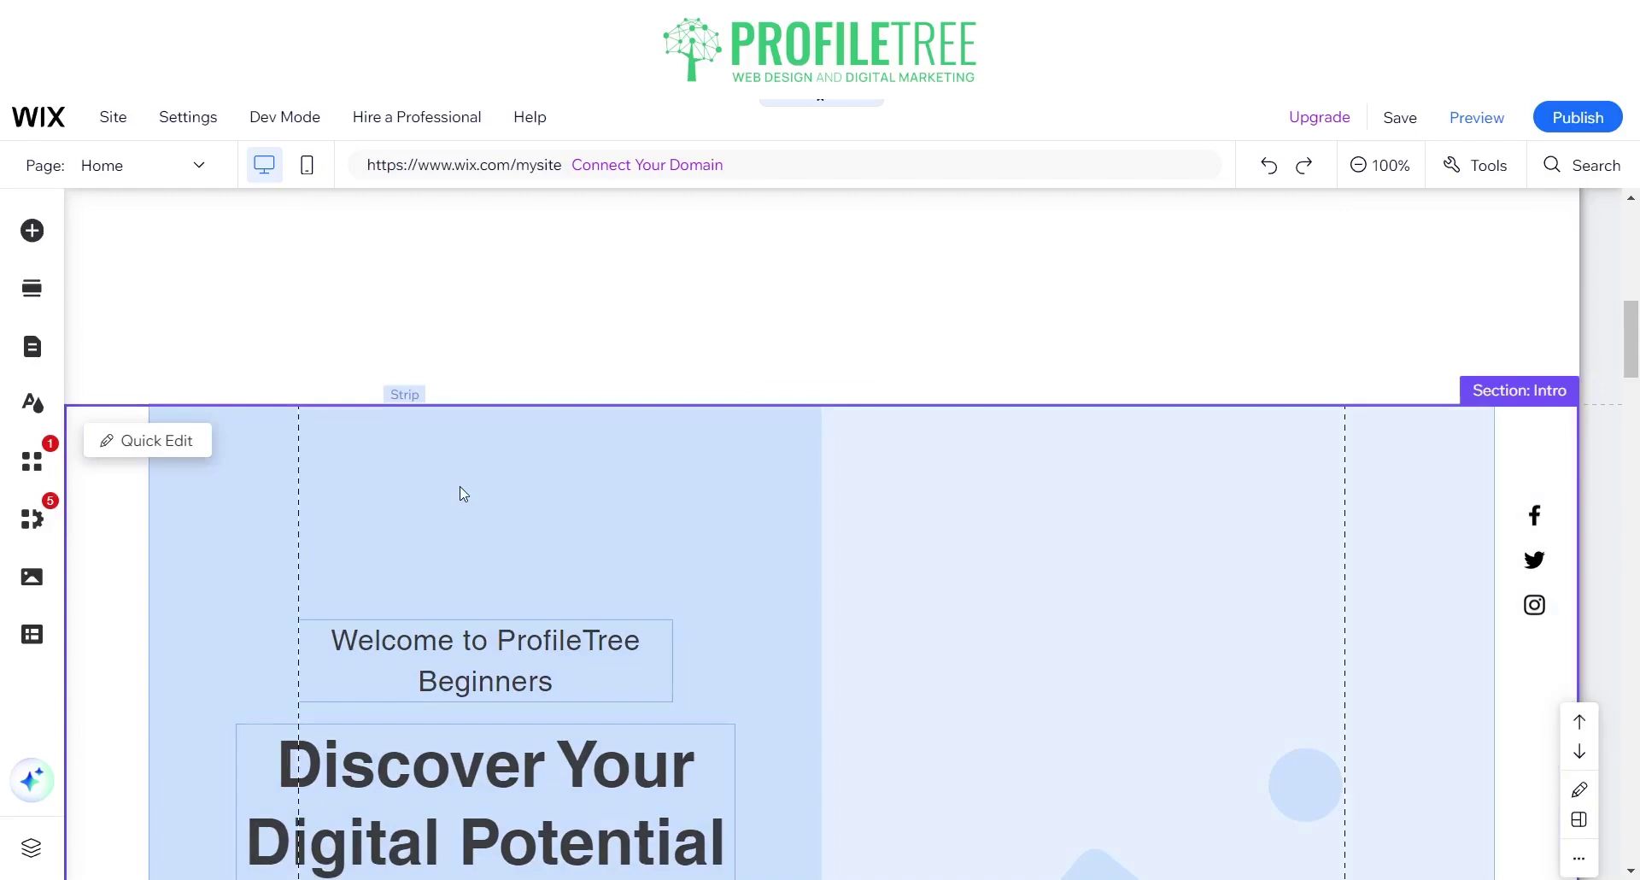
left_click(462, 494)
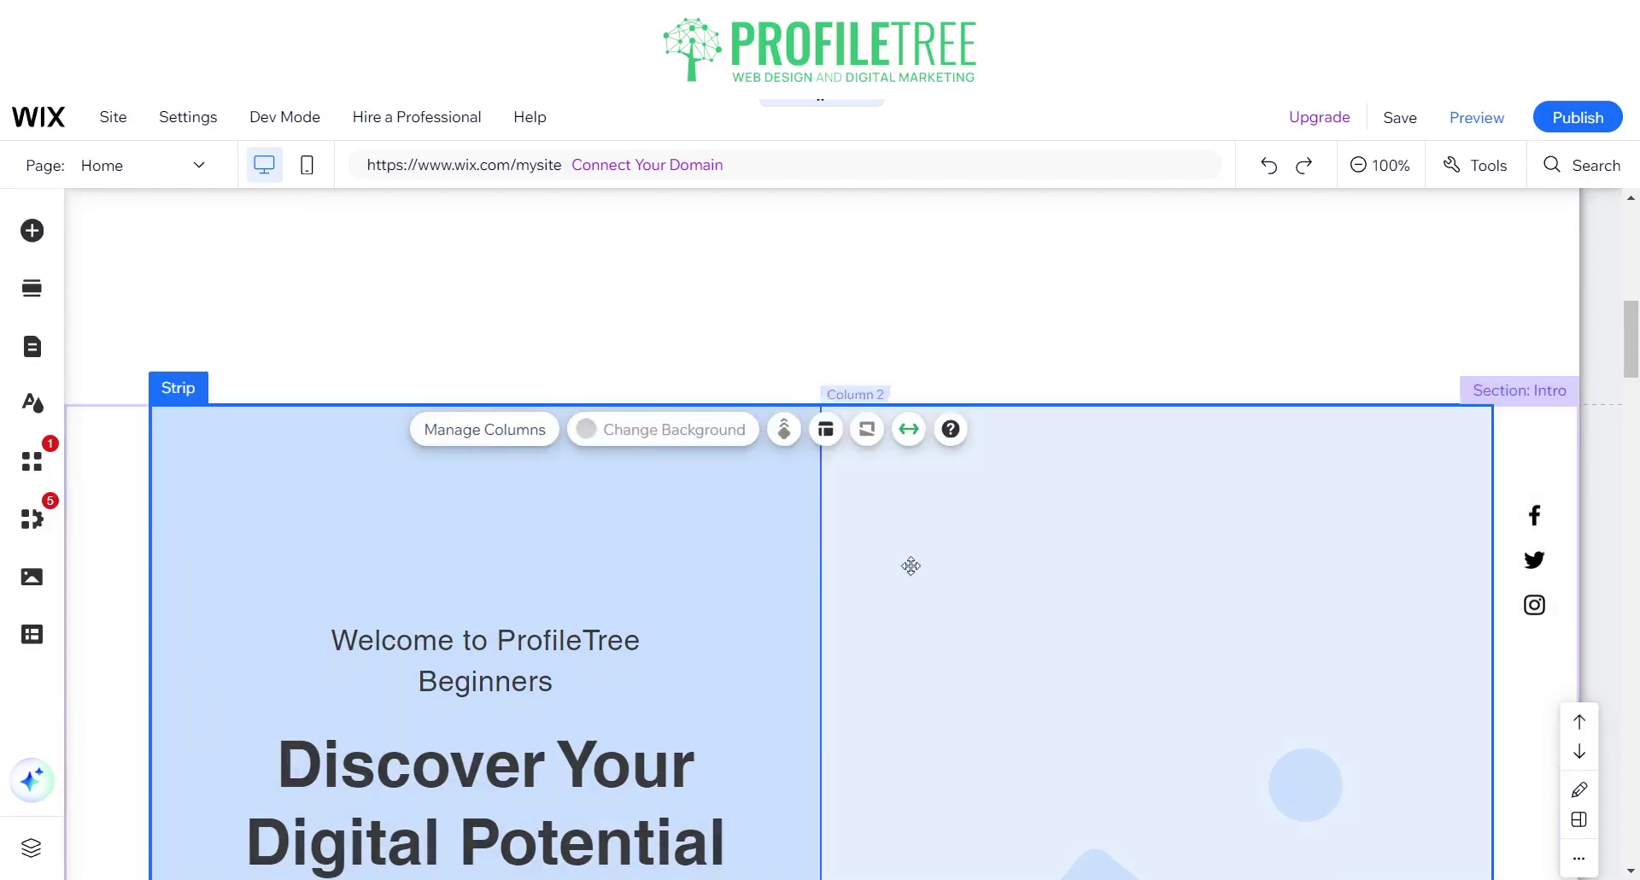
scroll(725, 575, "up", 5)
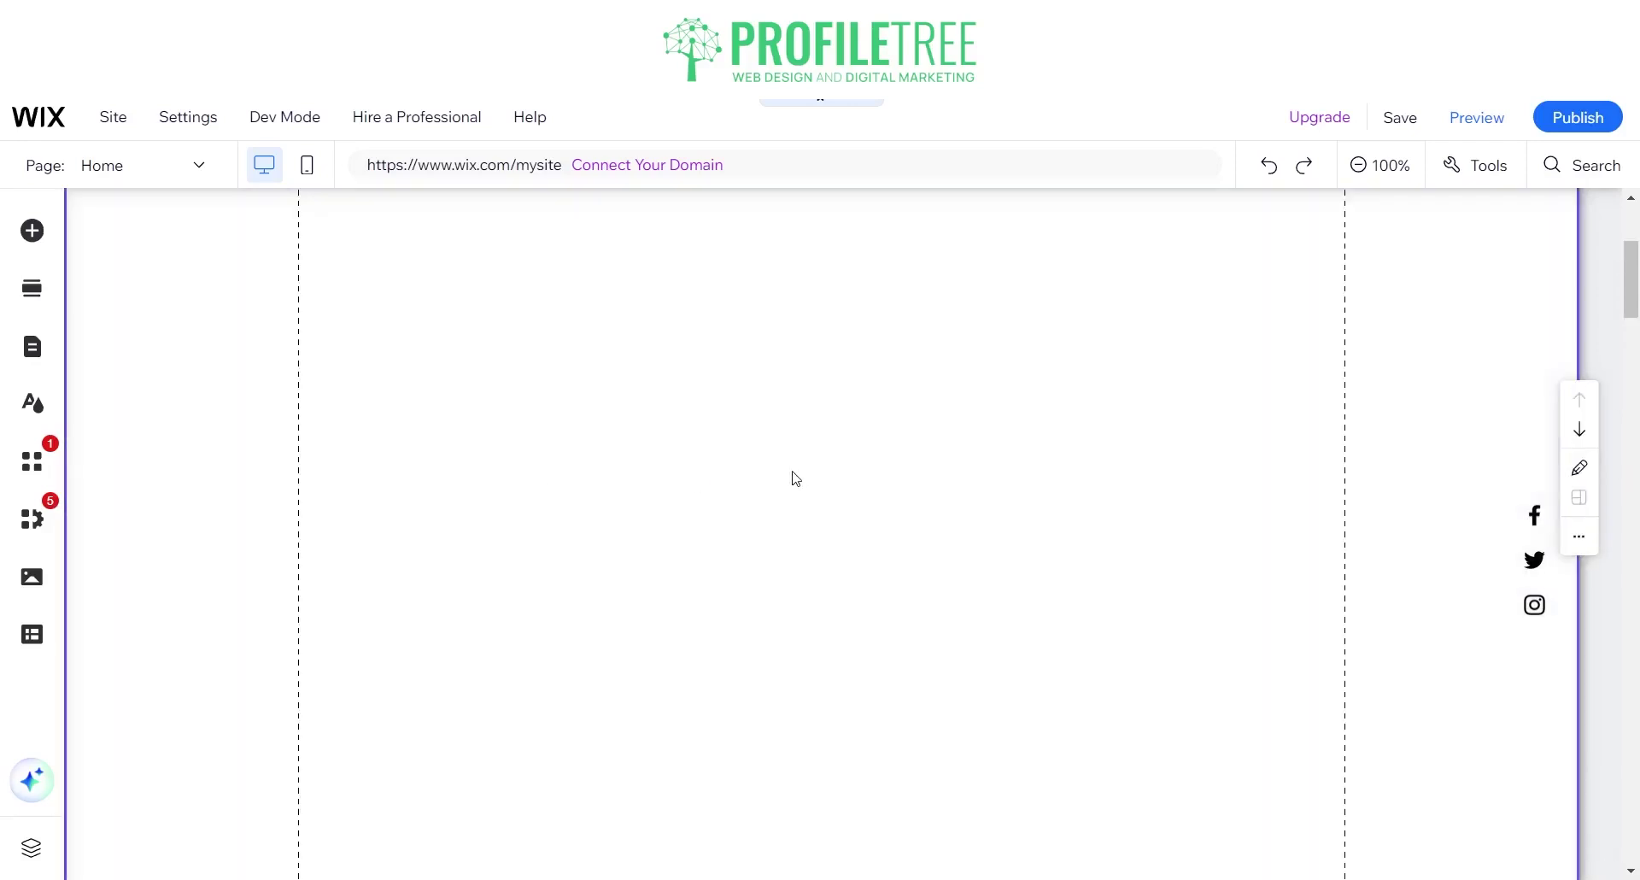
scroll(1283, 445, "up", 2)
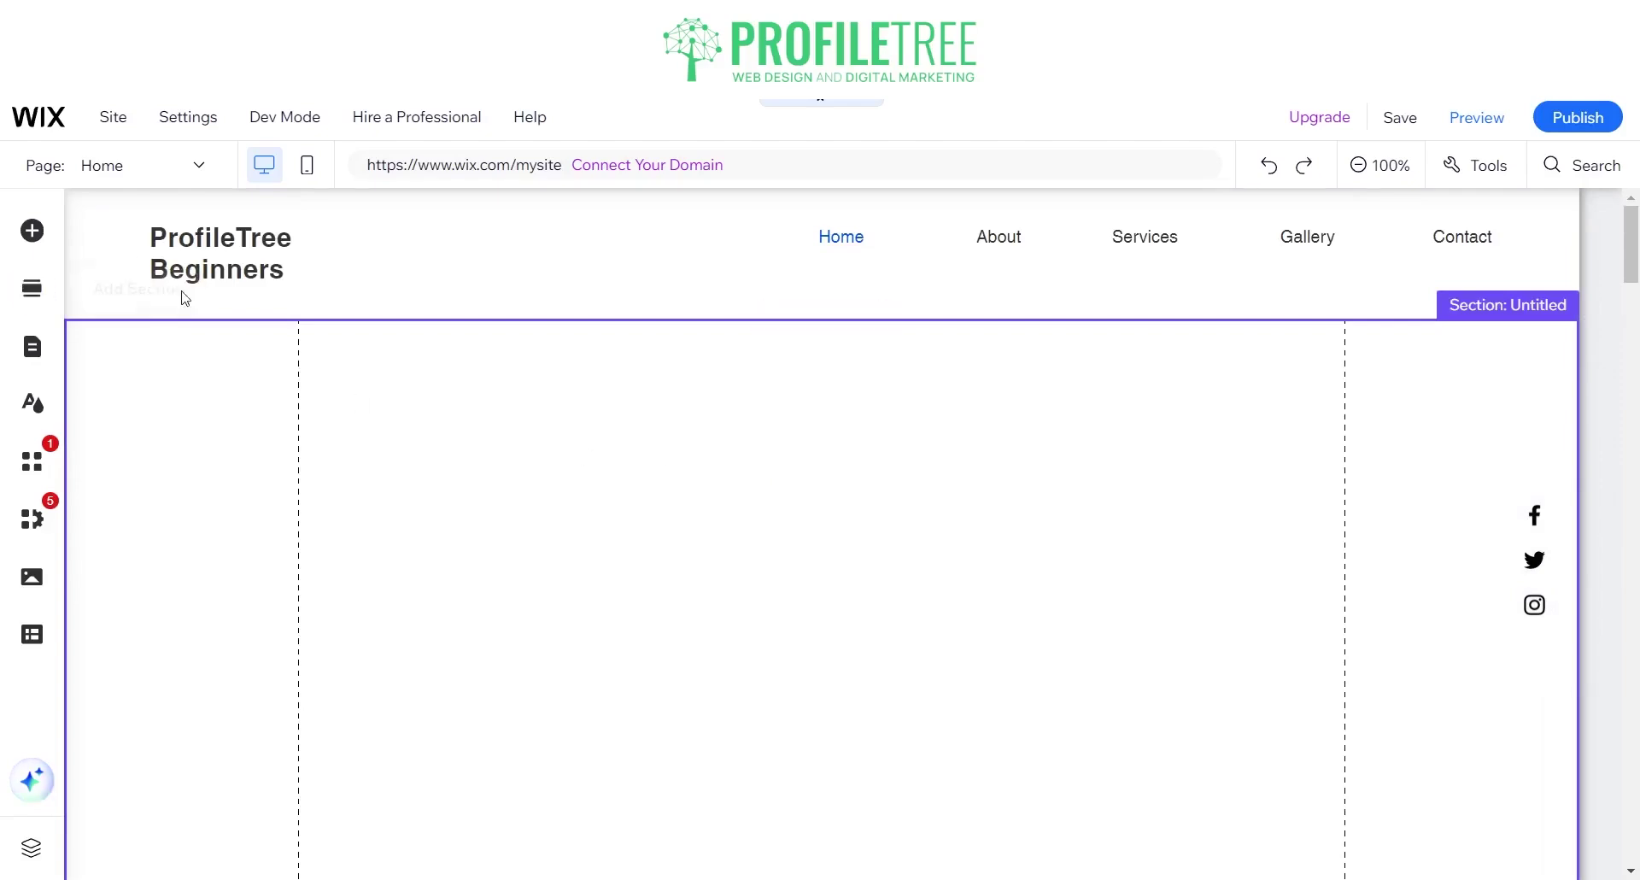
scroll(828, 607, "down", 5)
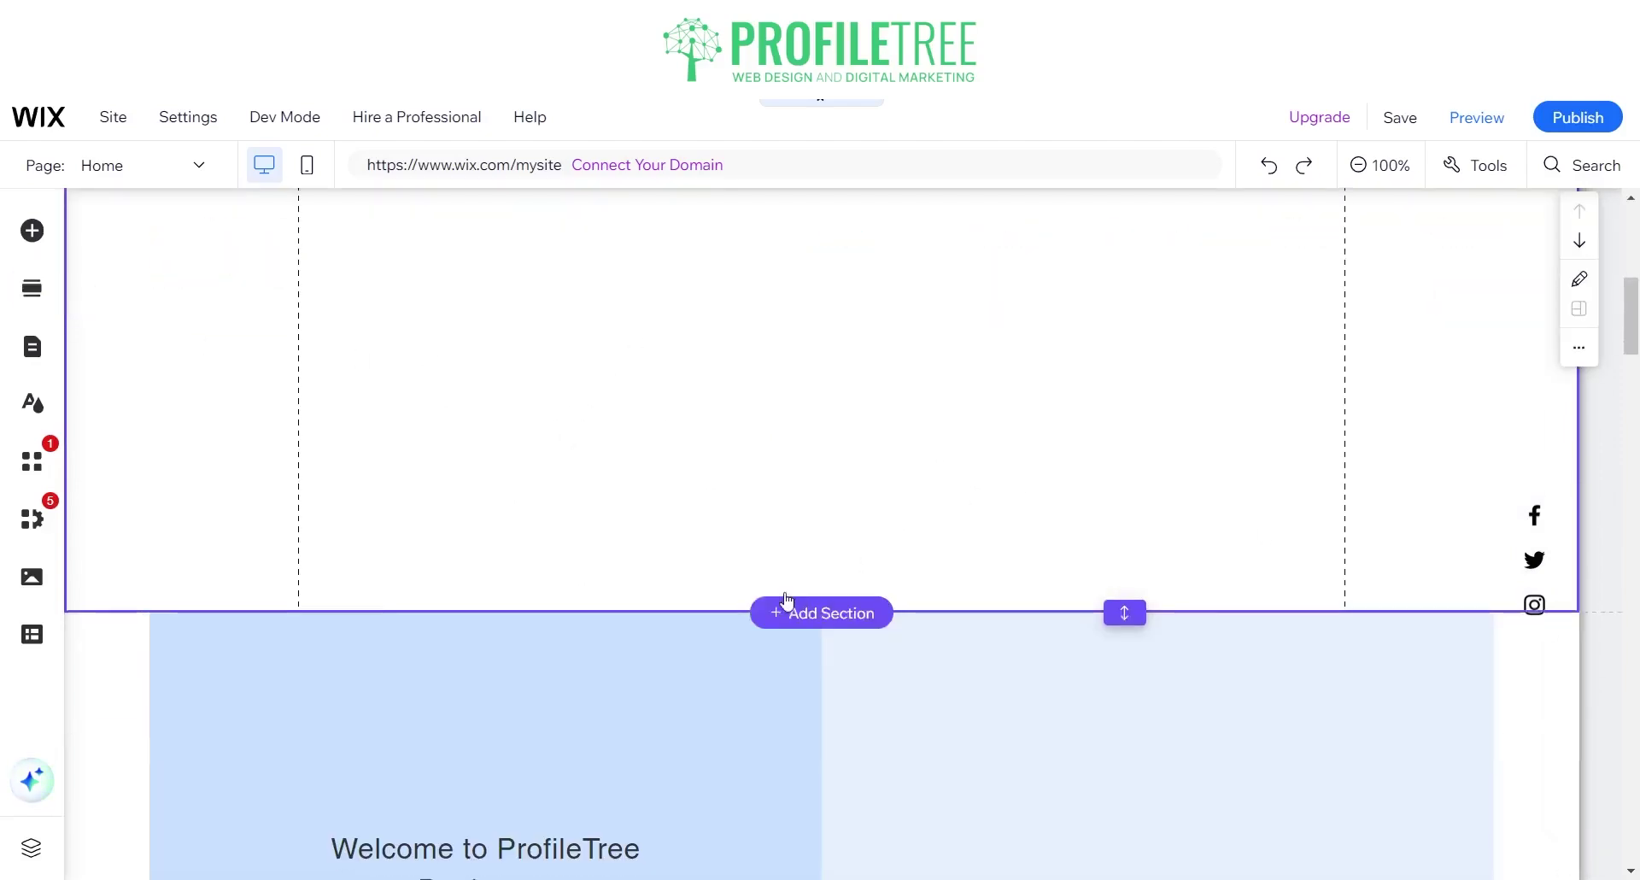
scroll(1084, 411, "up", 4)
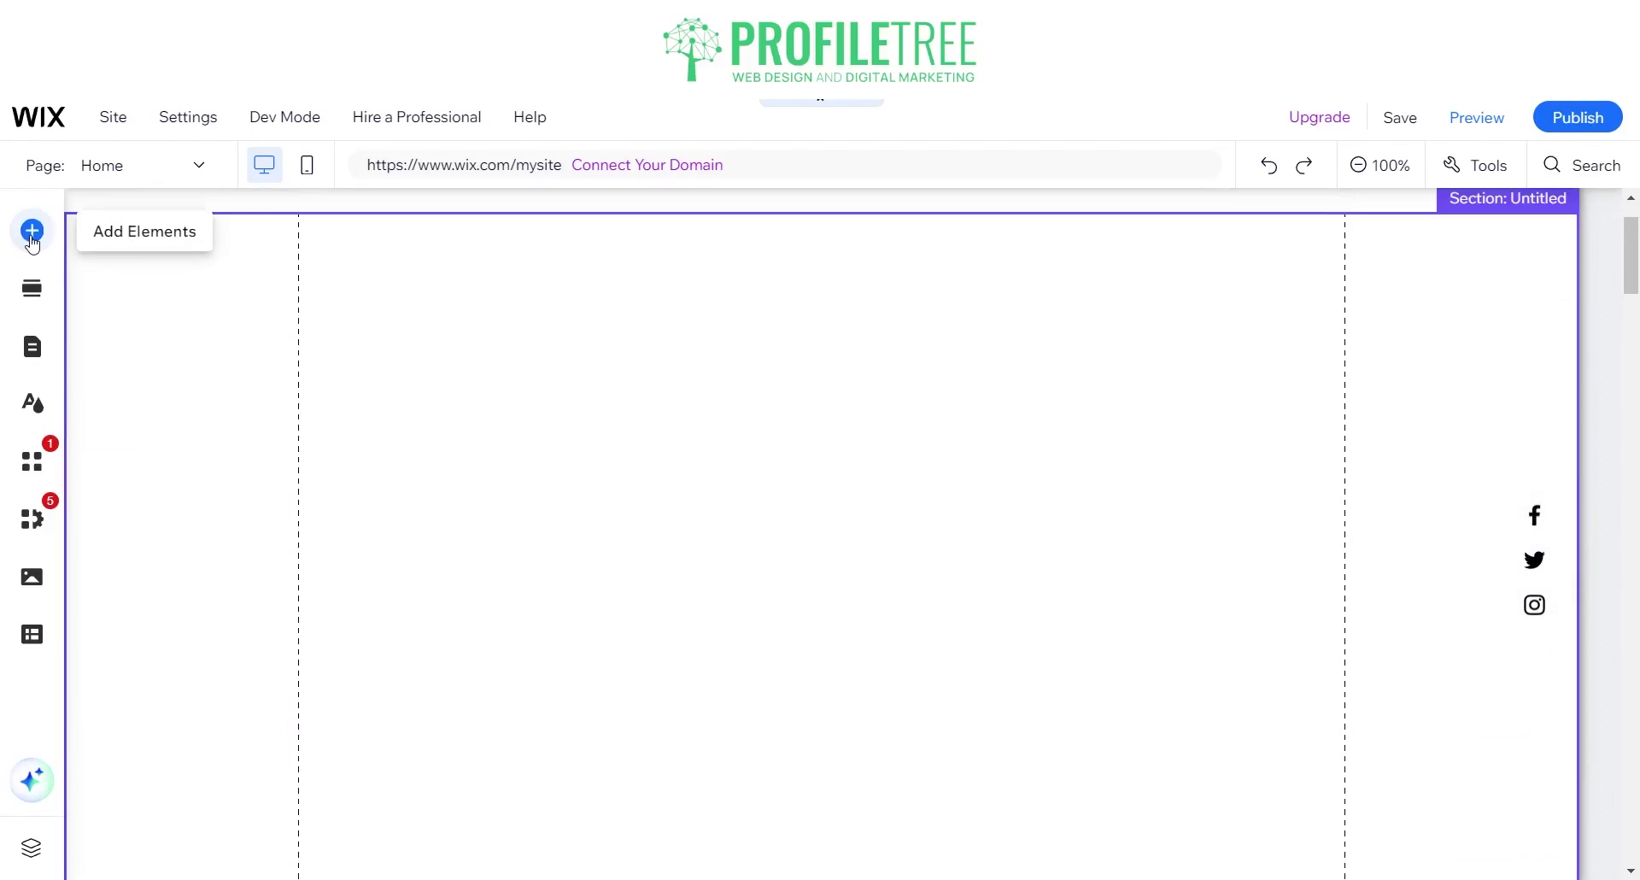
left_click(32, 230)
left_click(114, 326)
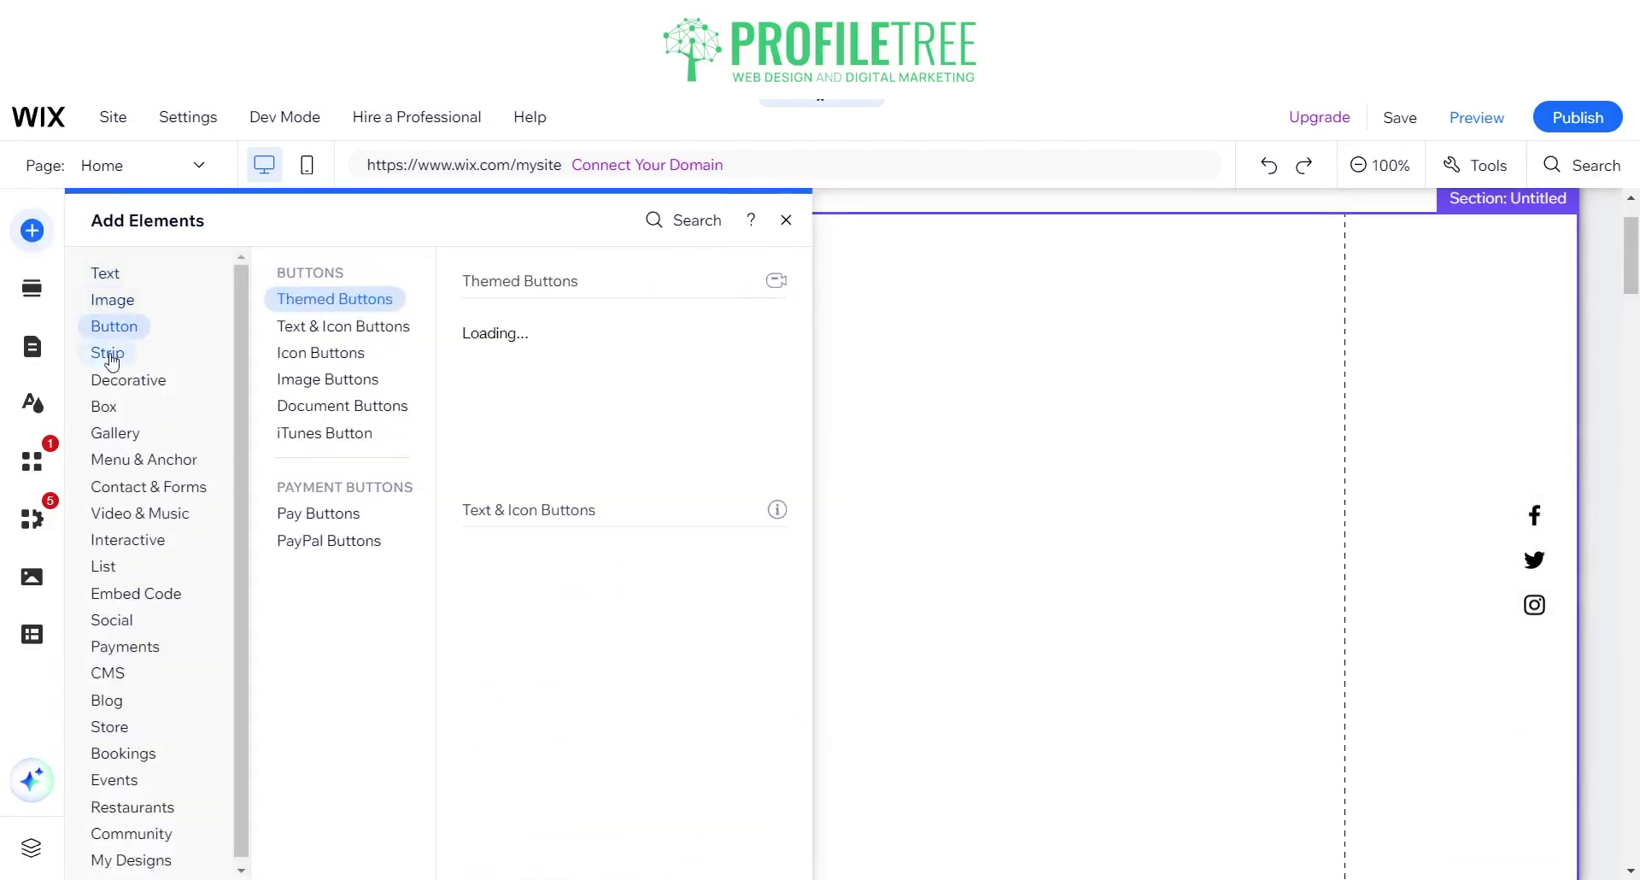
left_click(111, 353)
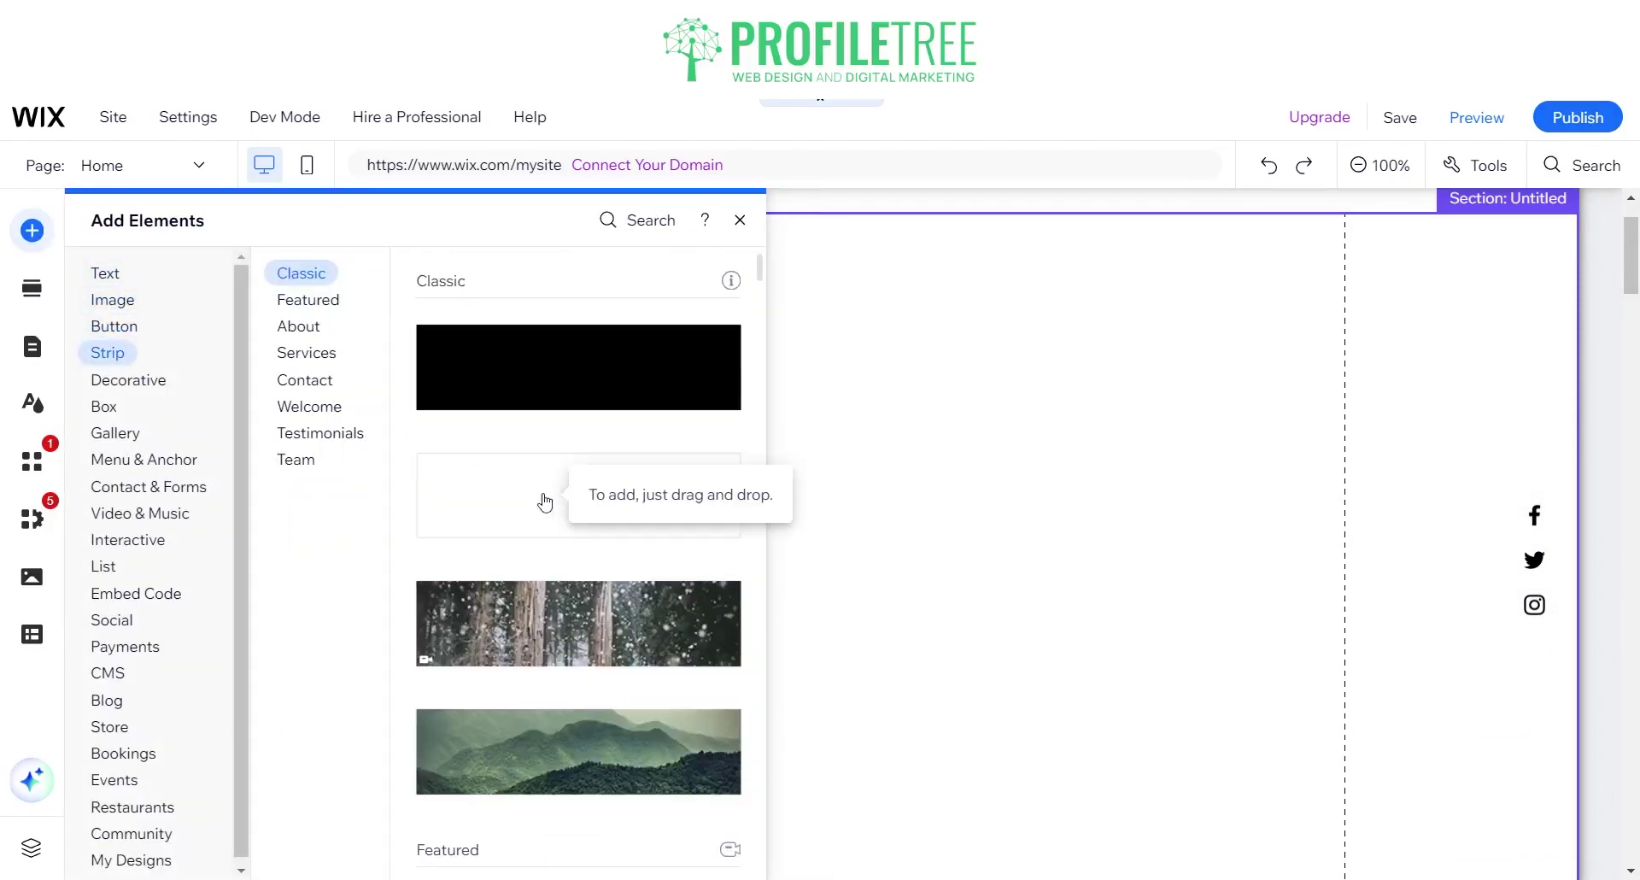
left_click_drag(497, 504, 1049, 435)
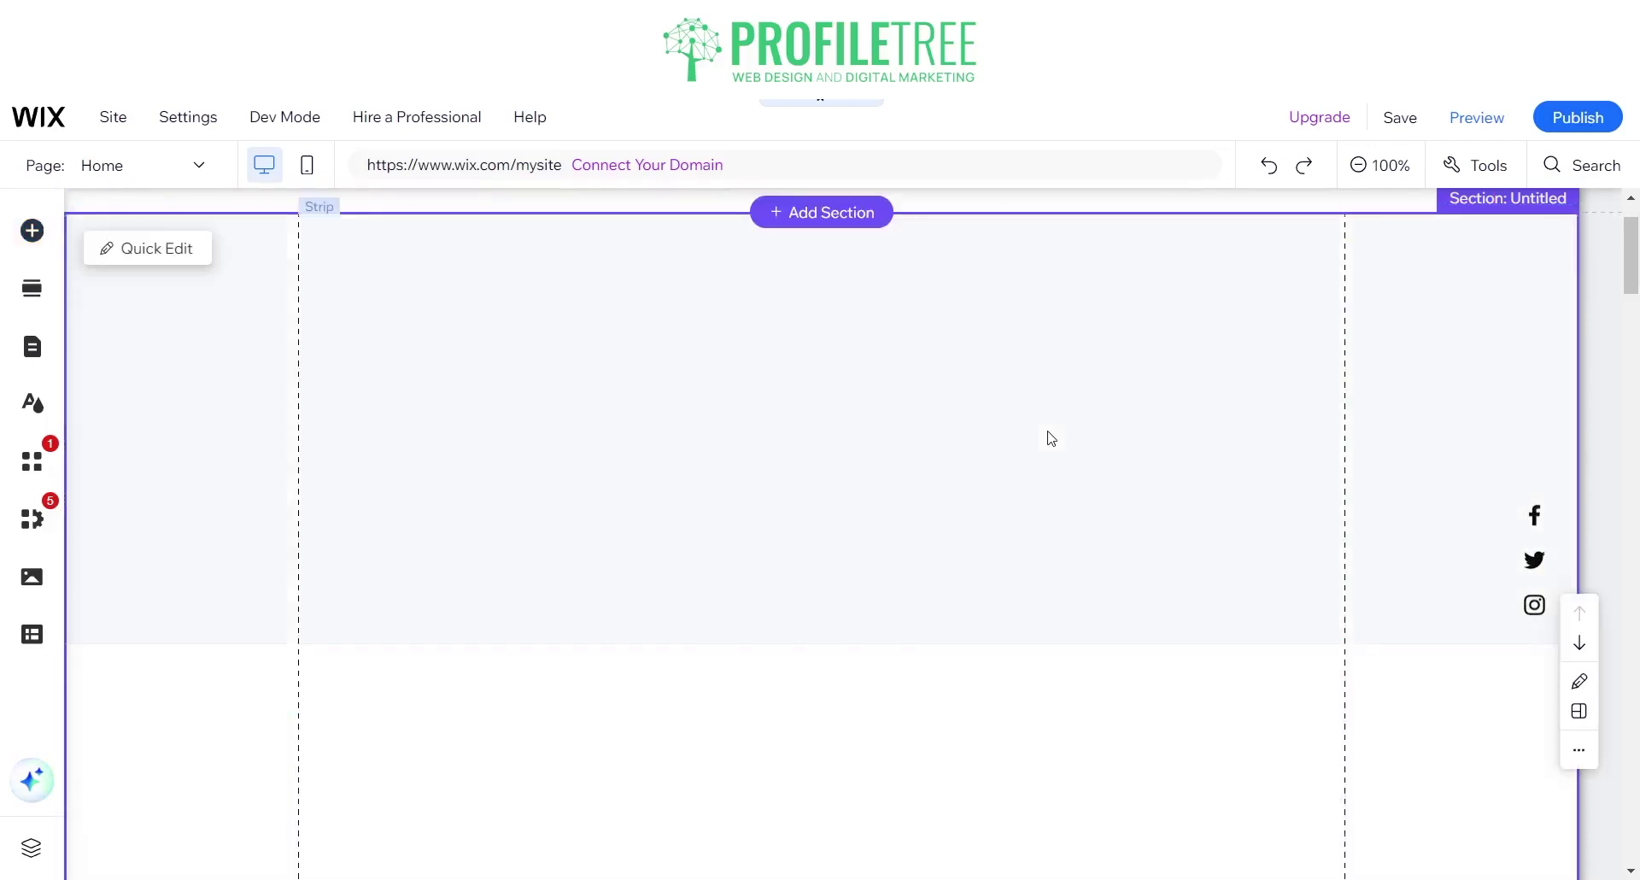
Enable the Toolbar and set the new strip's height to 880 px
left_click(1472, 171)
left_click(1465, 237)
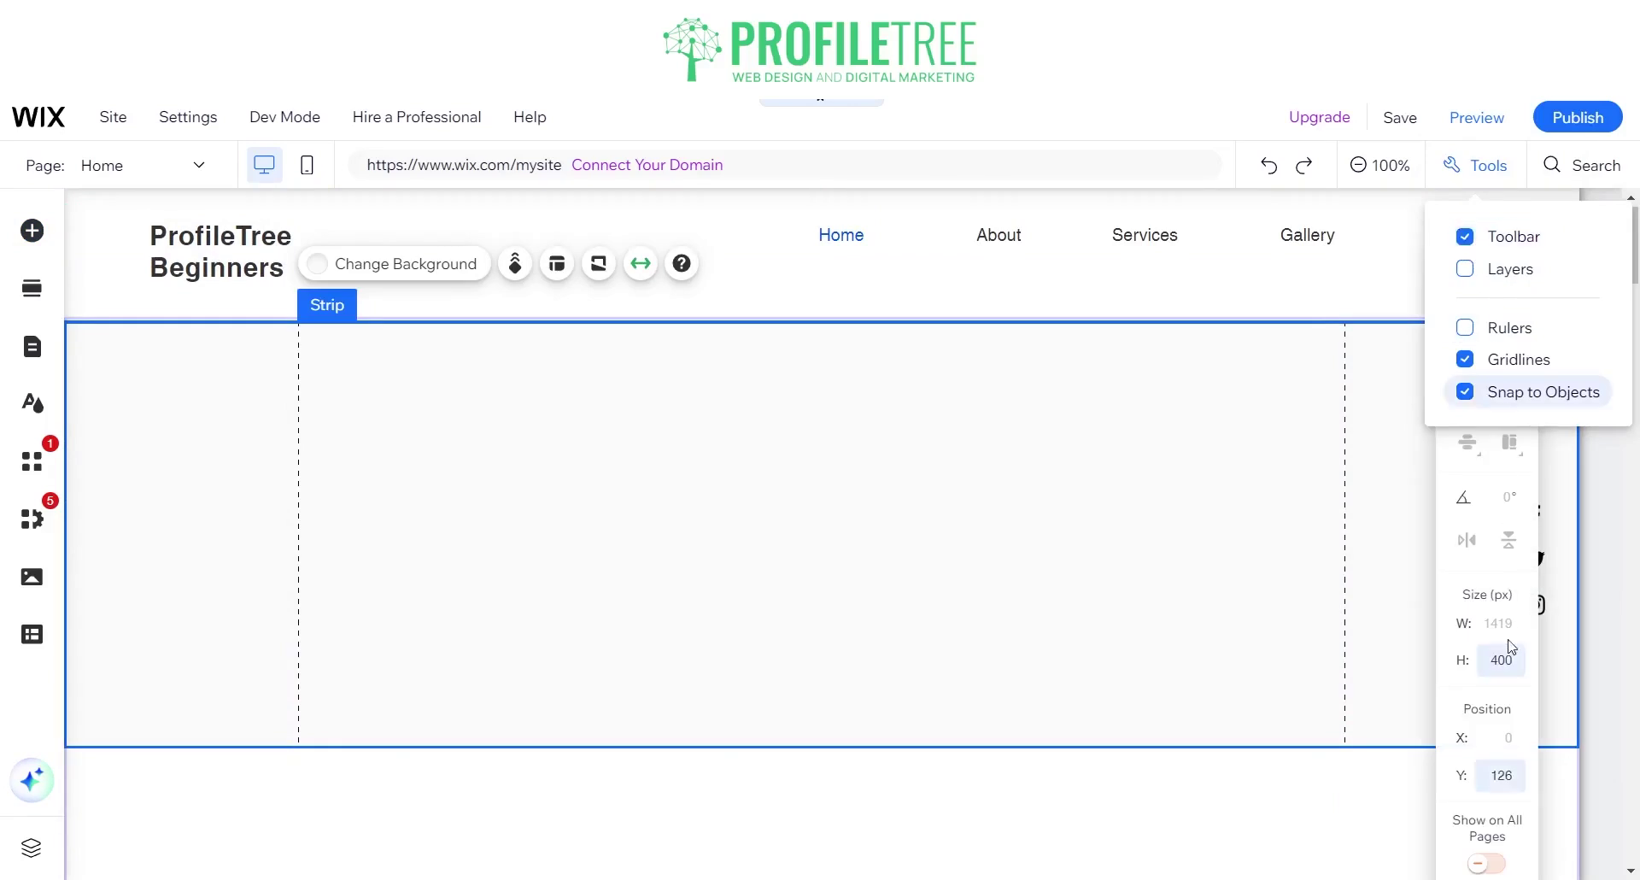
left_click(1506, 665)
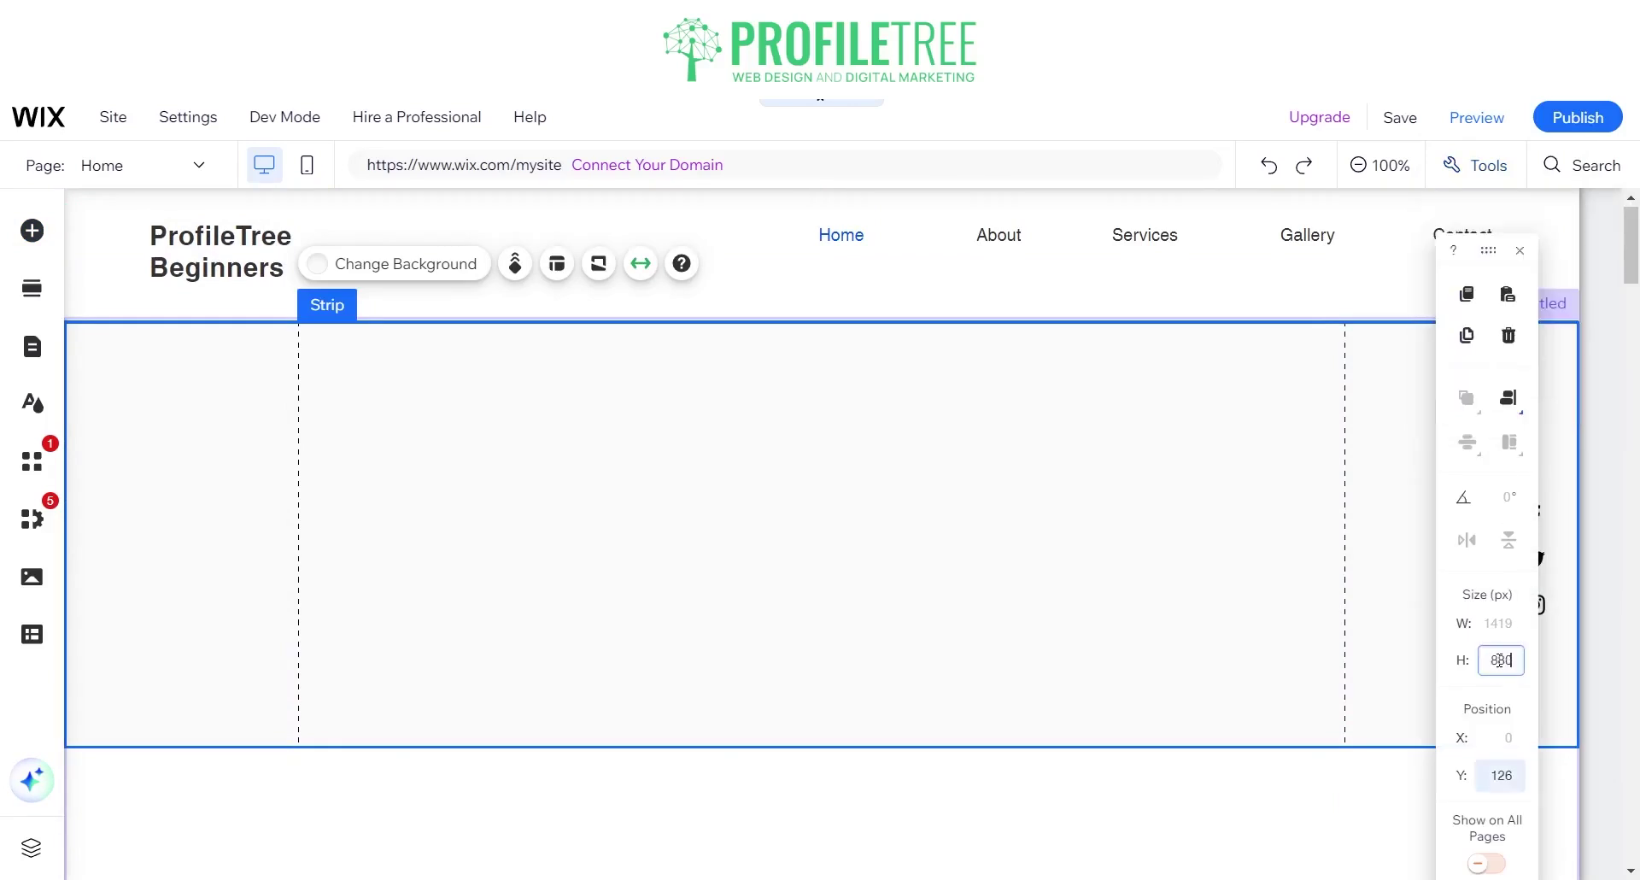
key("Return")
scroll(534, 455, "down", 4)
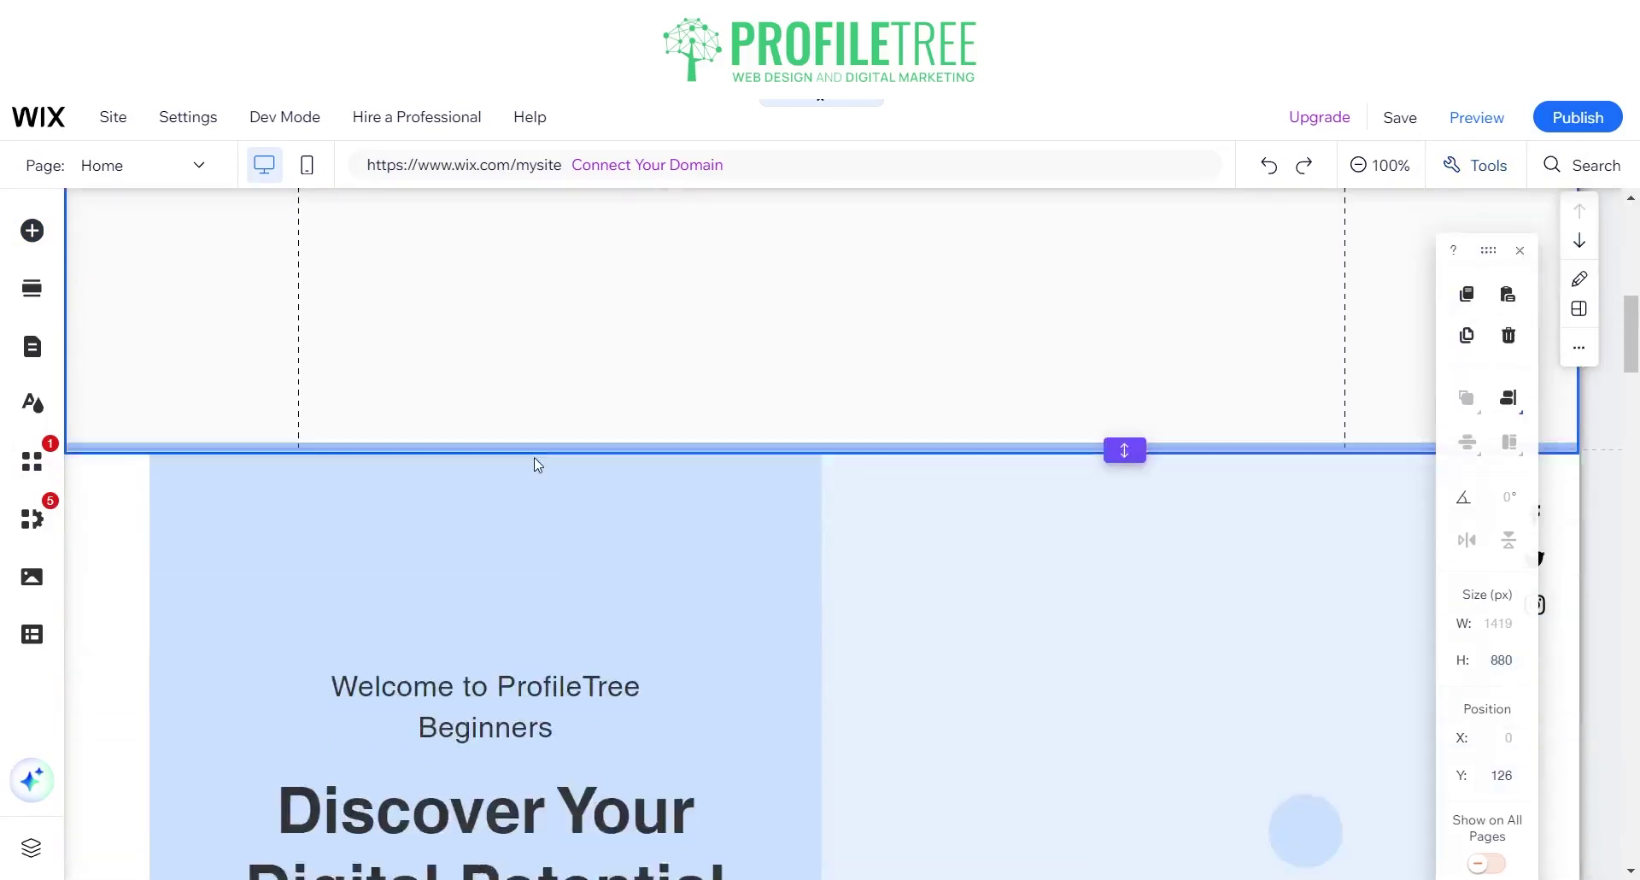
Select the Intro section's two-column strip and check its stretch margins
scroll(535, 464, "down", 2)
left_click(158, 419)
scroll(738, 453, "up", 3)
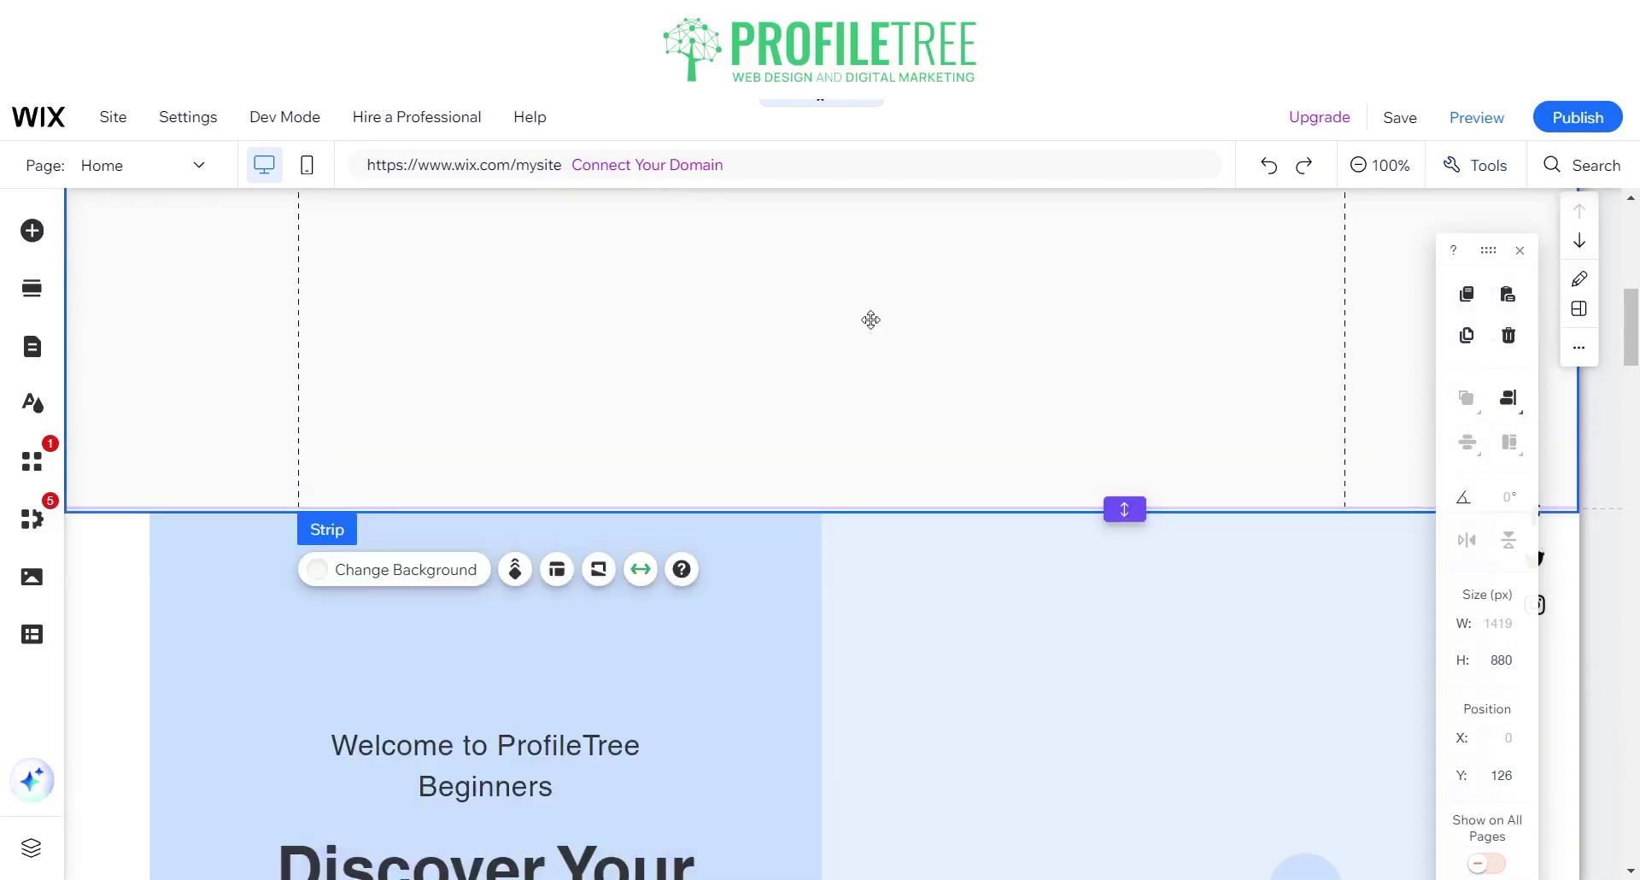
scroll(670, 487, "up", 2)
scroll(103, 612, "down", 3)
left_click(102, 611)
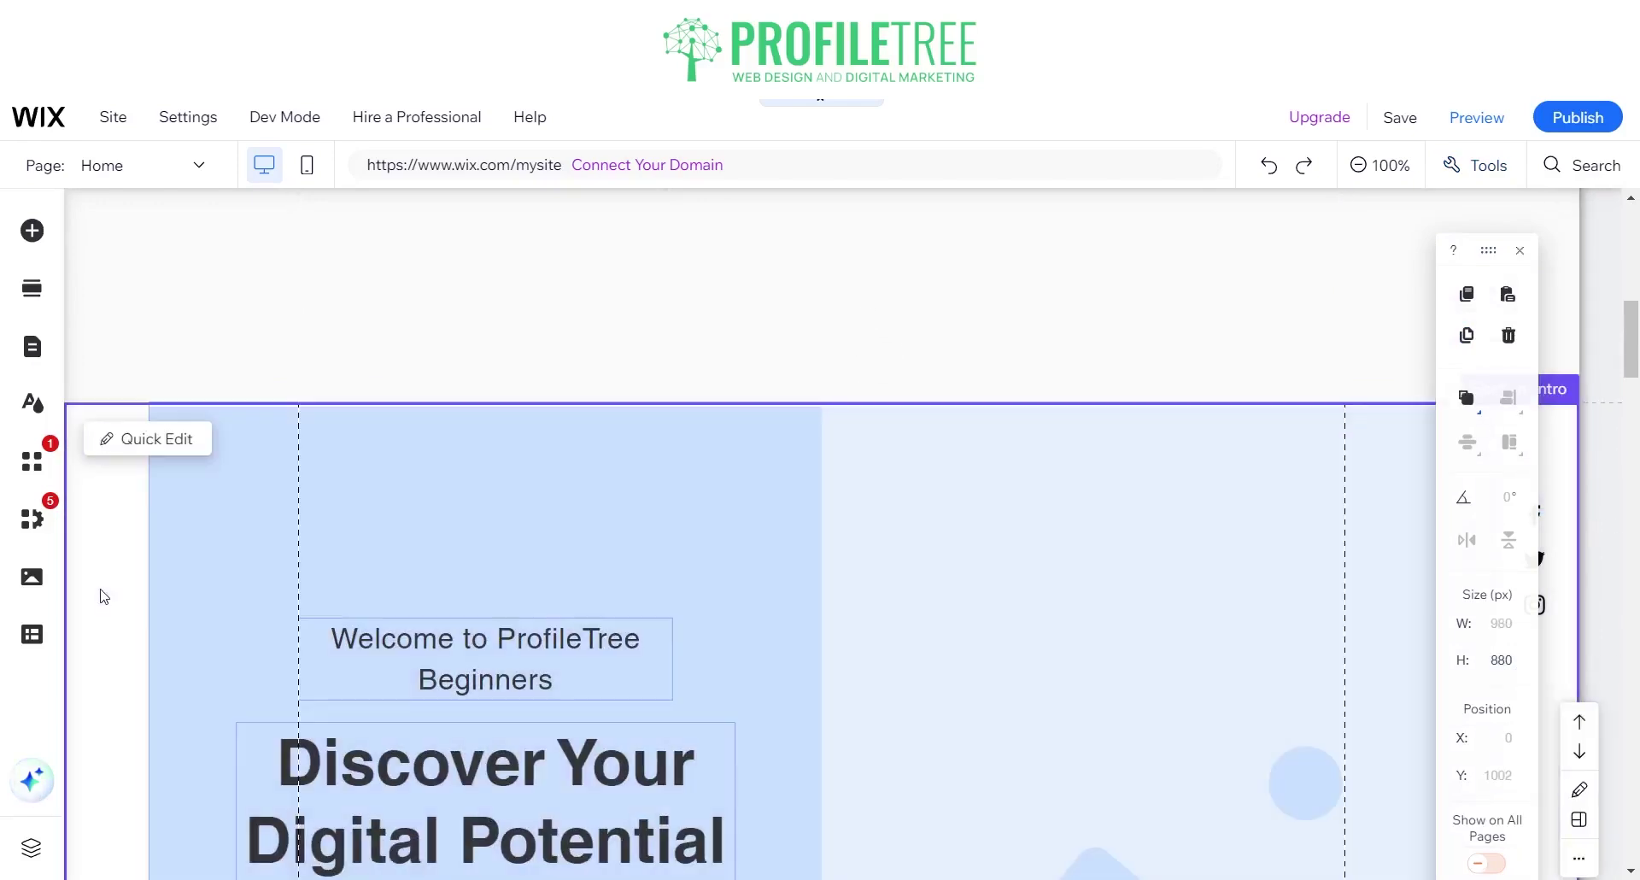
left_click(152, 536)
left_click(228, 561)
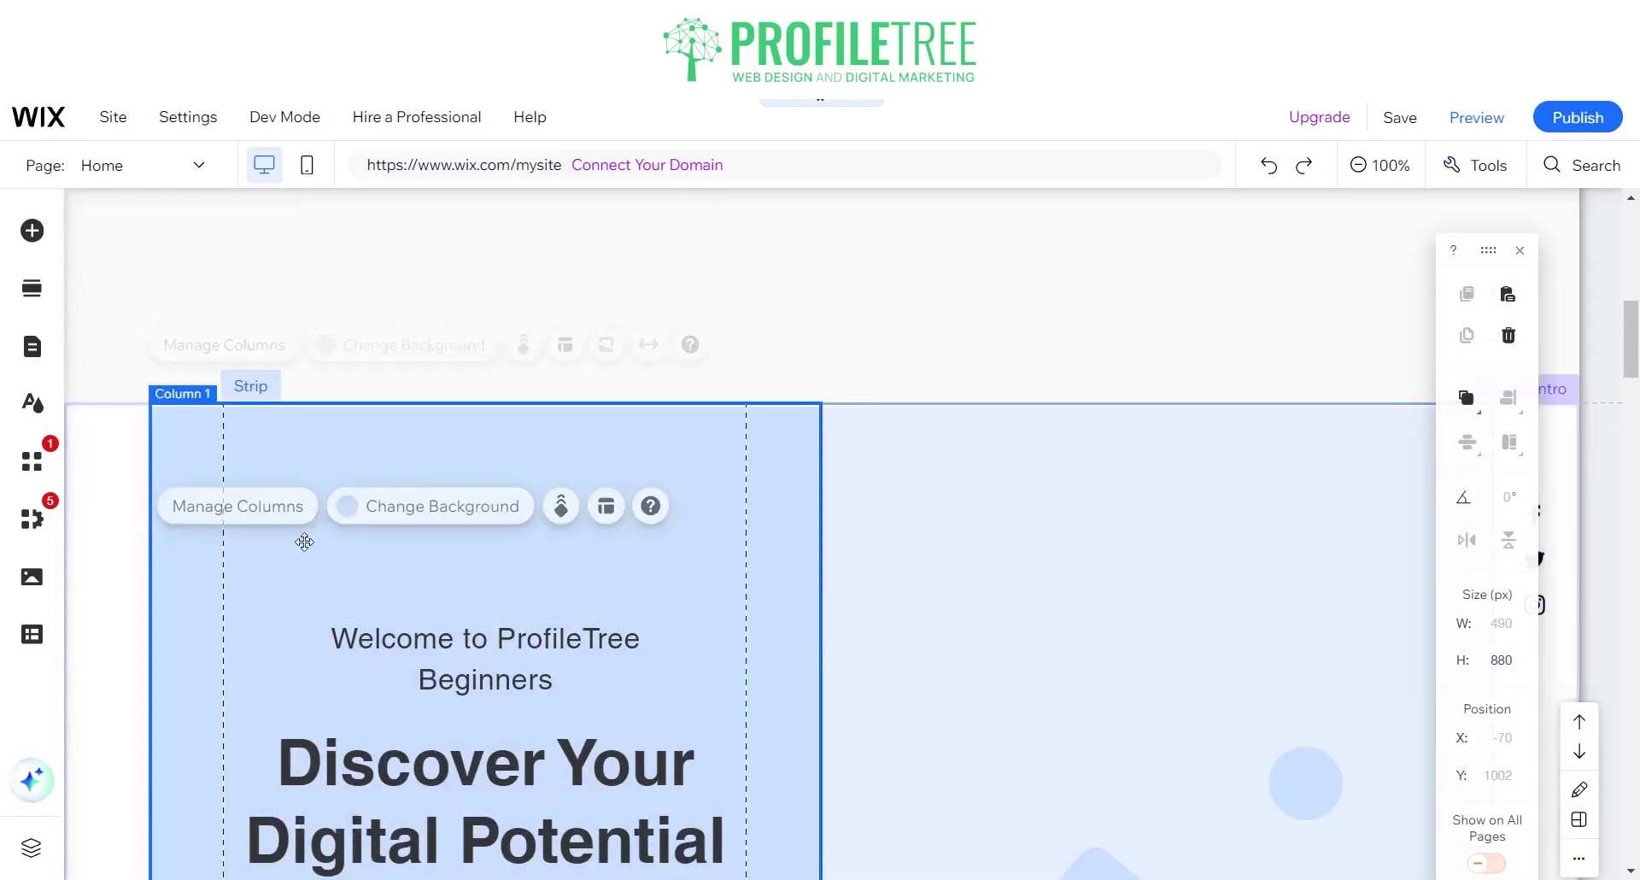
left_click(110, 466)
left_click(257, 515)
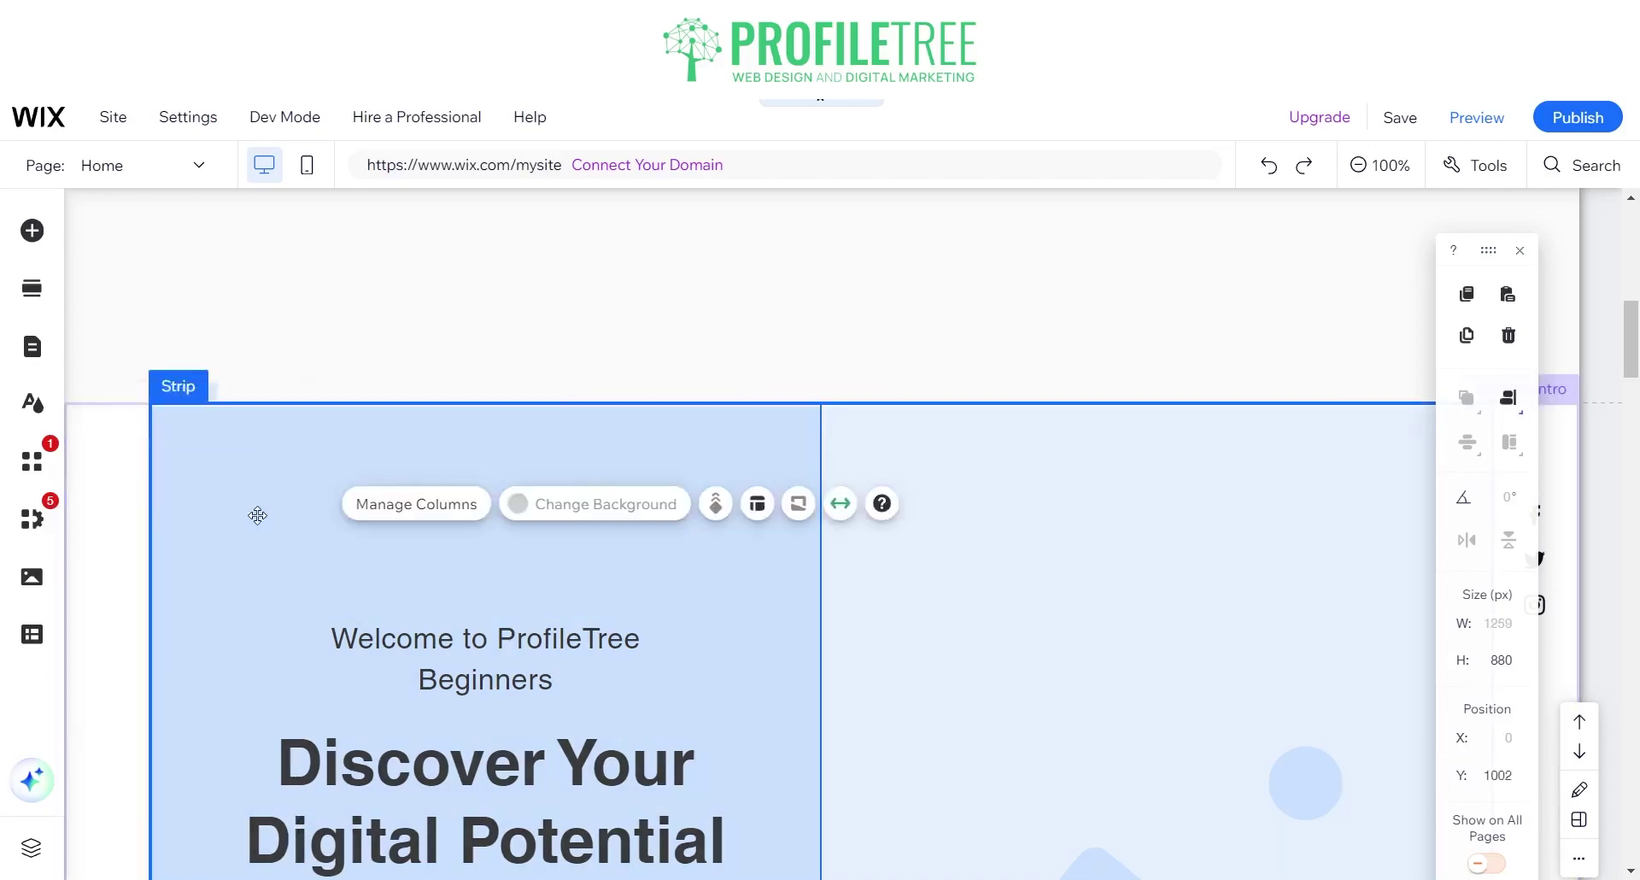
left_click(842, 505)
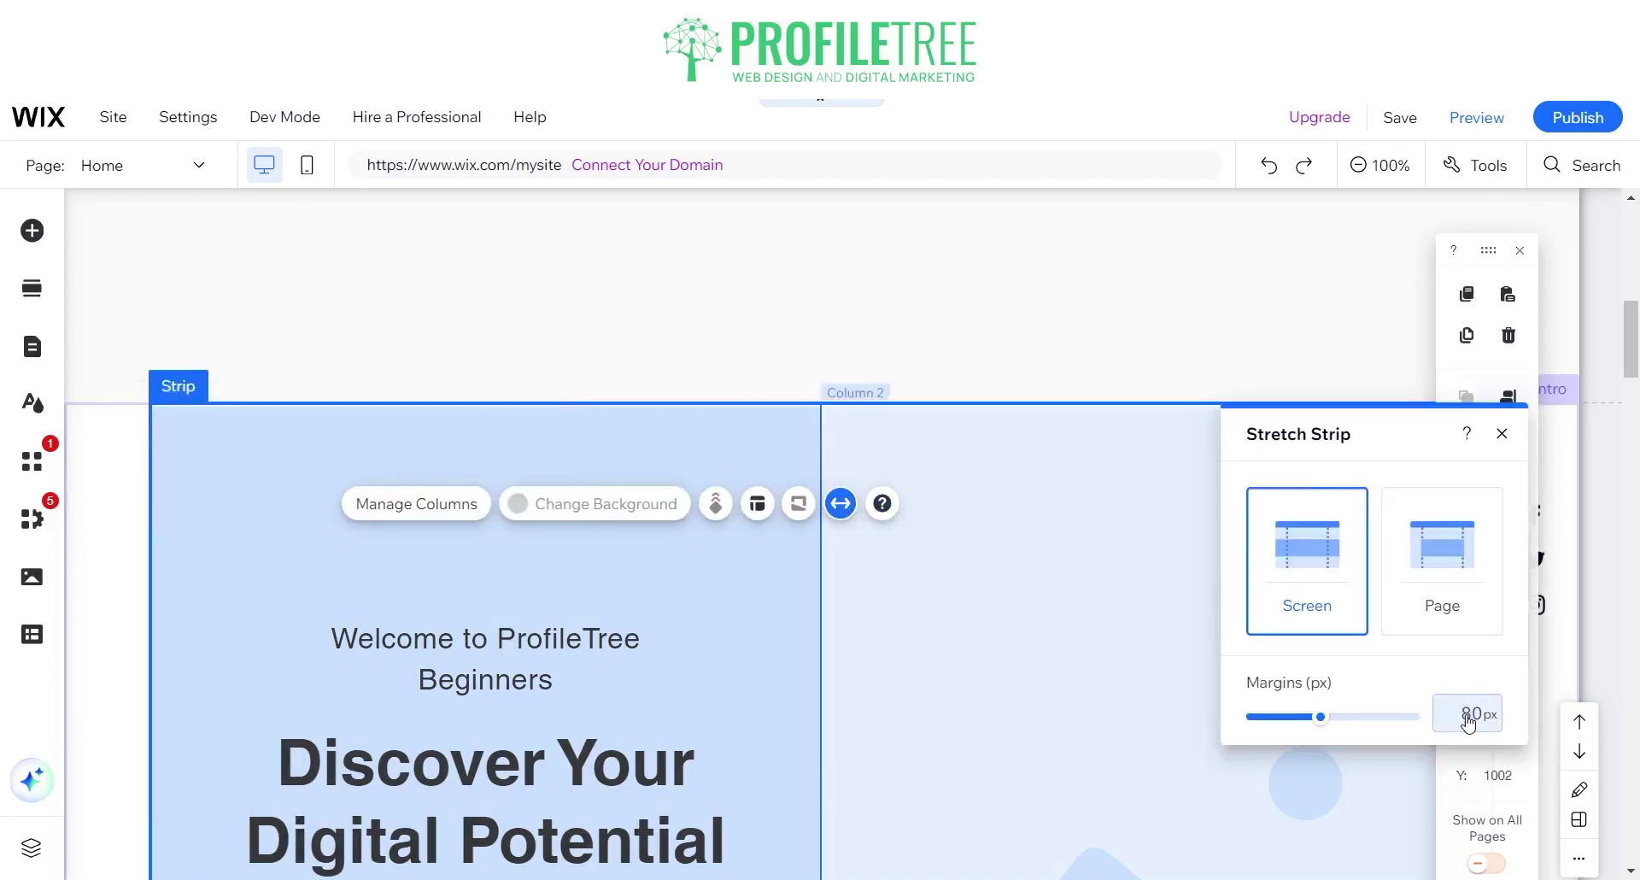
left_click(1501, 440)
Set the new strip's stretch margins to 80 px and close the Toolbar
left_click(762, 315)
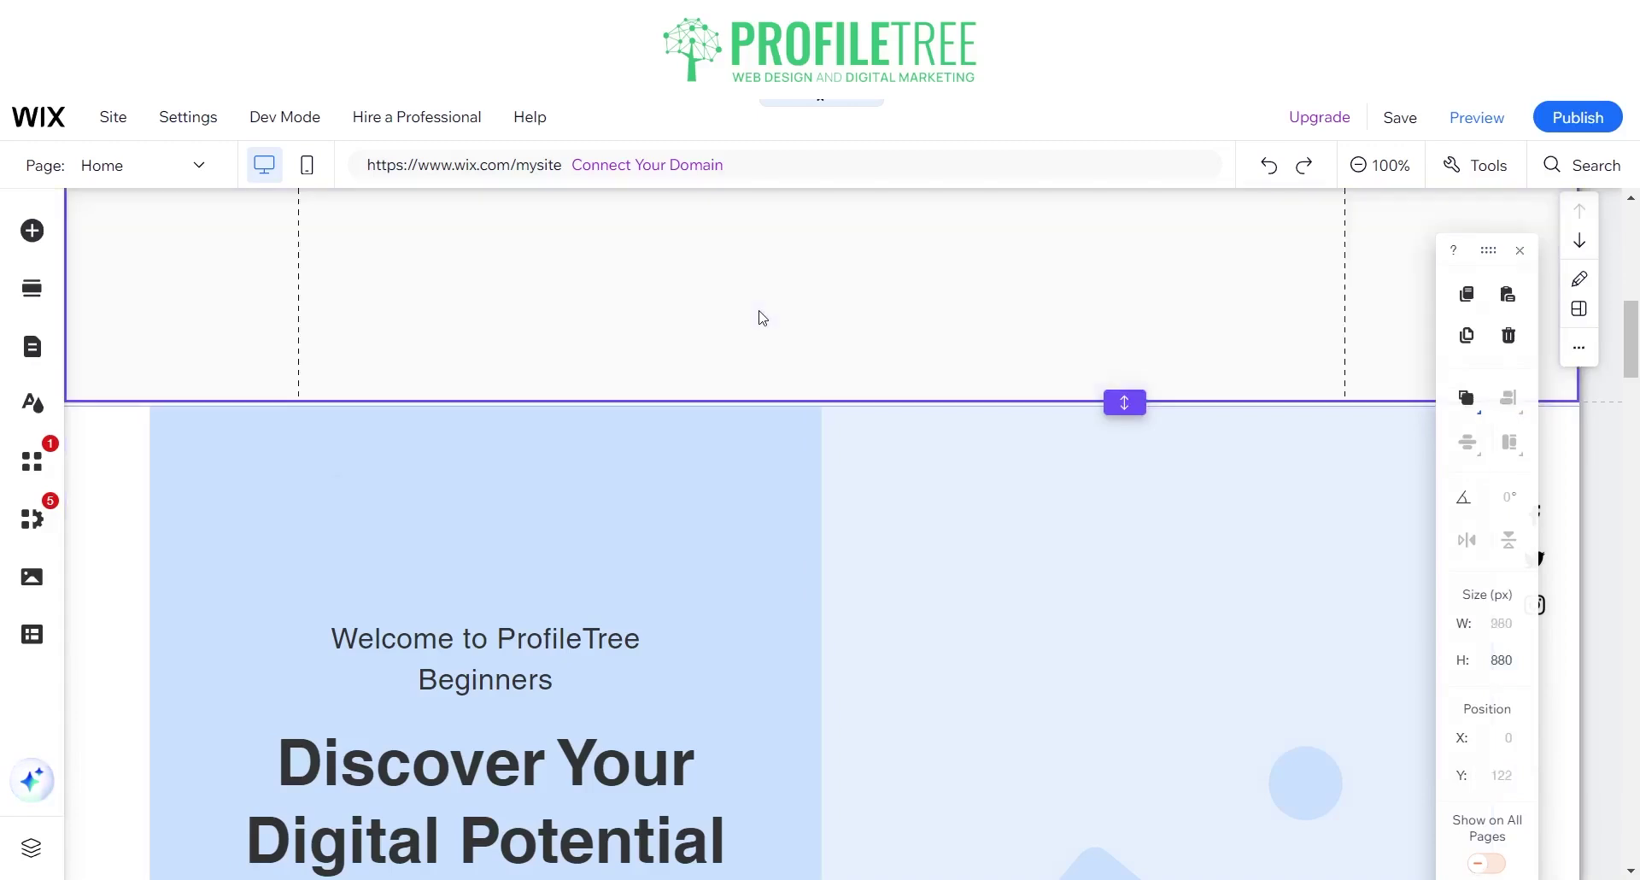
scroll(696, 318, "up", 5)
scroll(754, 384, "up", 2)
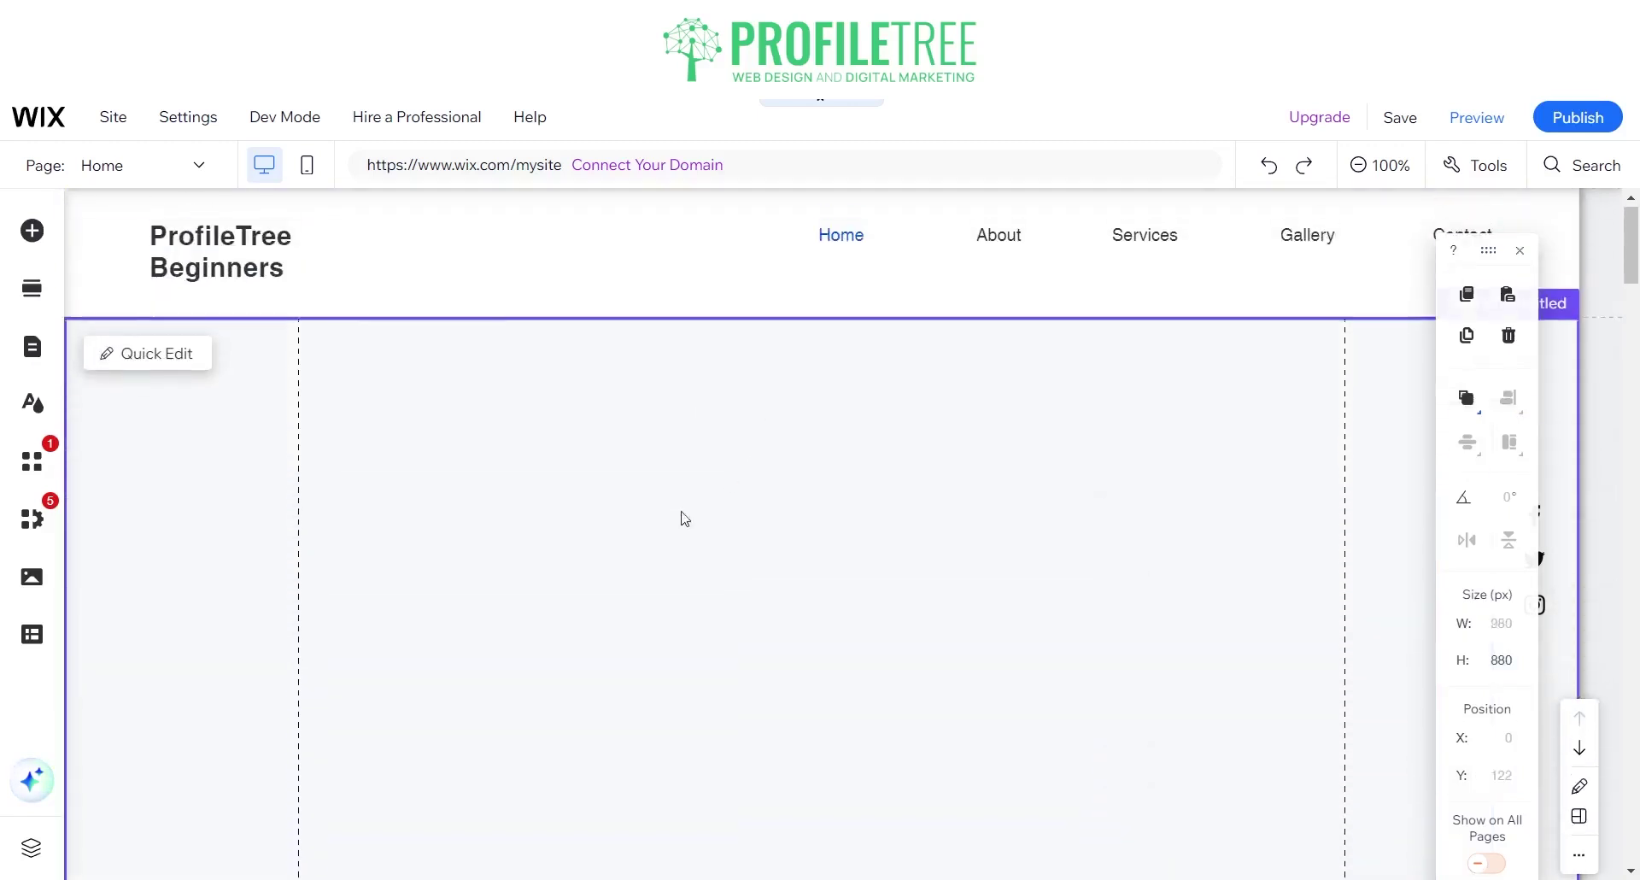
left_click(666, 539)
left_click(956, 478)
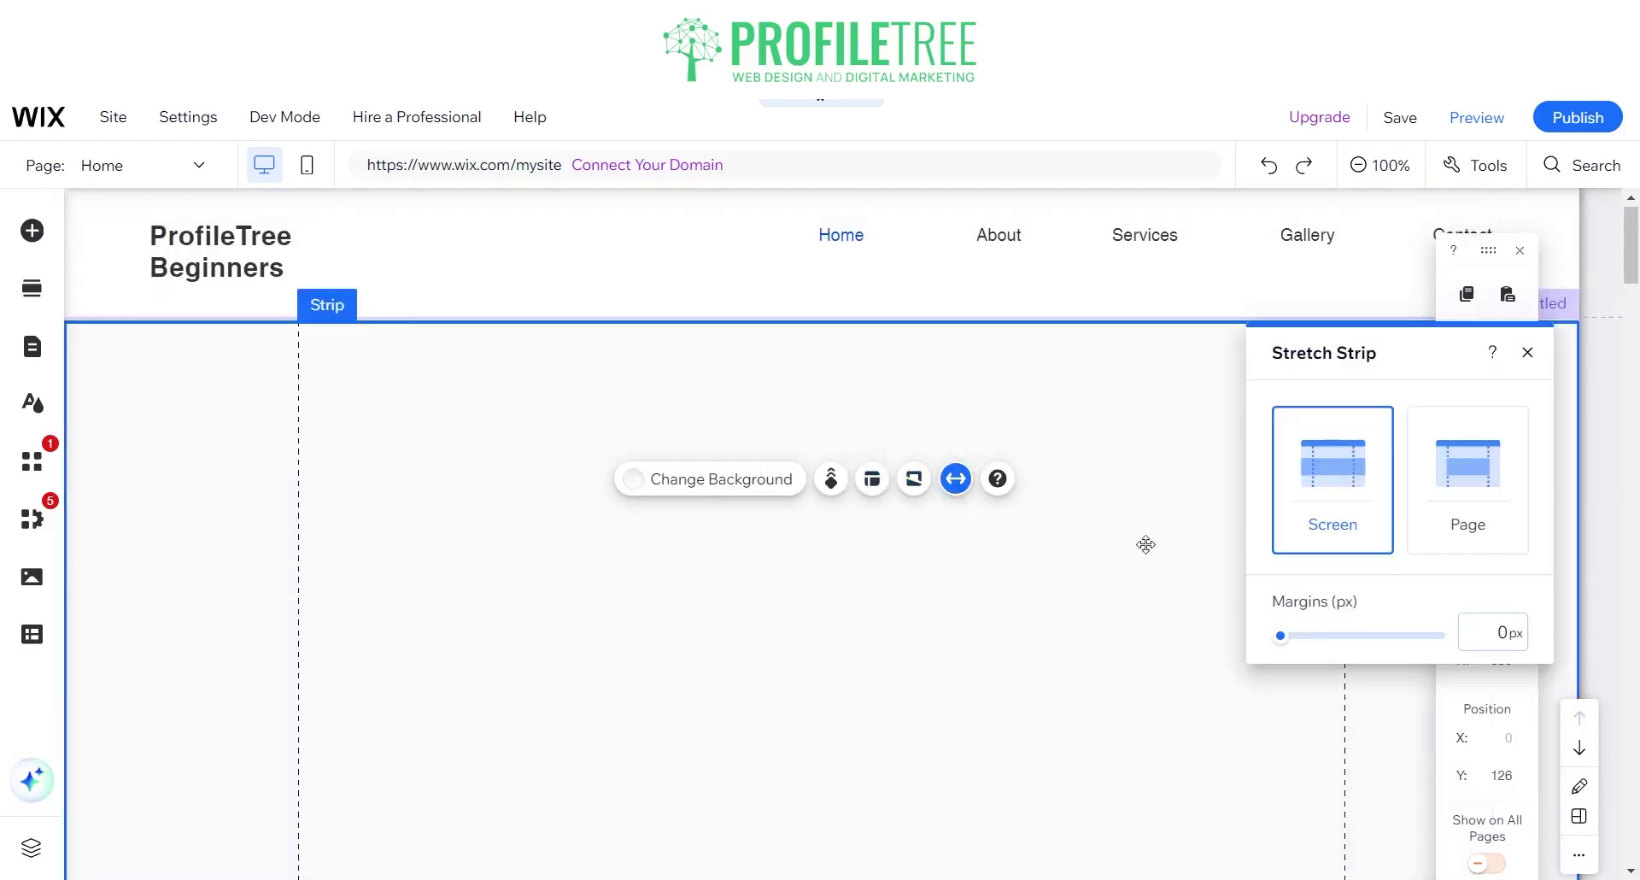
left_click(1494, 634)
type("80")
key("Return")
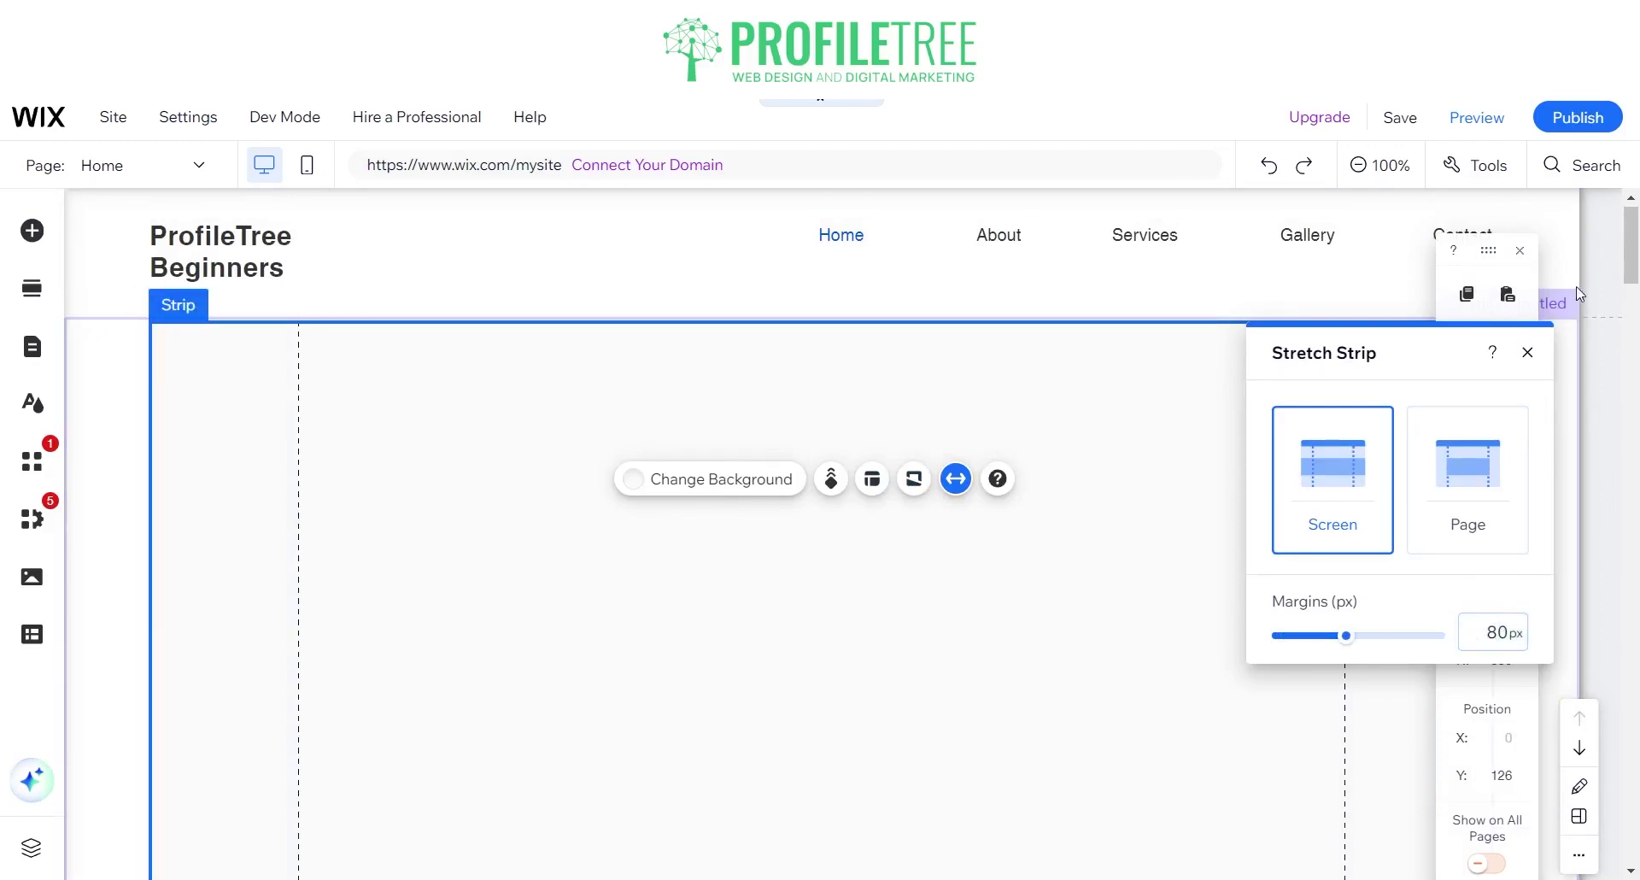
left_click(1527, 352)
left_click(1520, 250)
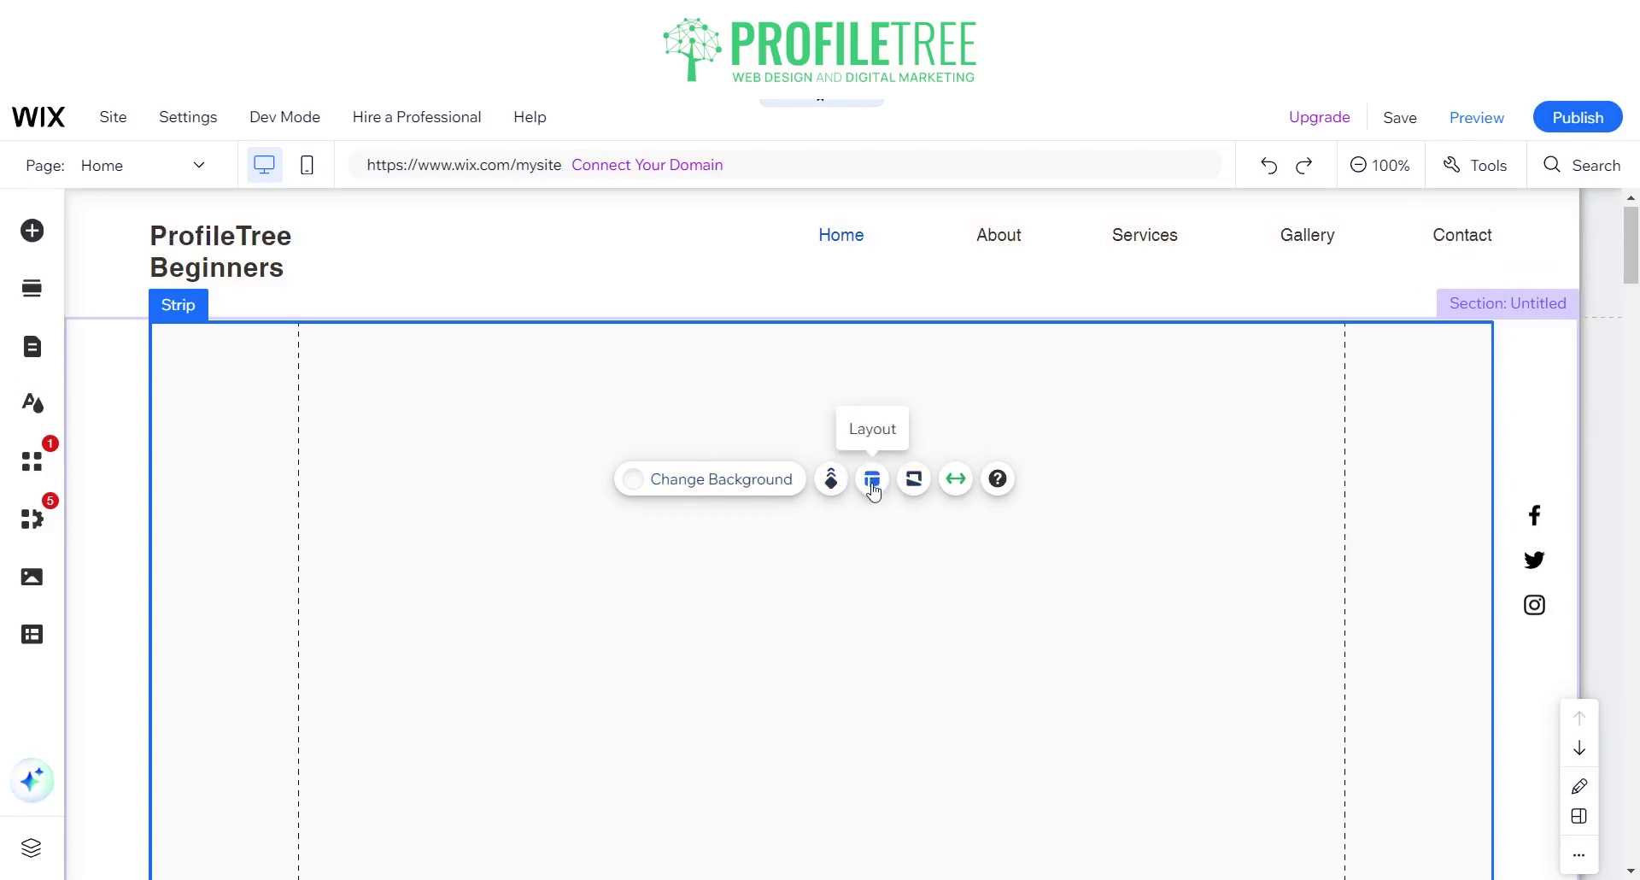
Add a second column to the new strip and compare its layout with the Intro strip below
scroll(879, 502, "down", 5)
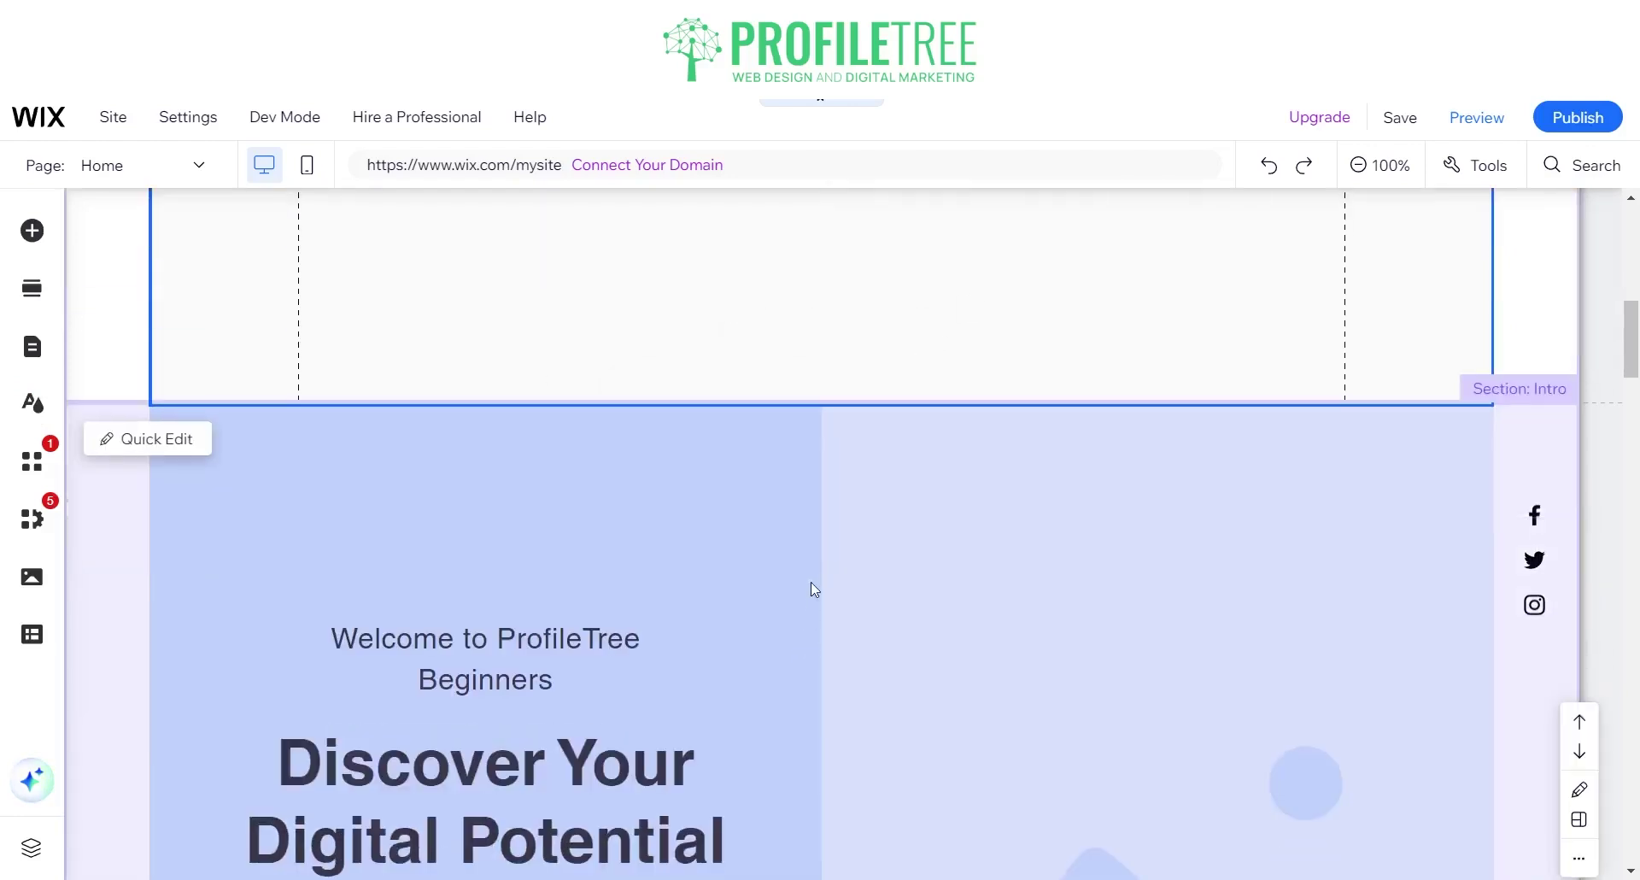
scroll(808, 550, "up", 5)
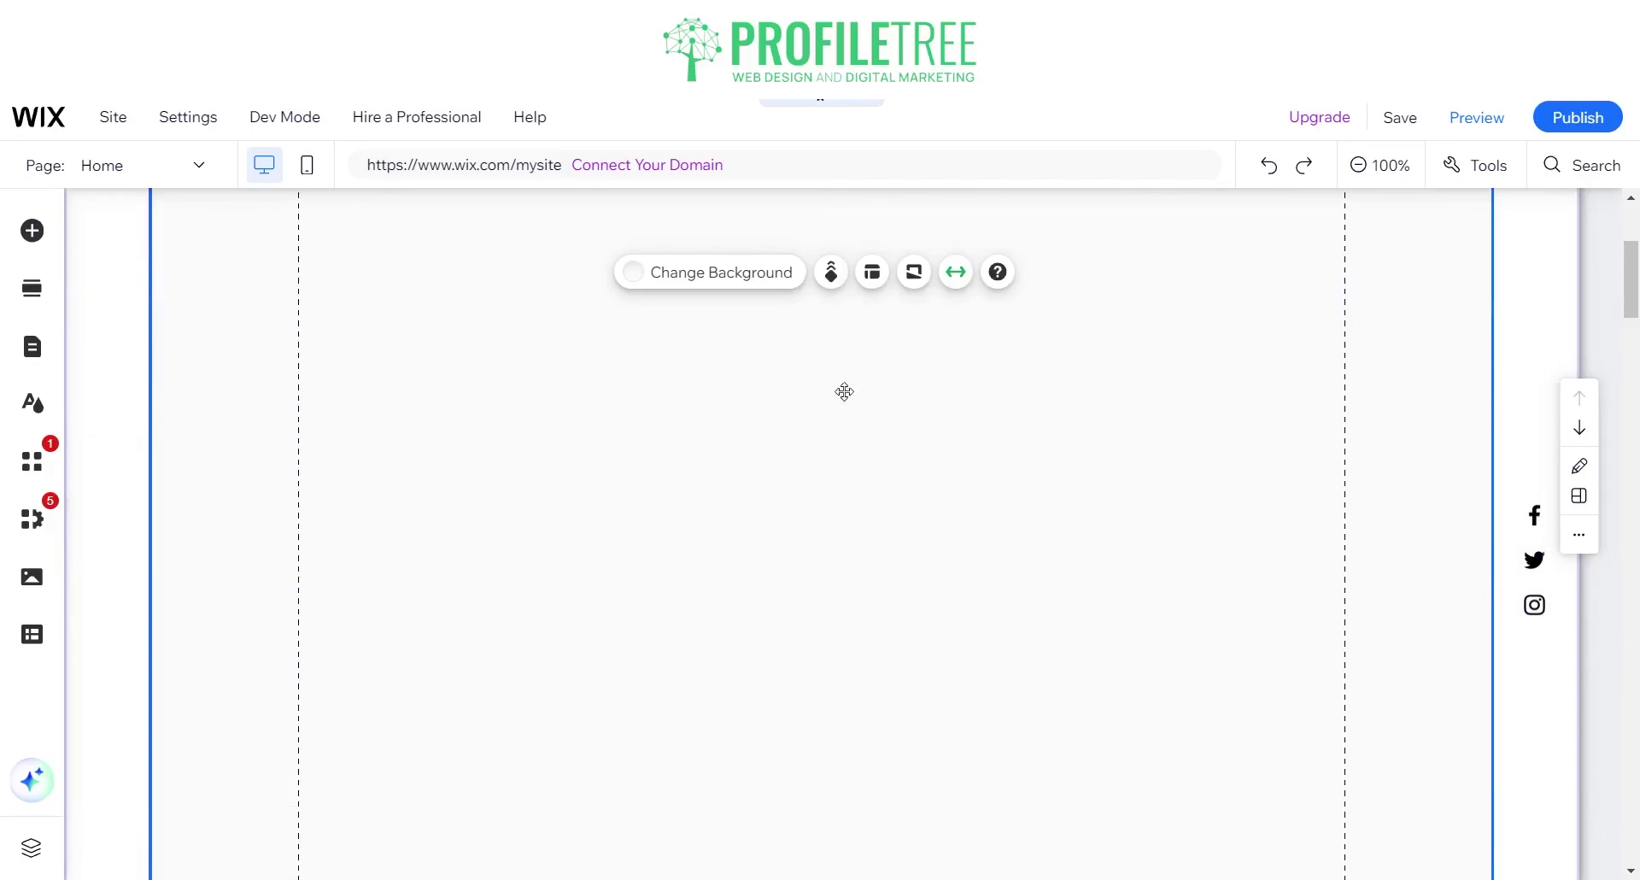
left_click(872, 274)
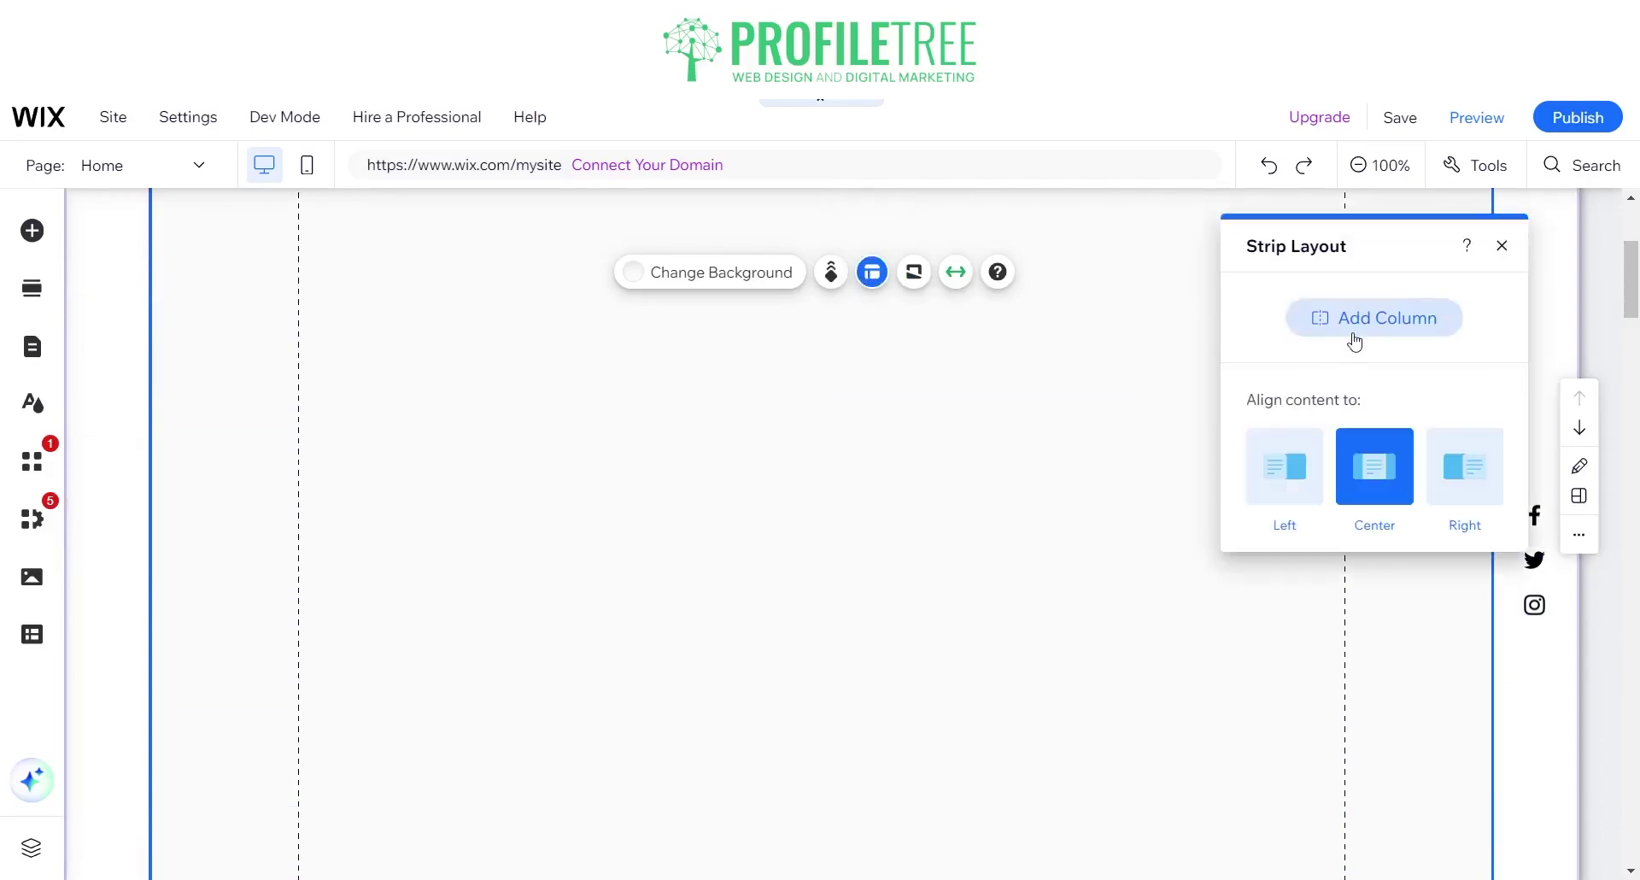
left_click(1353, 328)
scroll(556, 509, "down", 3)
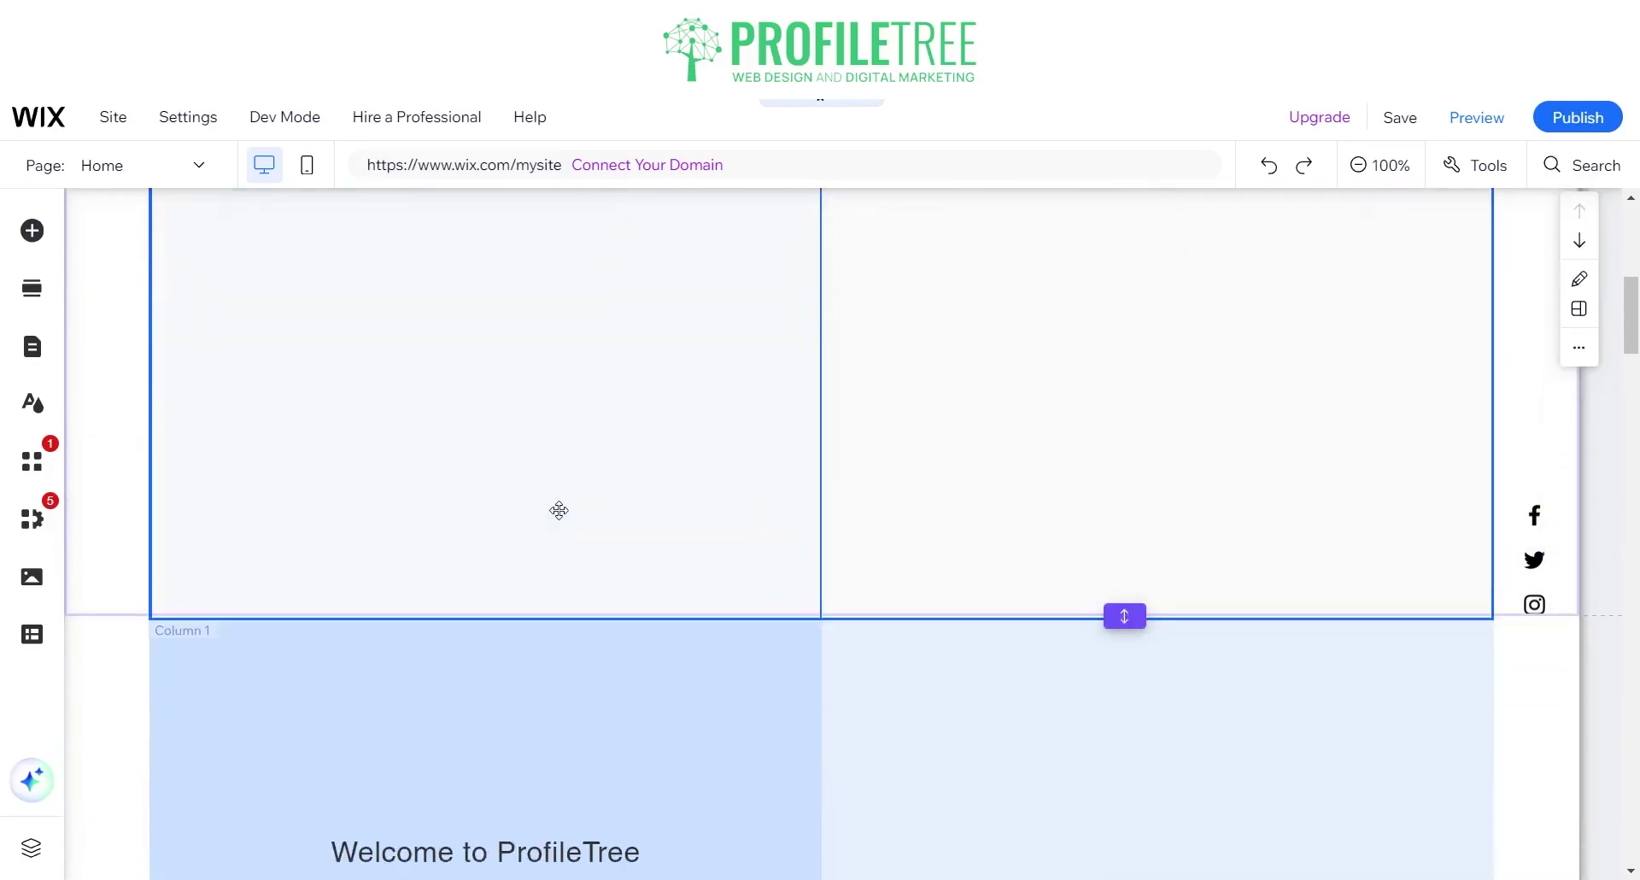
scroll(535, 489, "down", 5)
scroll(532, 482, "up", 8)
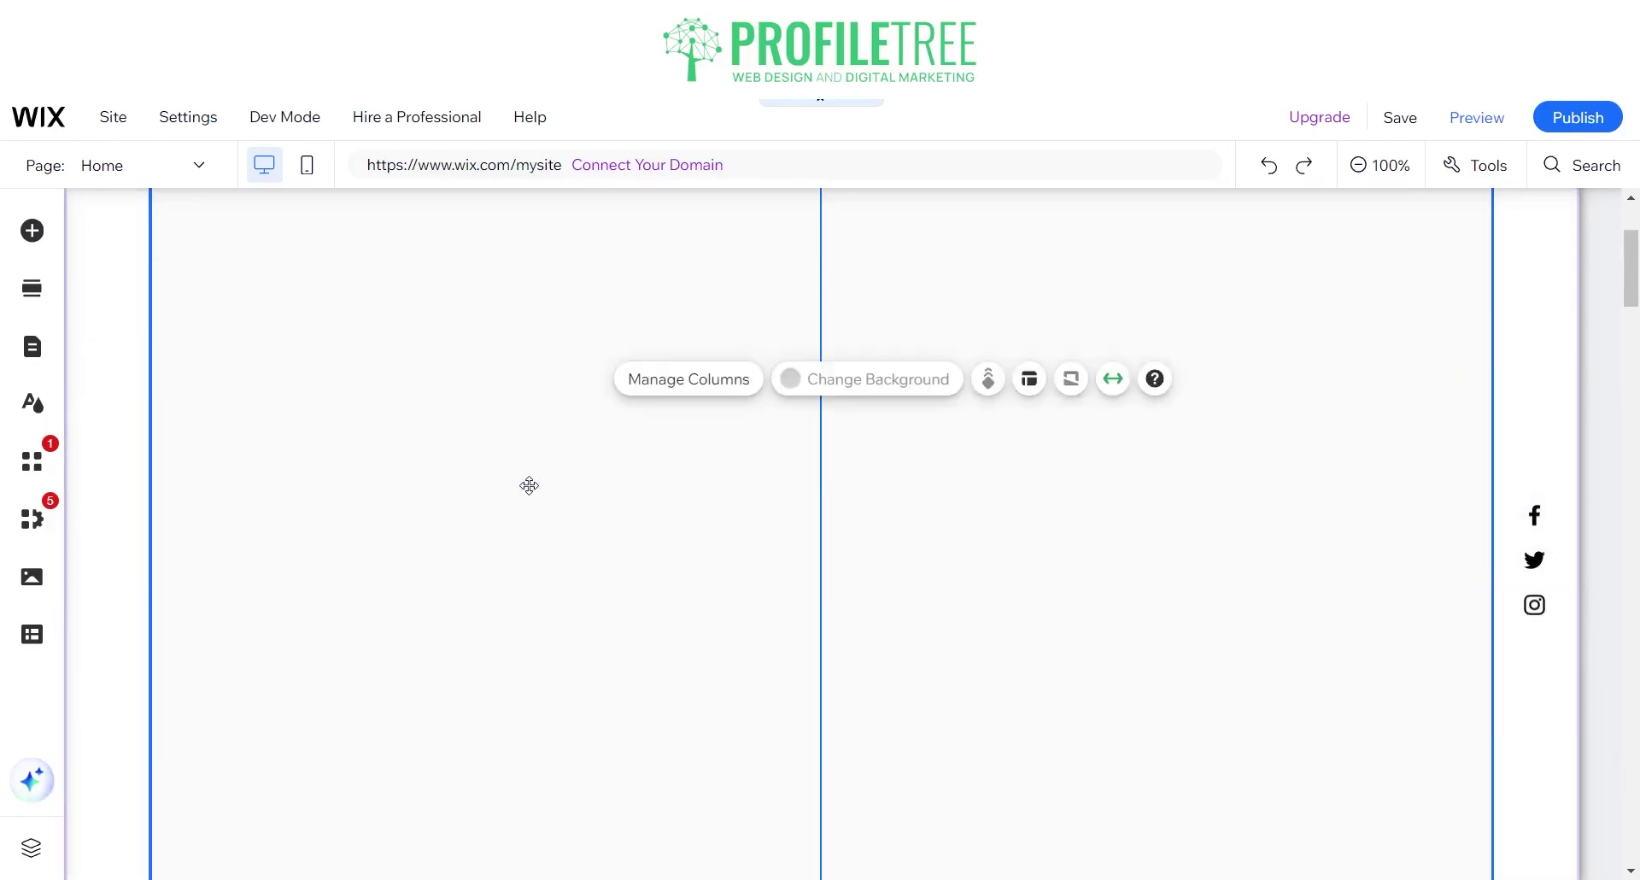
Add a Helvetica Light paragraph text element to the first column of the new strip
left_click(480, 502)
scroll(479, 495, "up", 2)
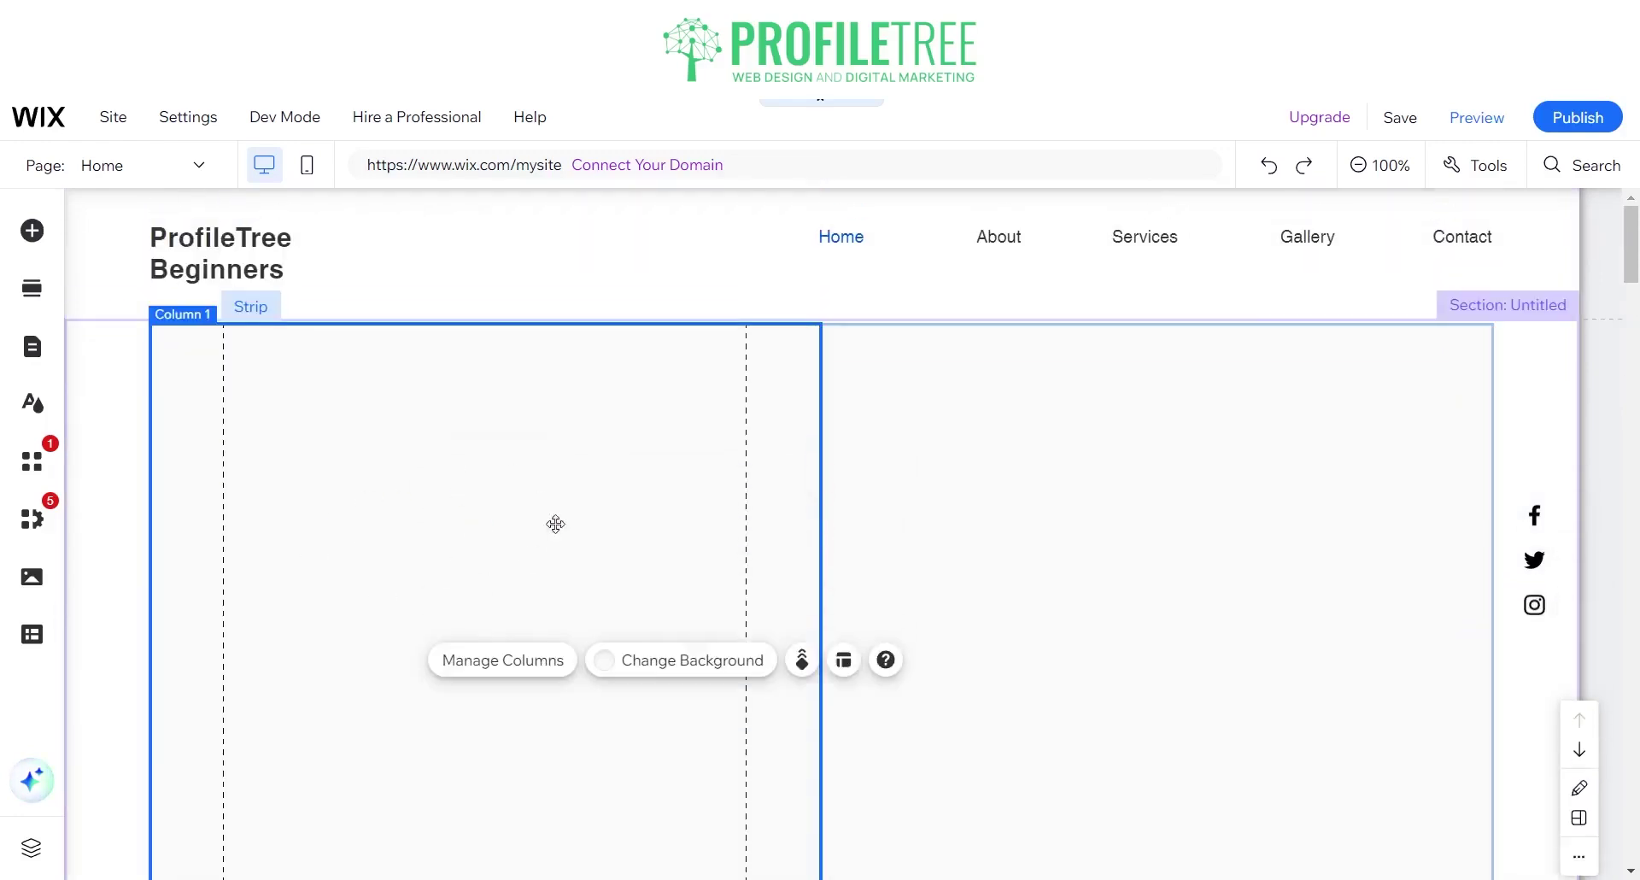
left_click(32, 231)
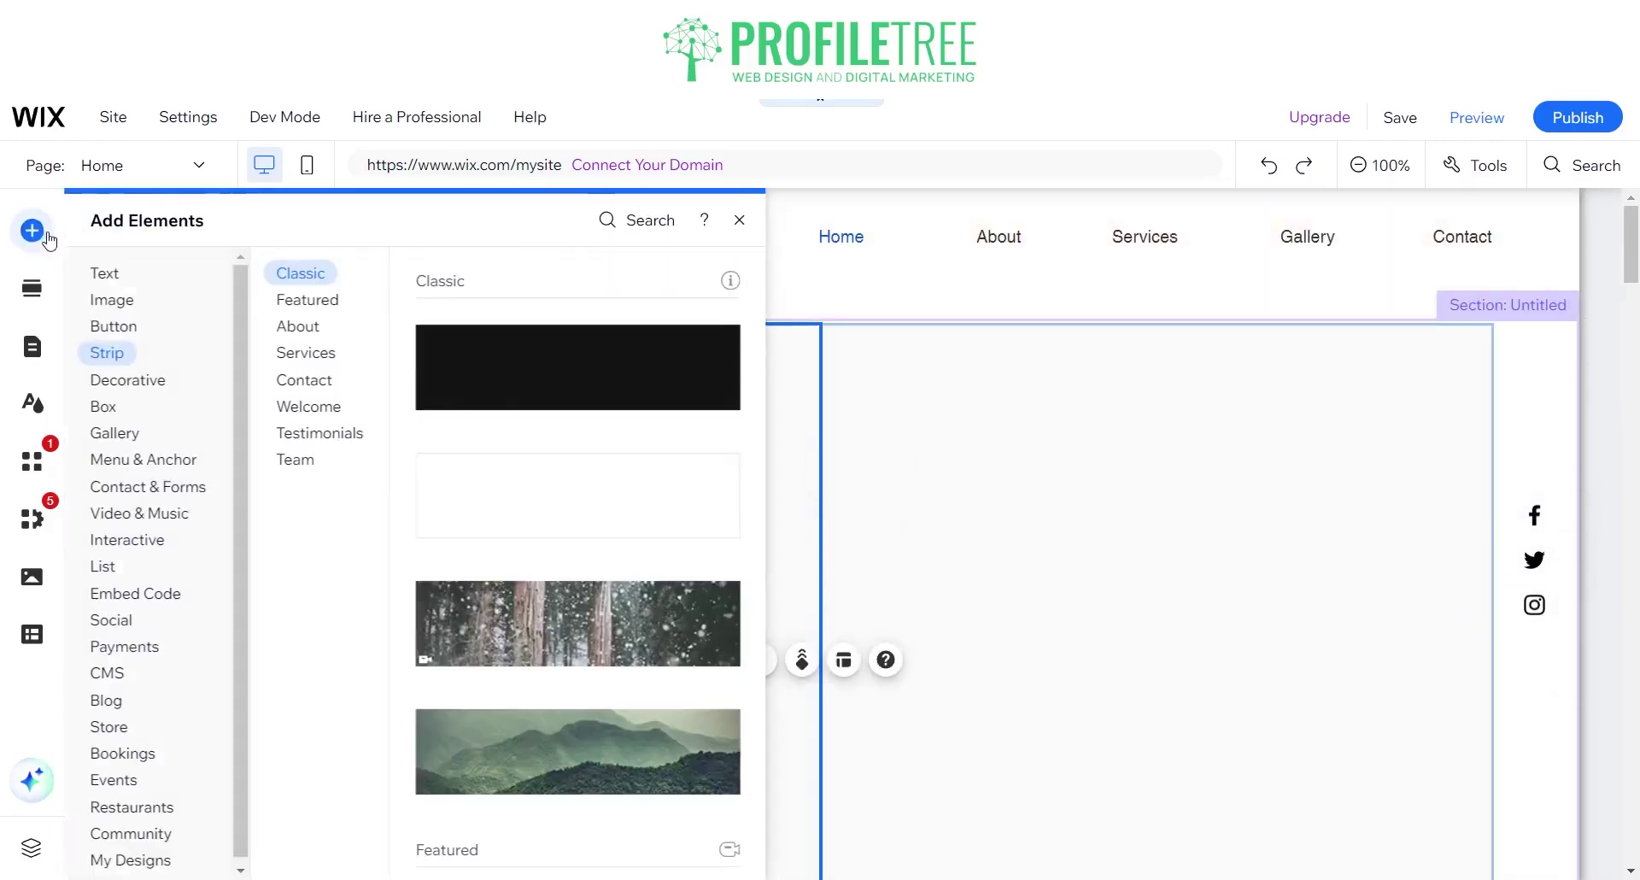
left_click(105, 275)
left_click(317, 328)
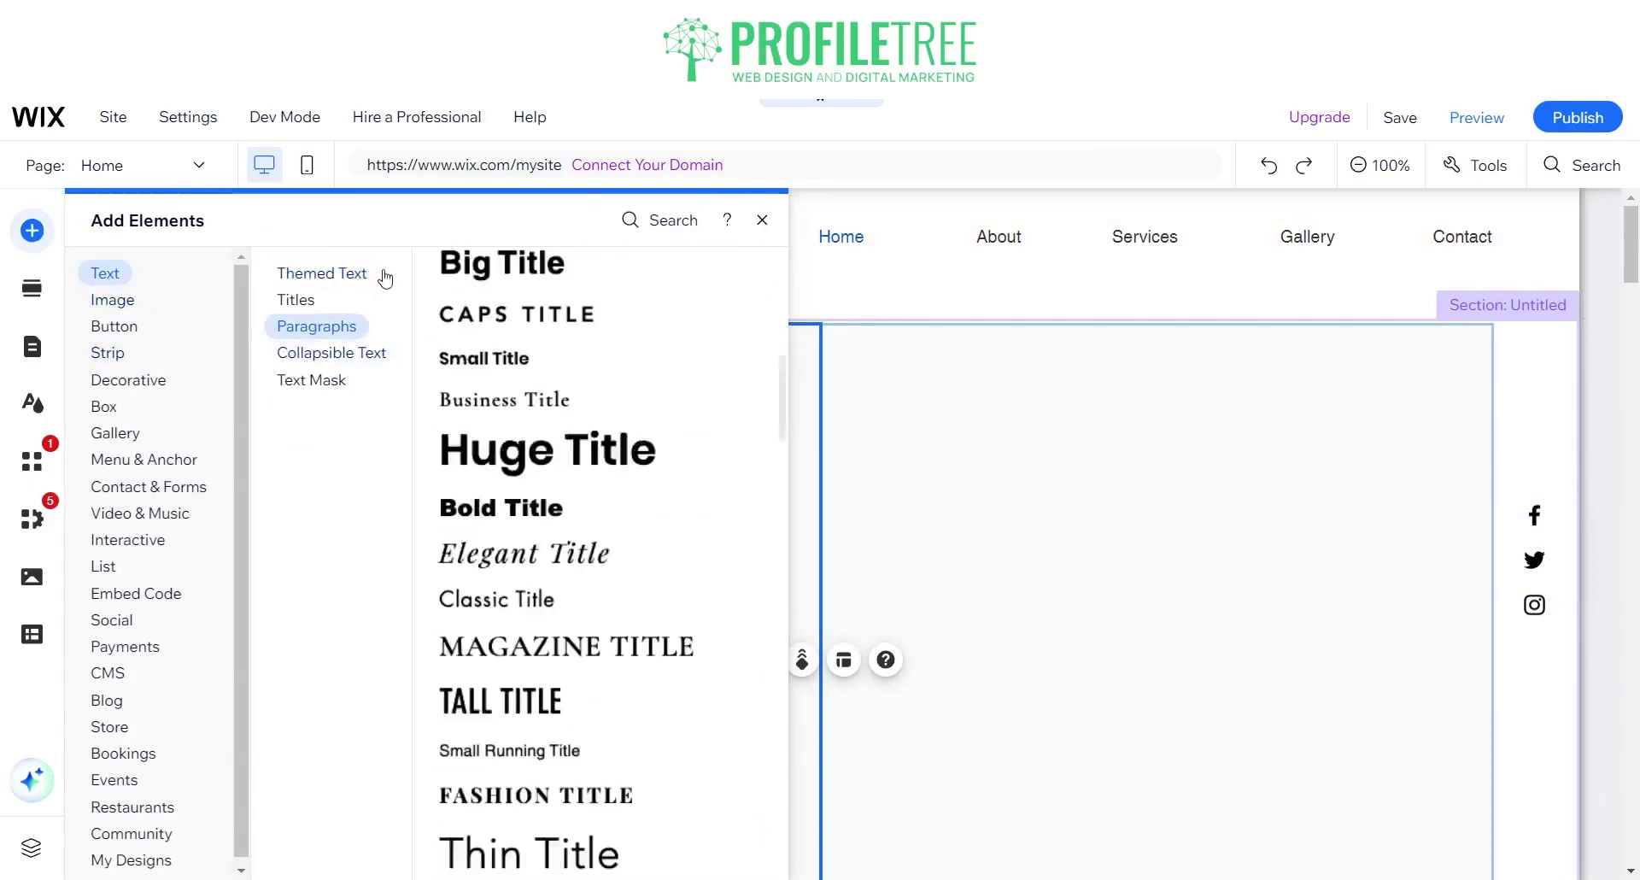
left_click_drag(582, 341, 470, 476)
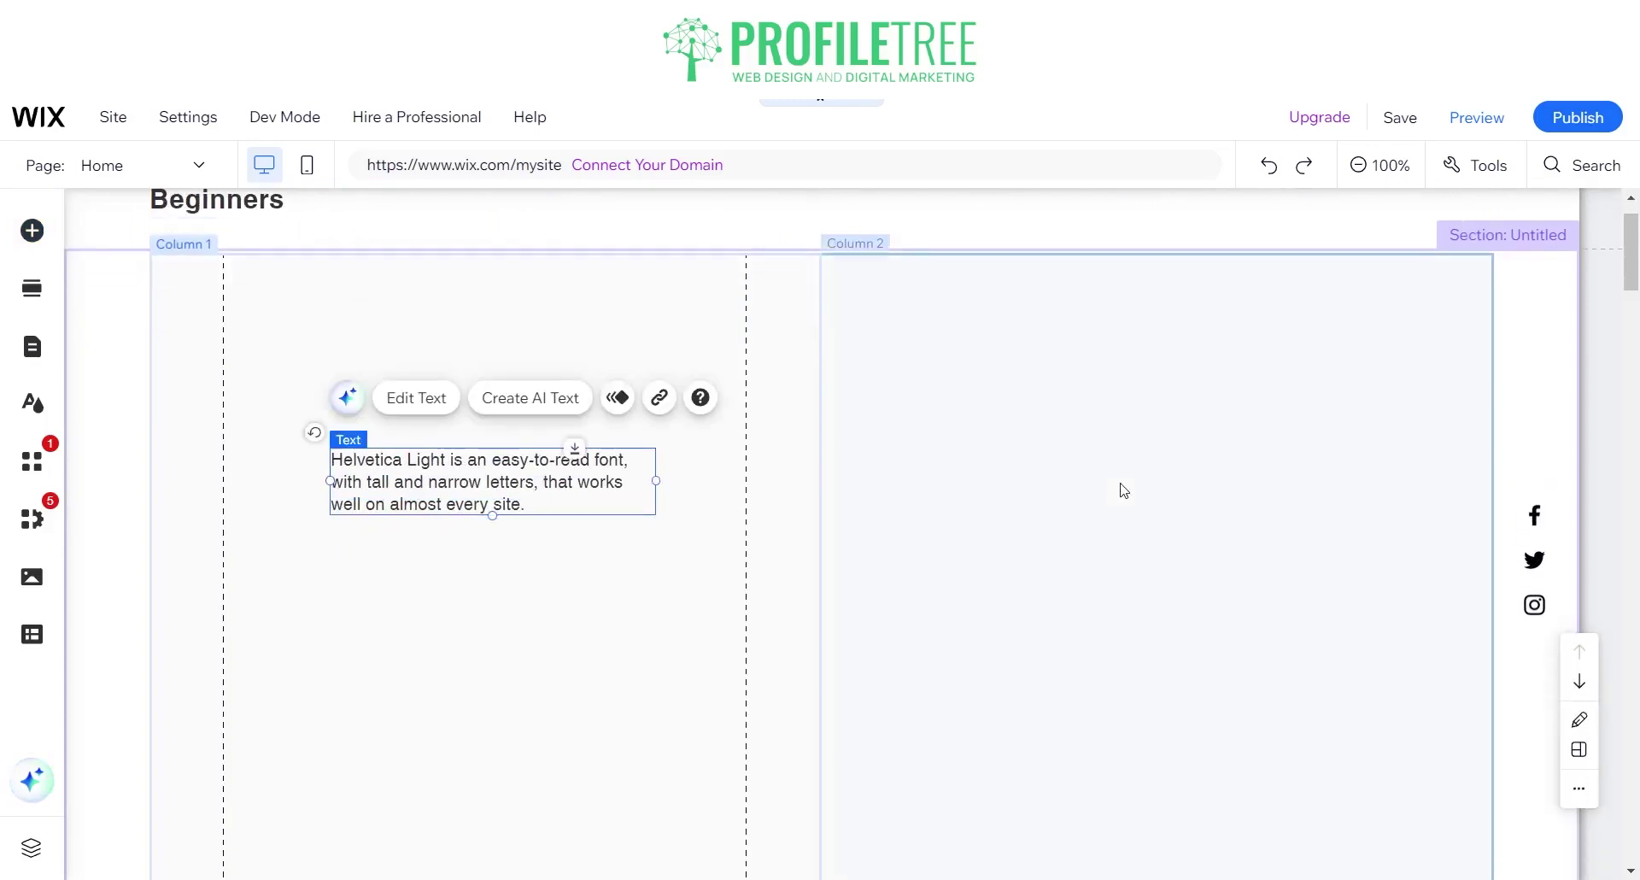
Compare the new strip with the Intro strip and delete the untitled section that holds it
left_click(919, 502)
scroll(760, 672, "down", 5)
scroll(863, 522, "down", 5)
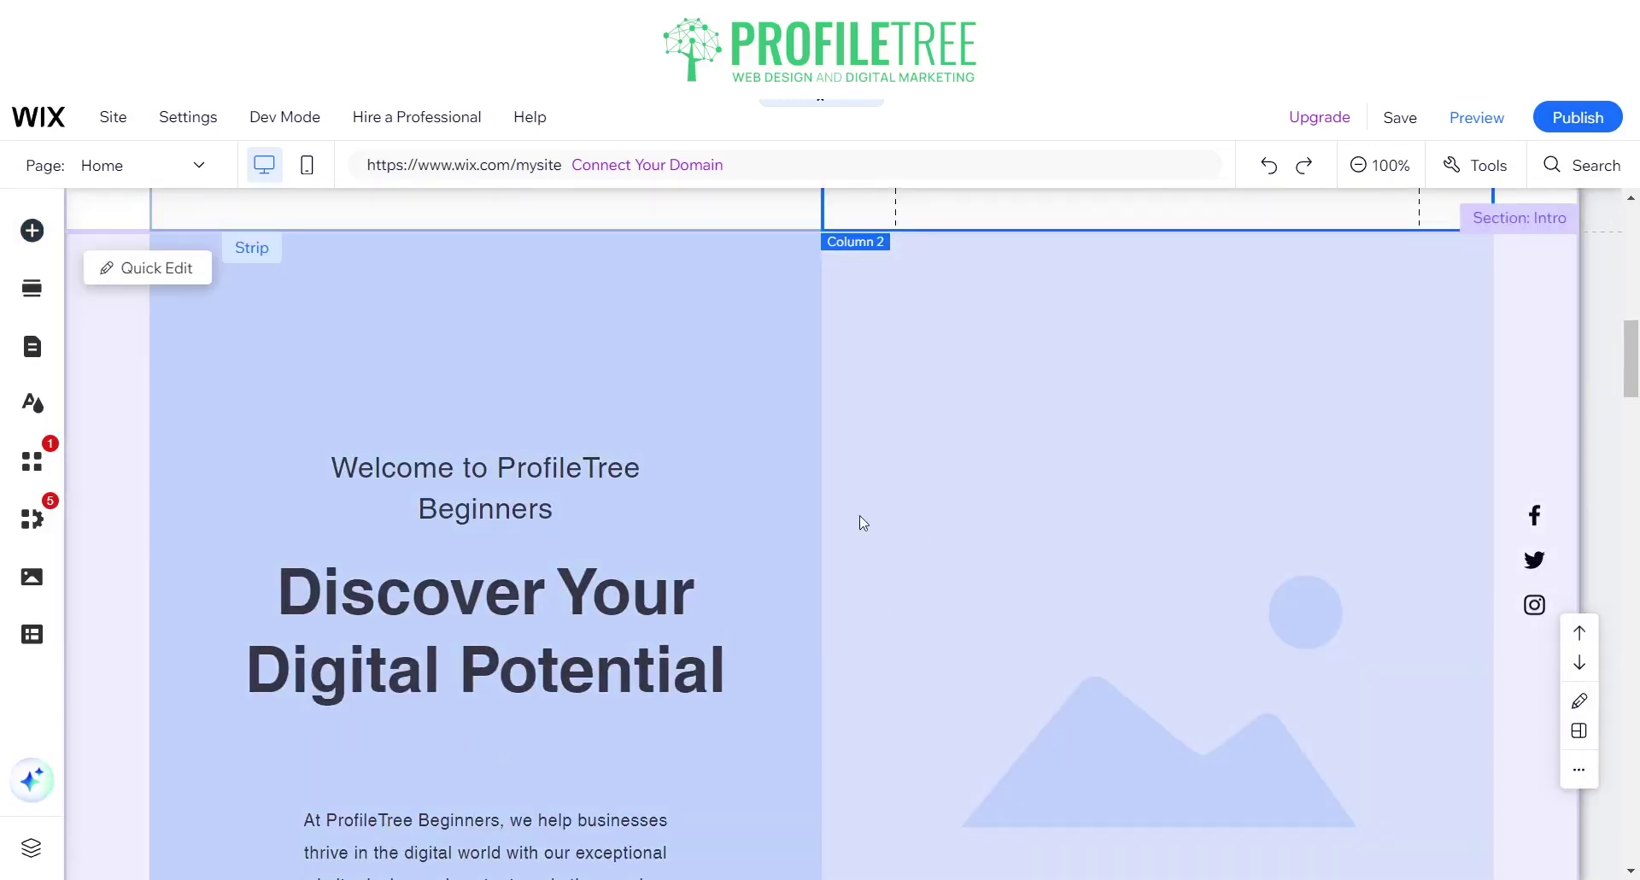
scroll(823, 574, "up", 4)
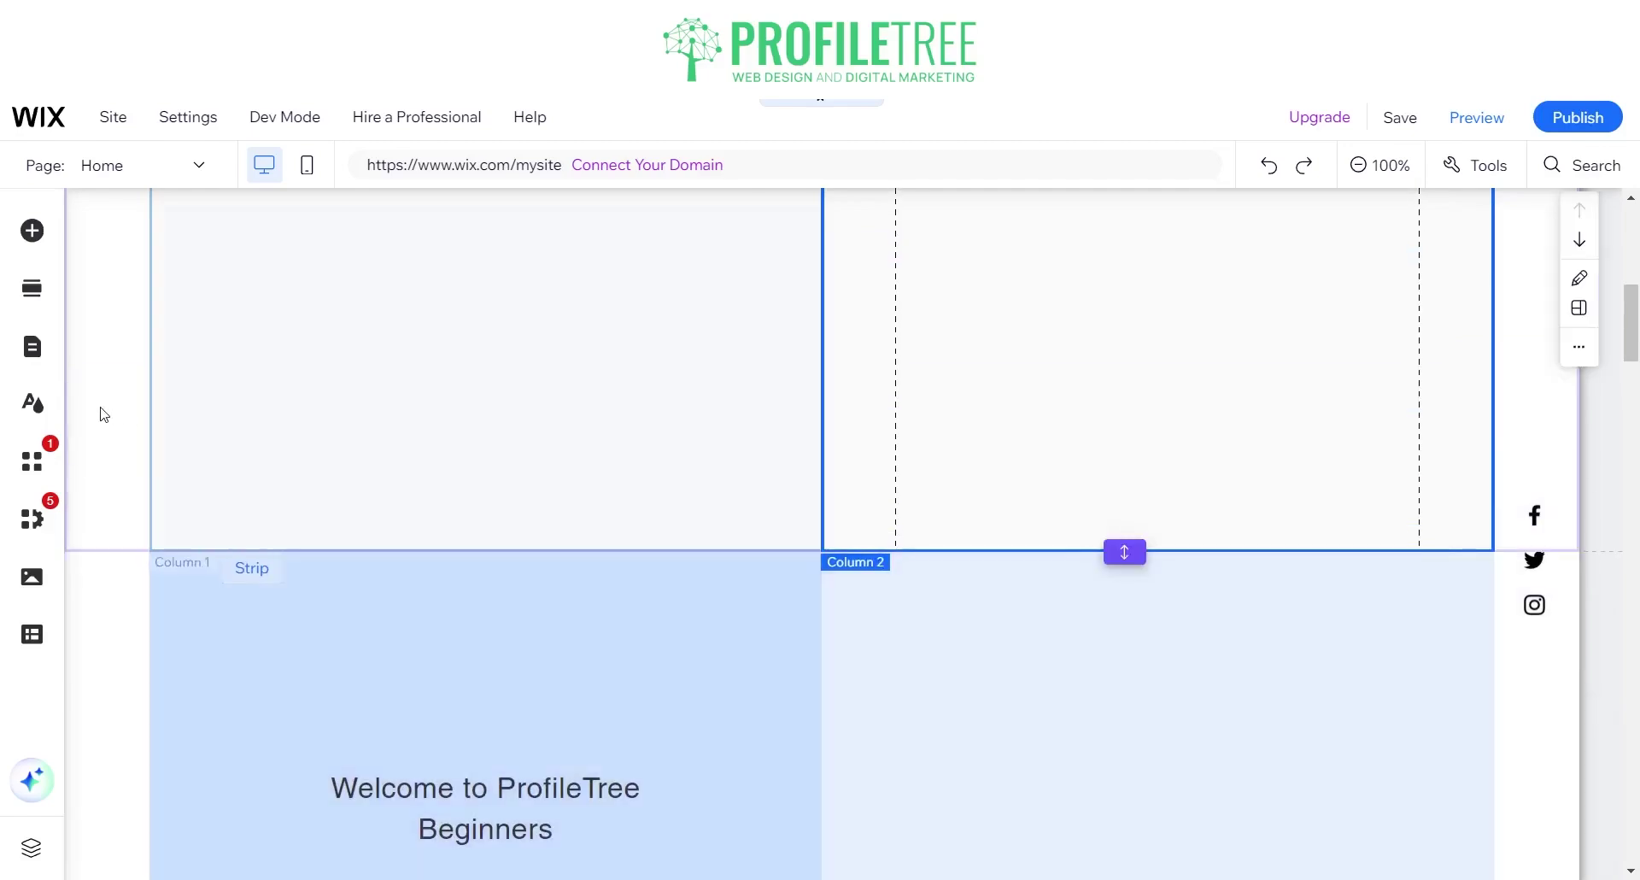
left_click(99, 413)
key("Delete")
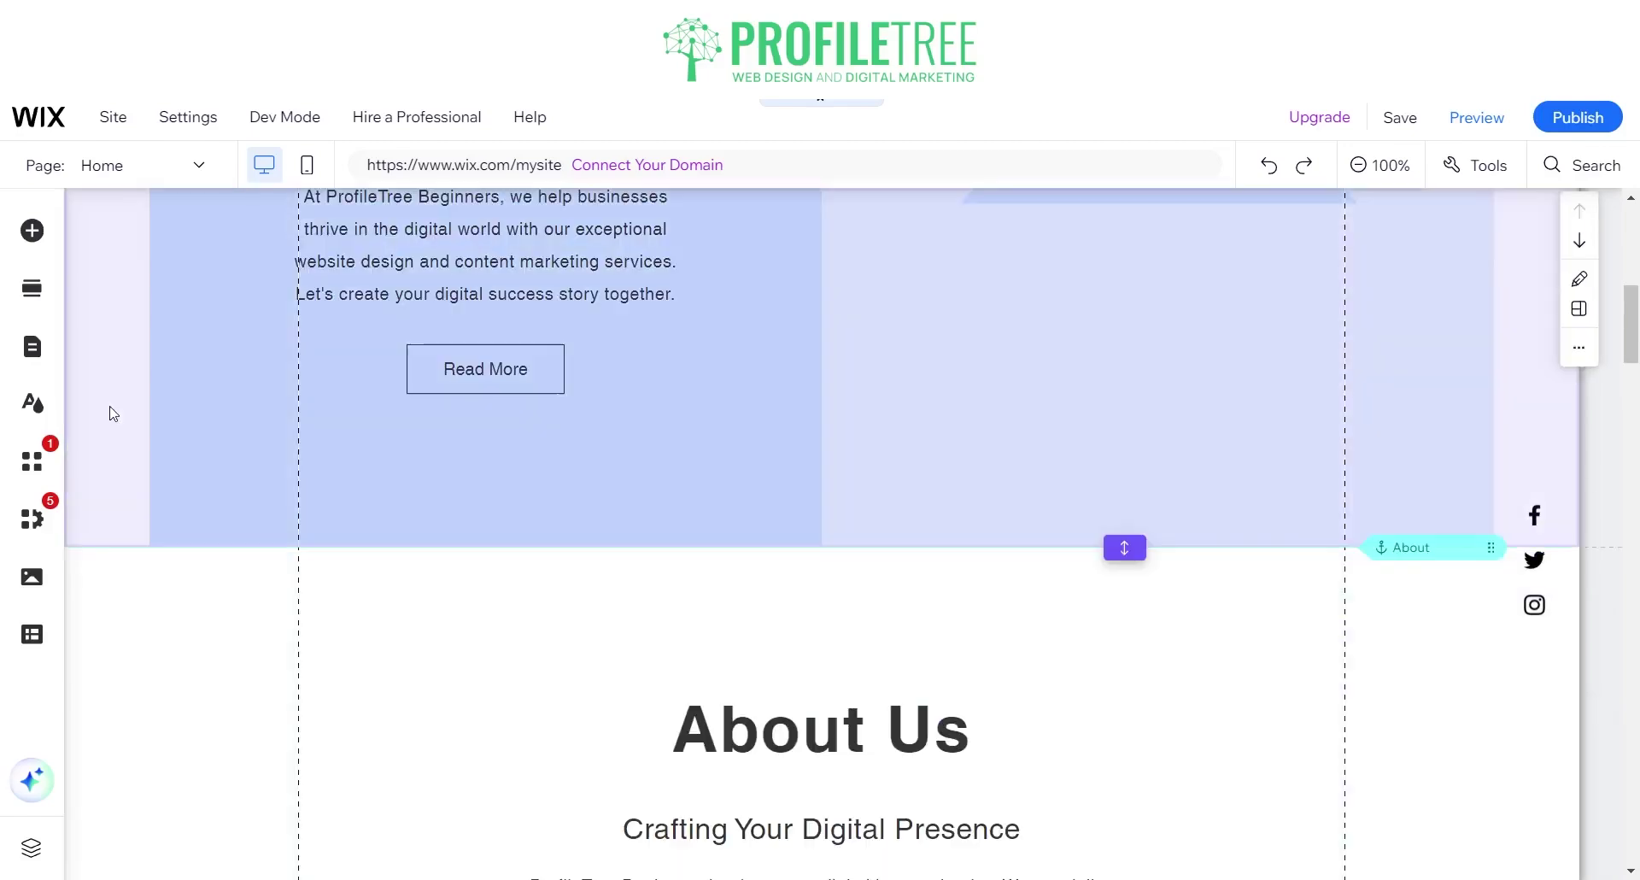
scroll(908, 436, "up", 2)
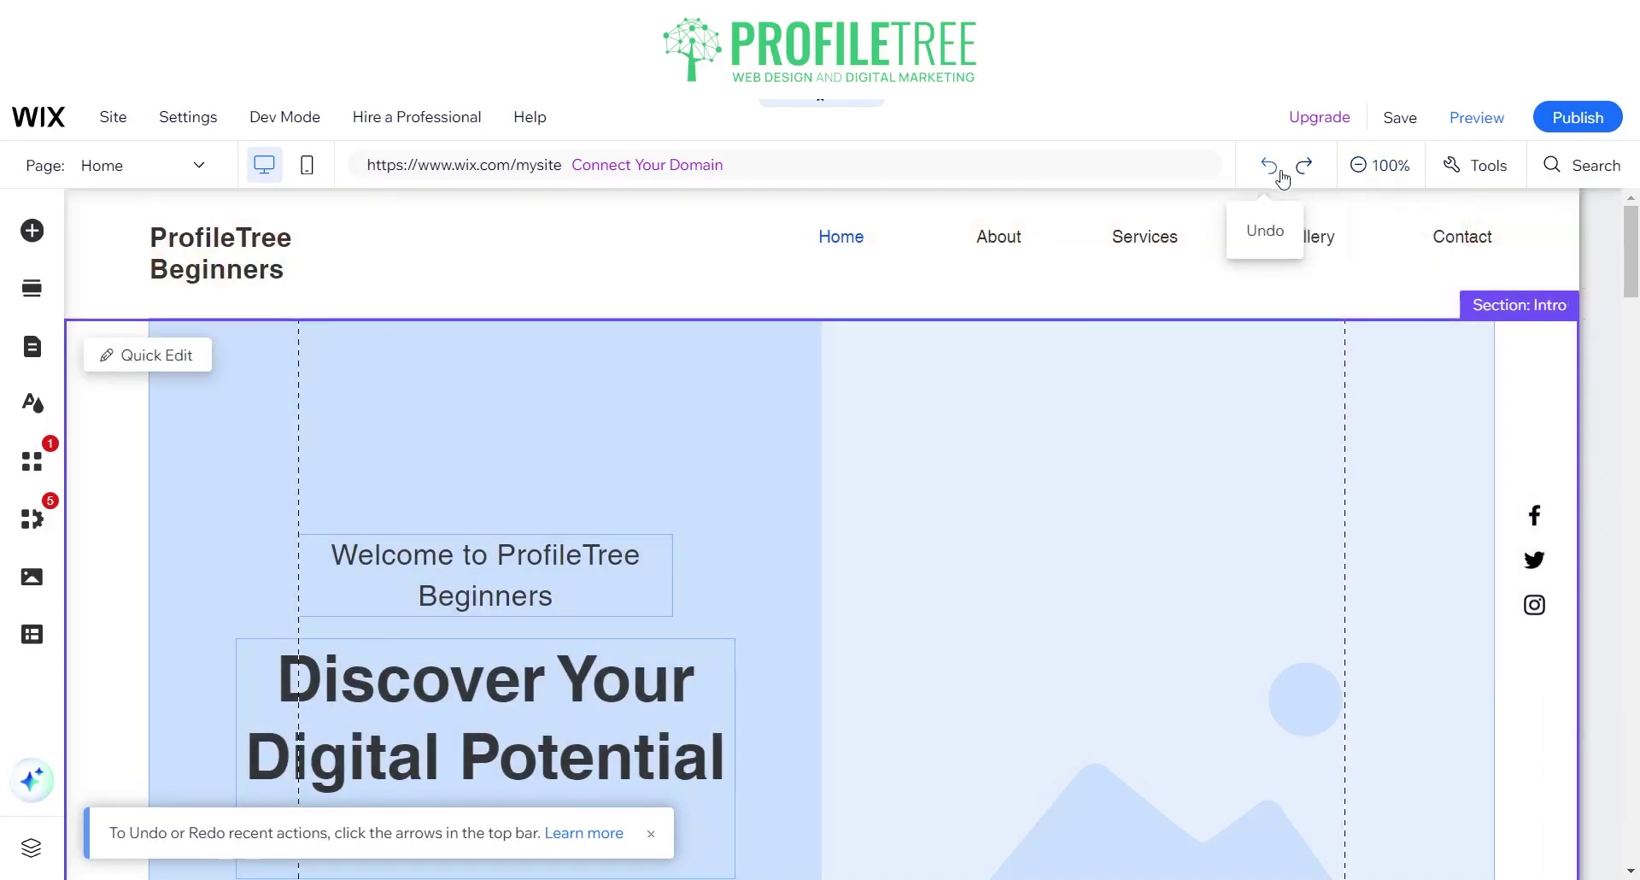
Set the background of the Intro strip's second column to the citrus fruit image from the selected backgrounds
left_click(1033, 547)
left_click(970, 567)
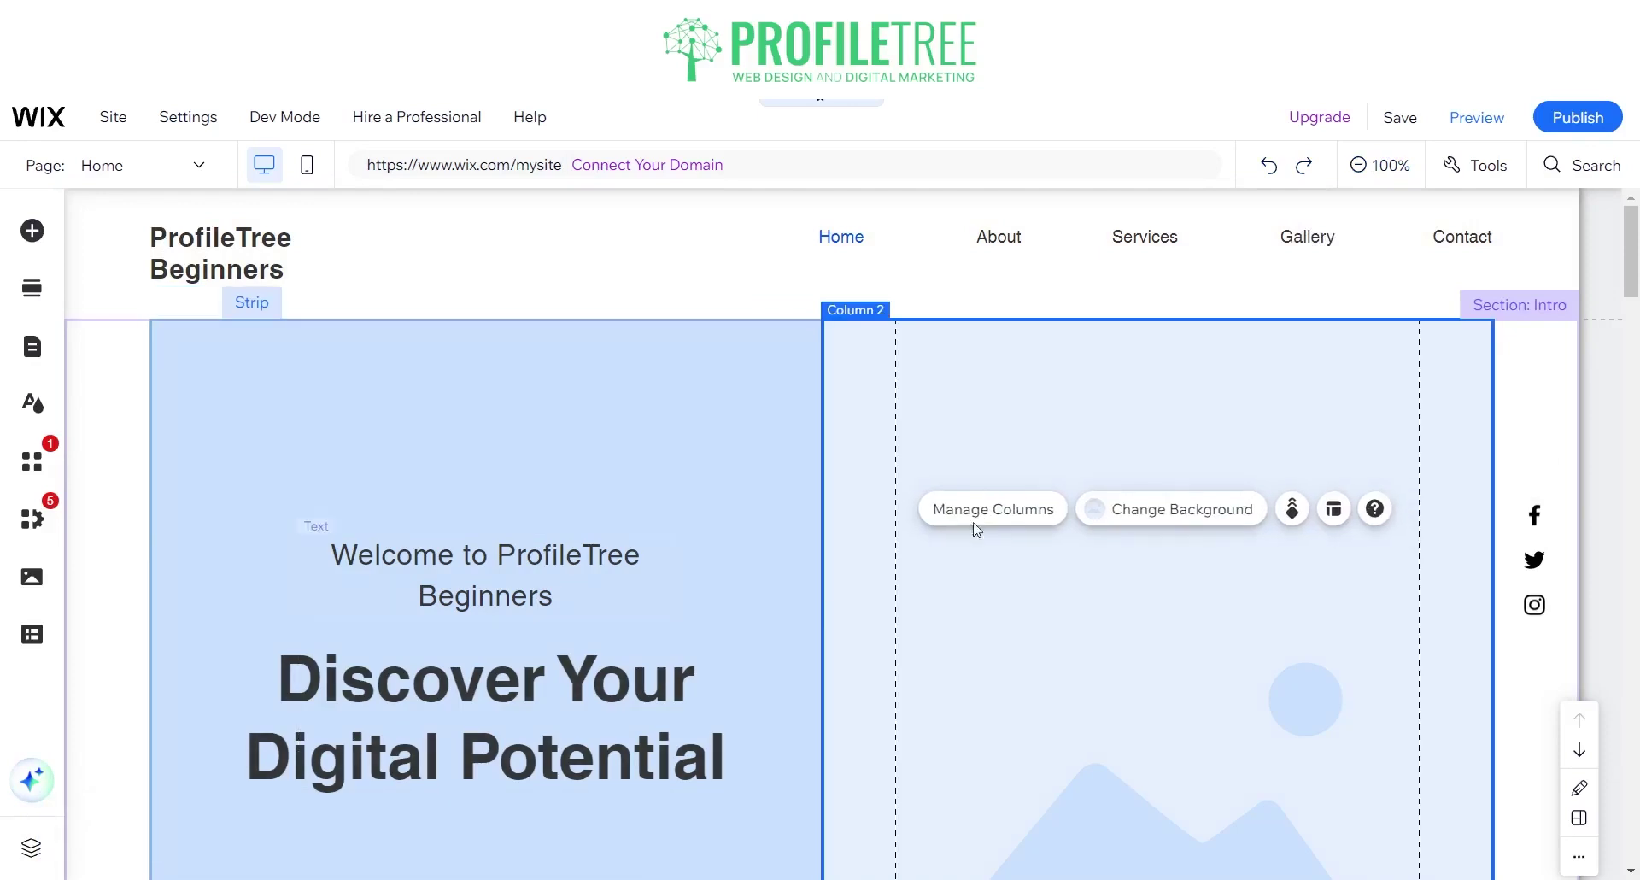
left_click(1102, 420)
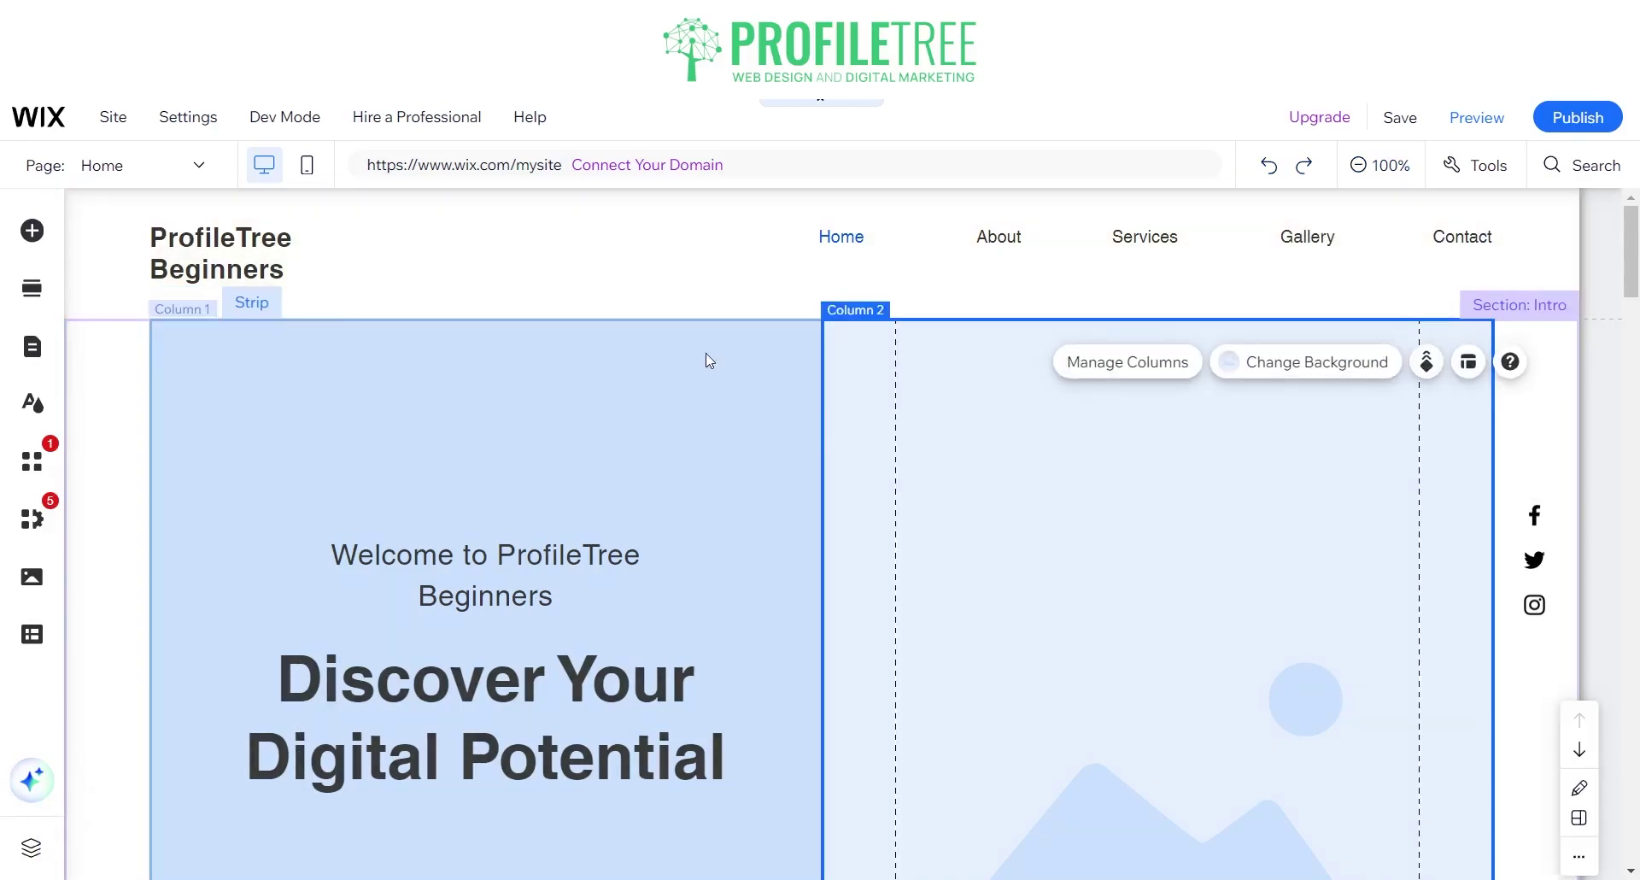
left_click(1357, 384)
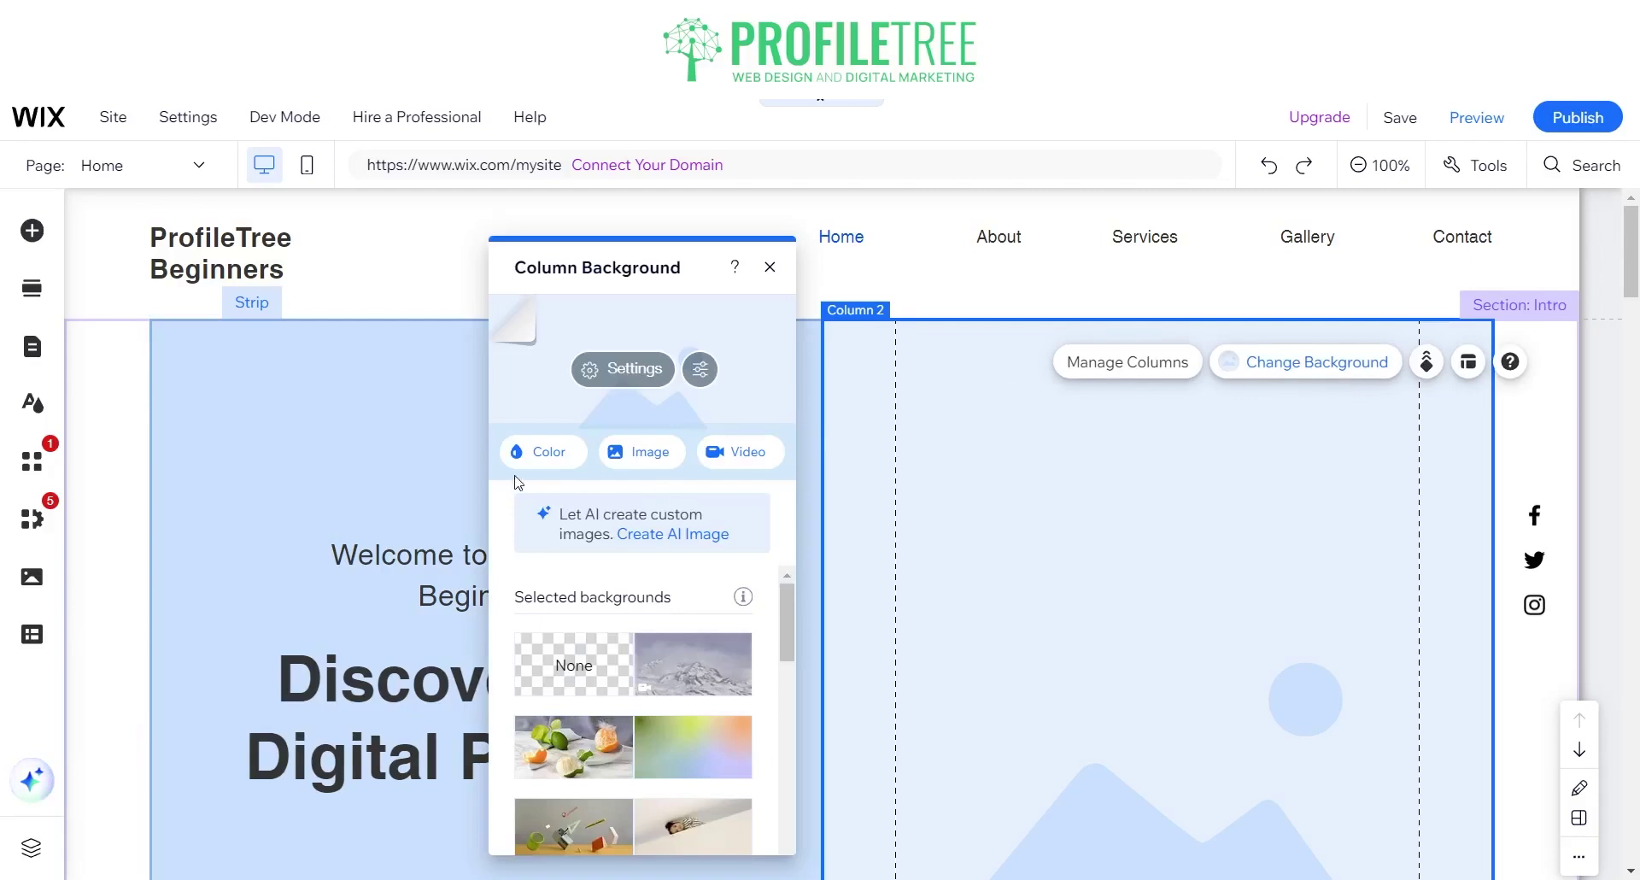
left_click(604, 743)
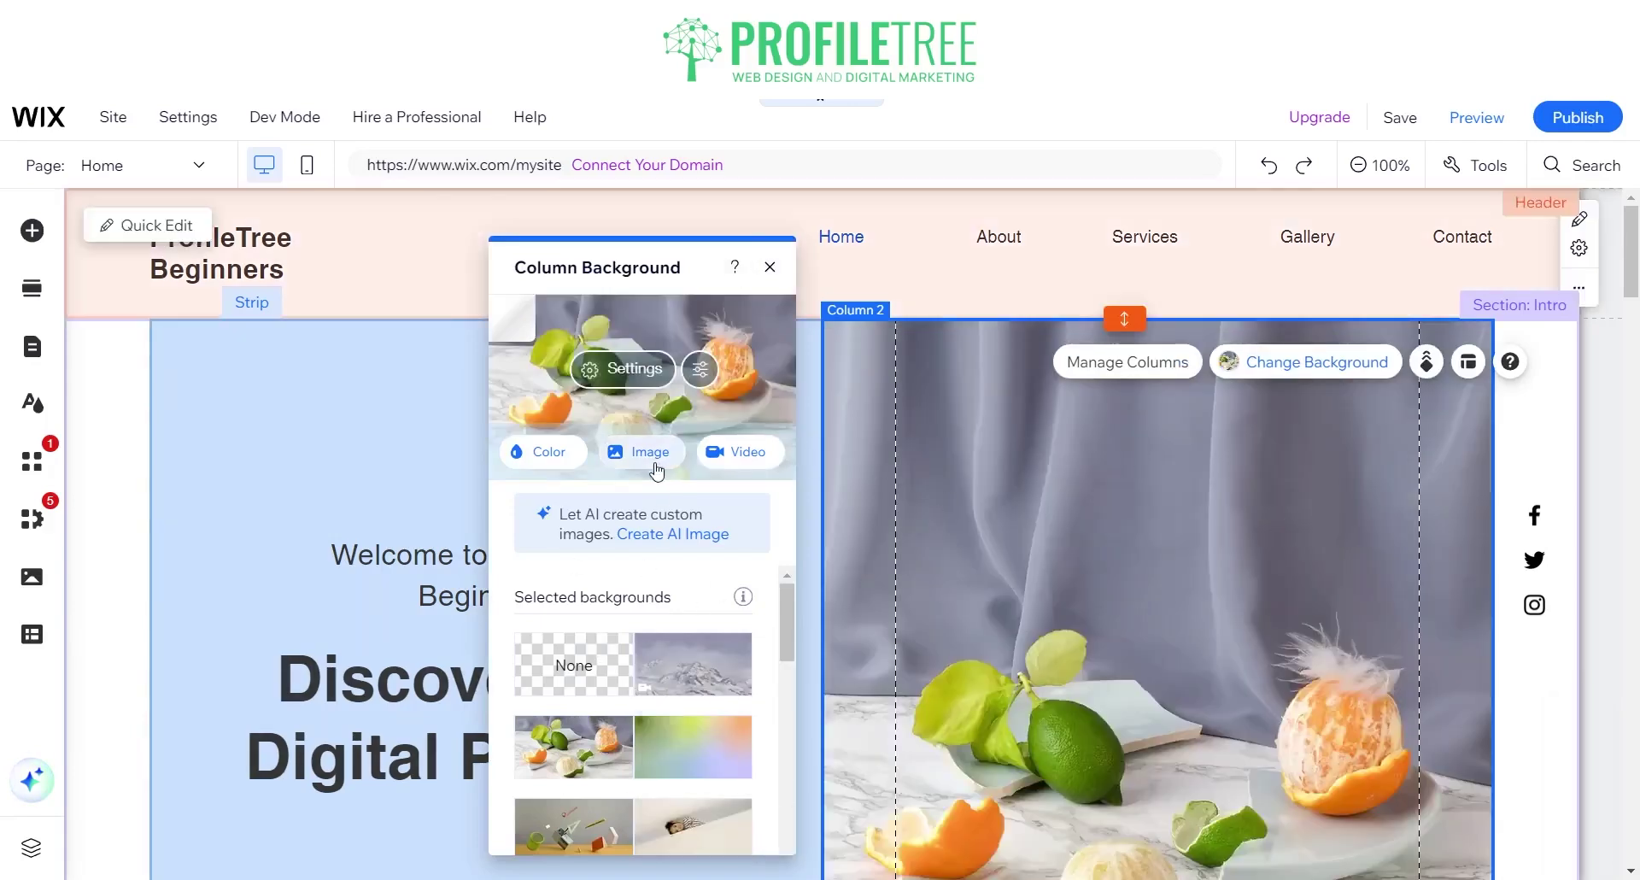
left_click(769, 267)
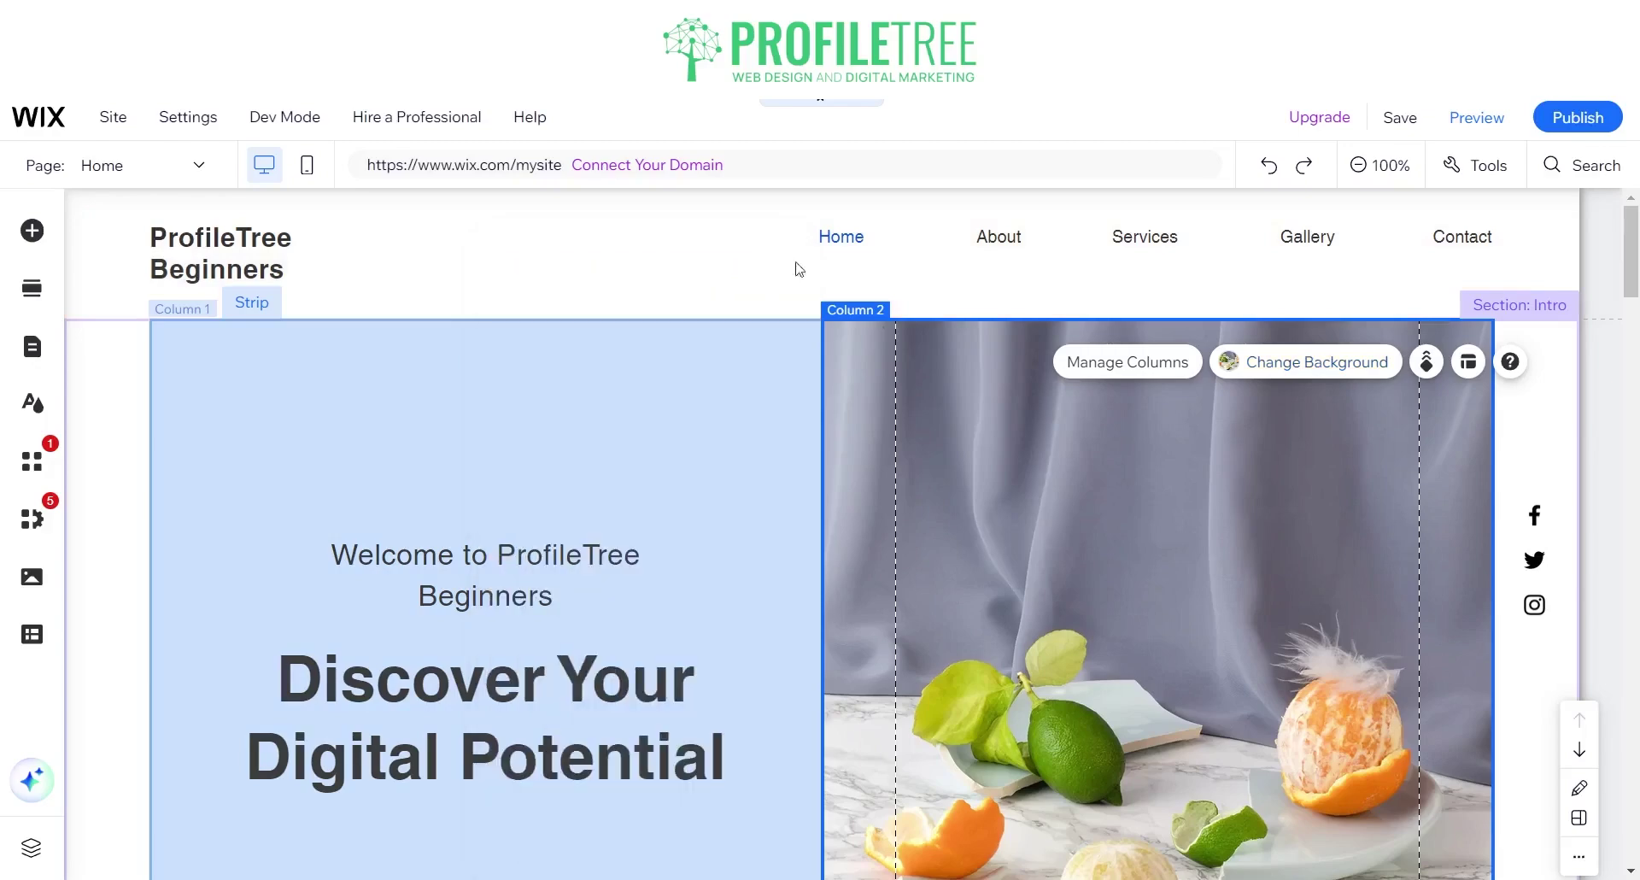
Look through the rest of the home page down to the footer and return to the Intro section
scroll(616, 519, "down", 10)
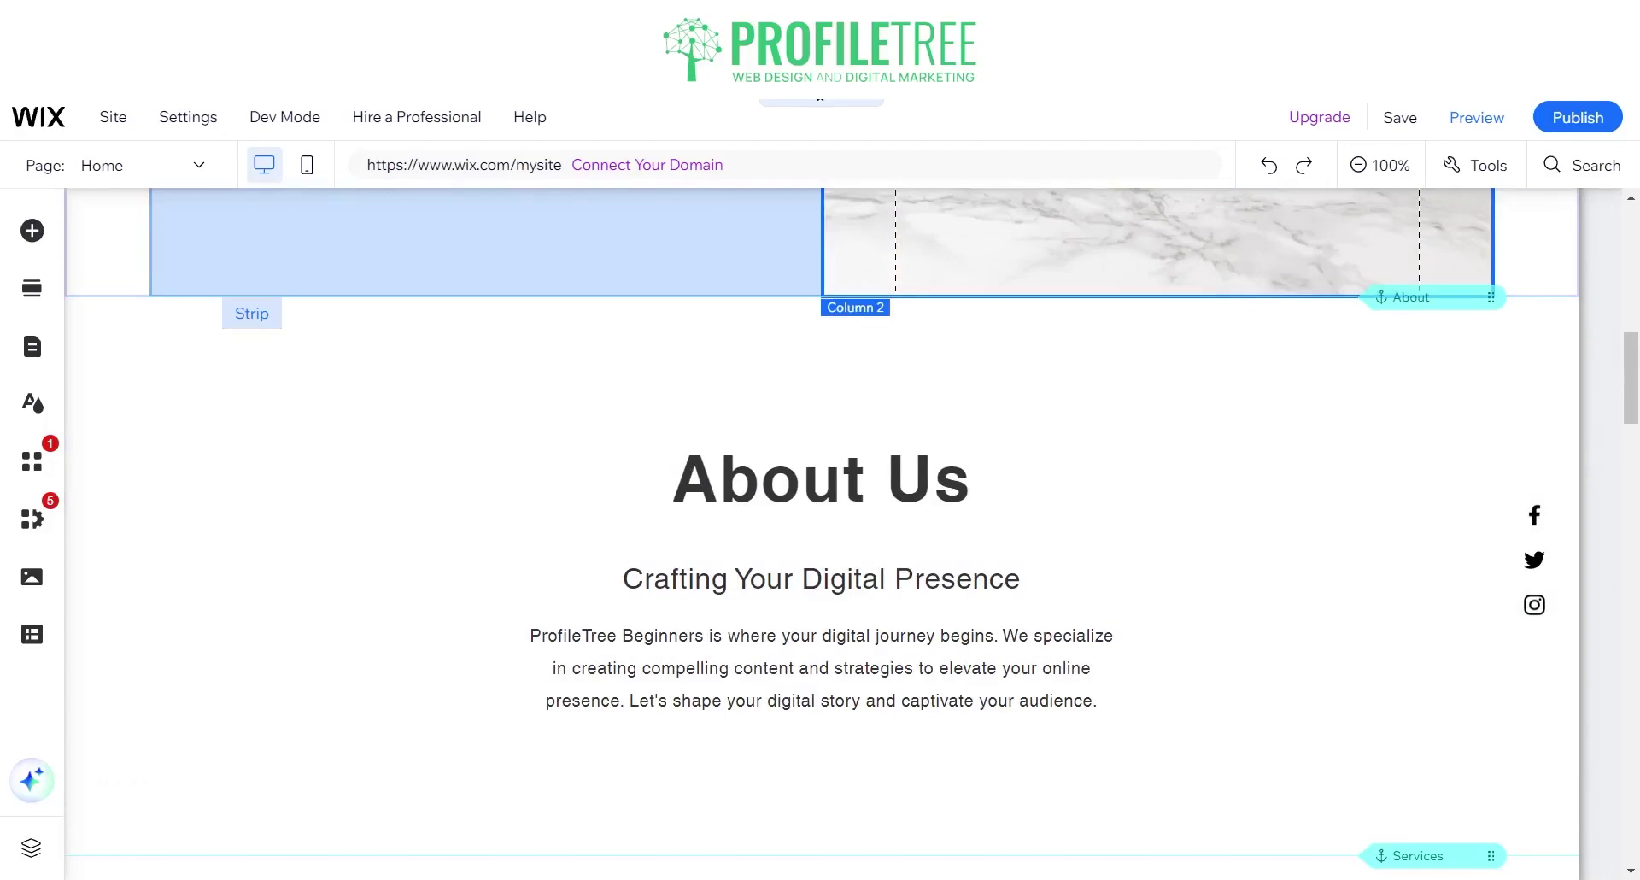
scroll(820, 533, "up", 3)
scroll(820, 534, "down", 7)
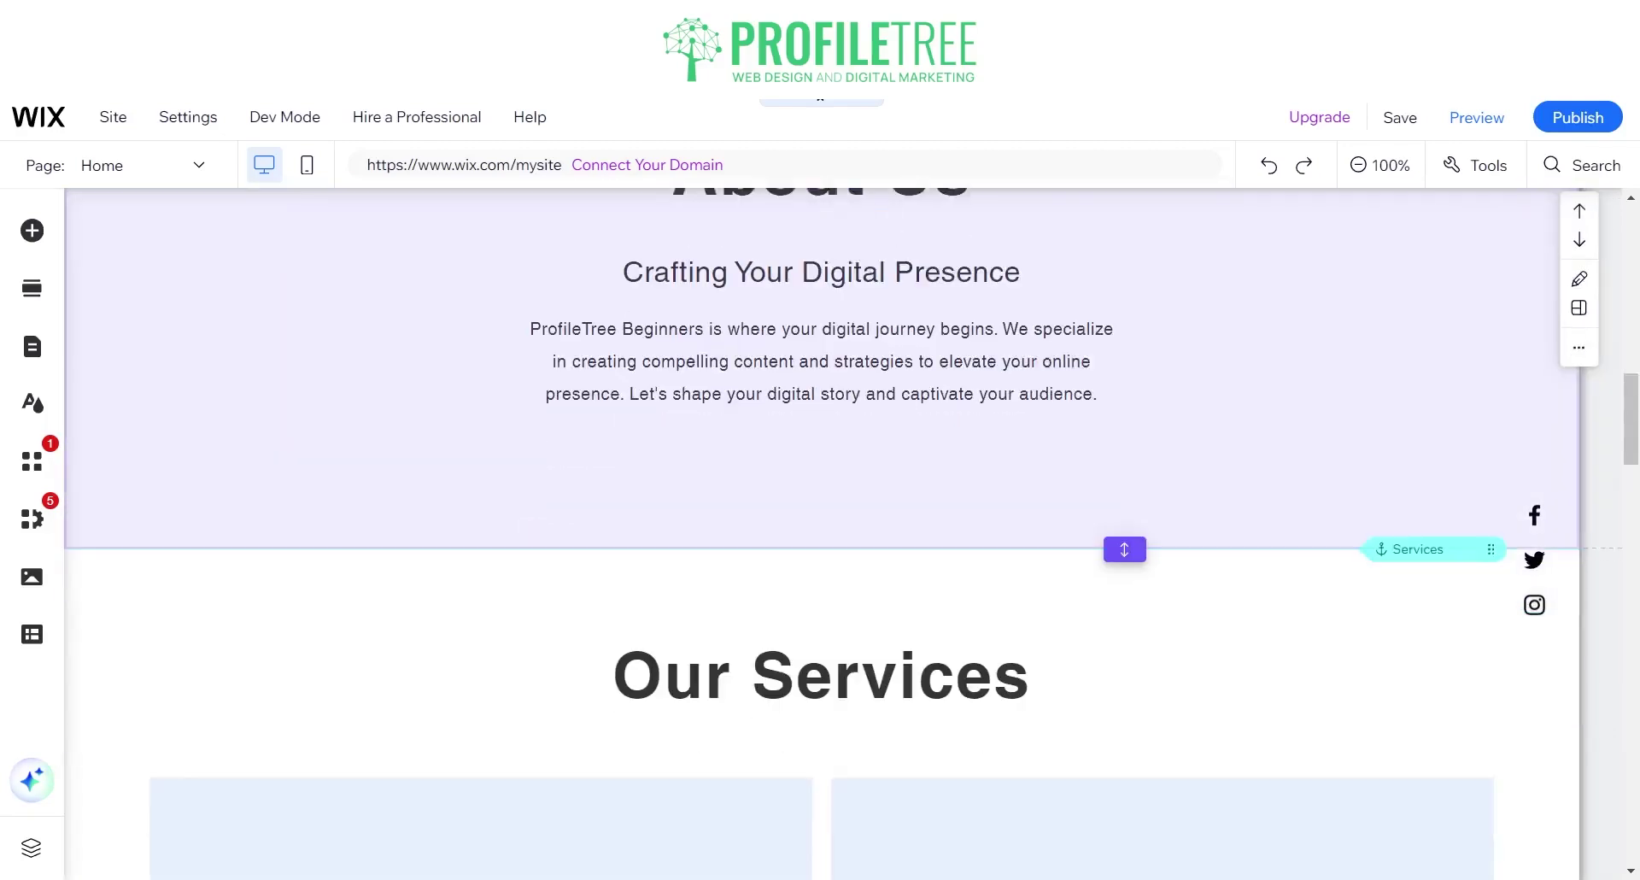
scroll(820, 513, "down", 3)
scroll(820, 533, "down", 20)
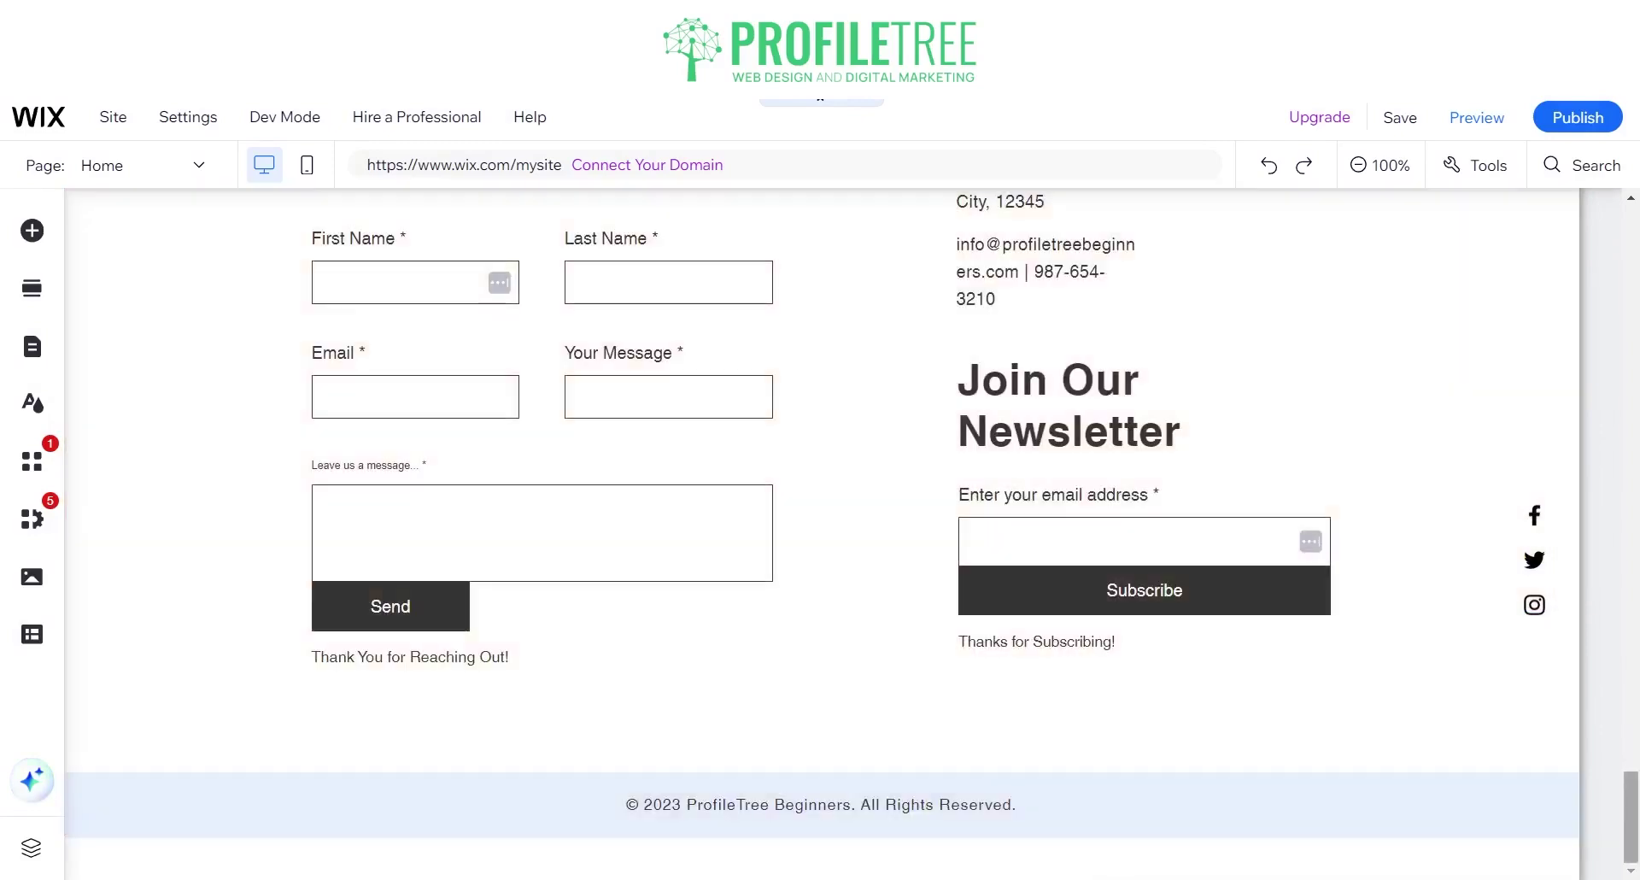
left_click_drag(1632, 799, 1633, 231)
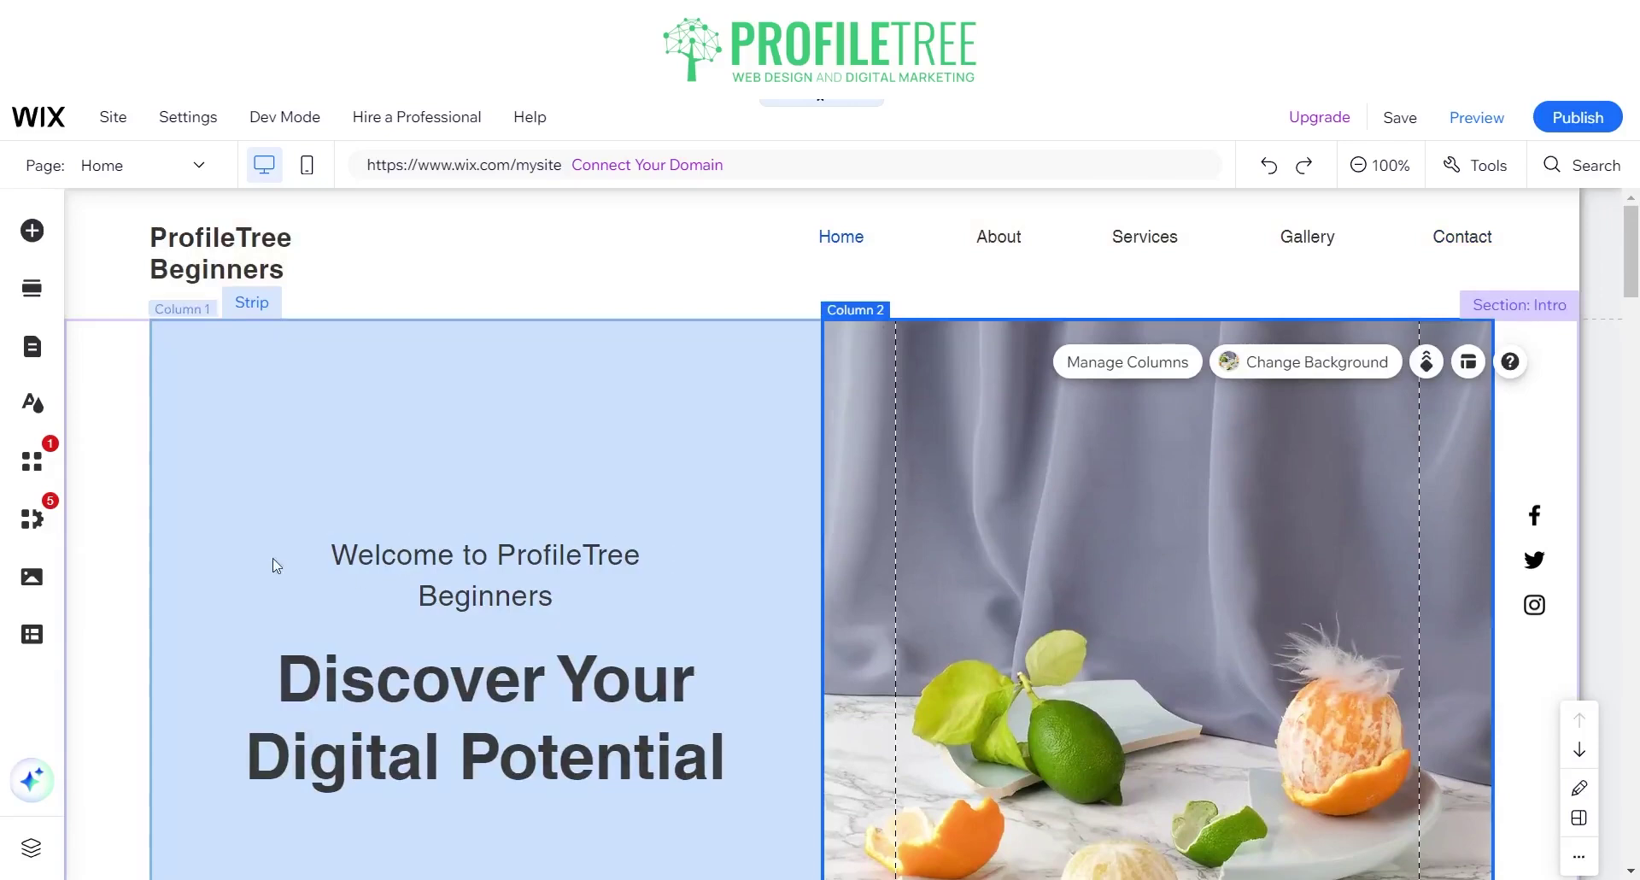
Insert the "Get to Know Us" section from the About designs between the Intro and About Us sections
scroll(129, 448, "down", 7)
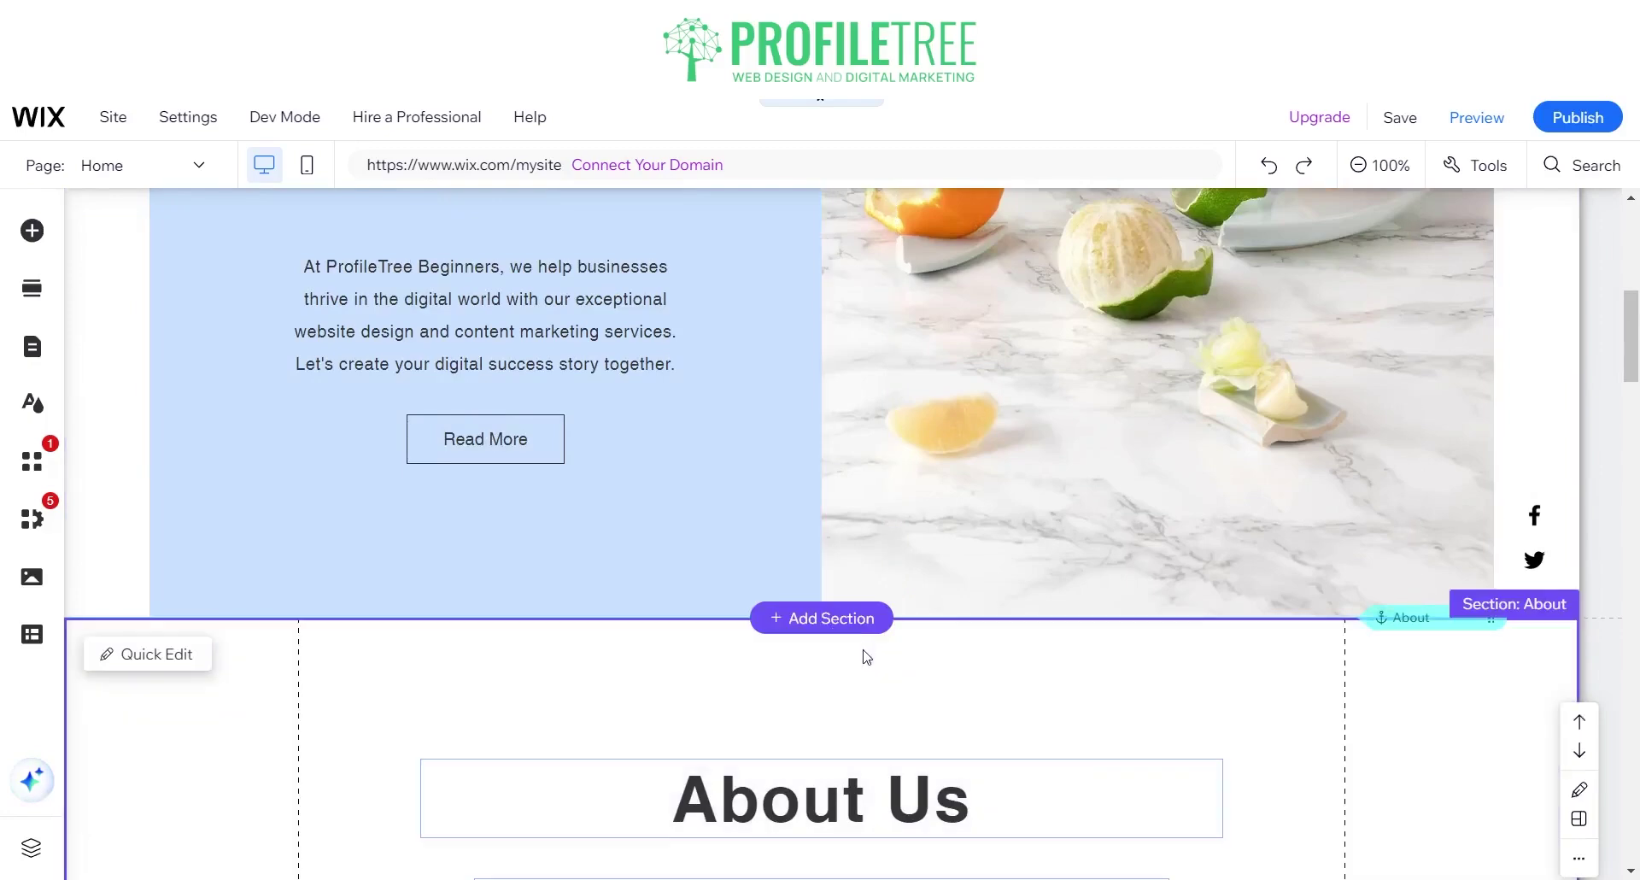
left_click(851, 618)
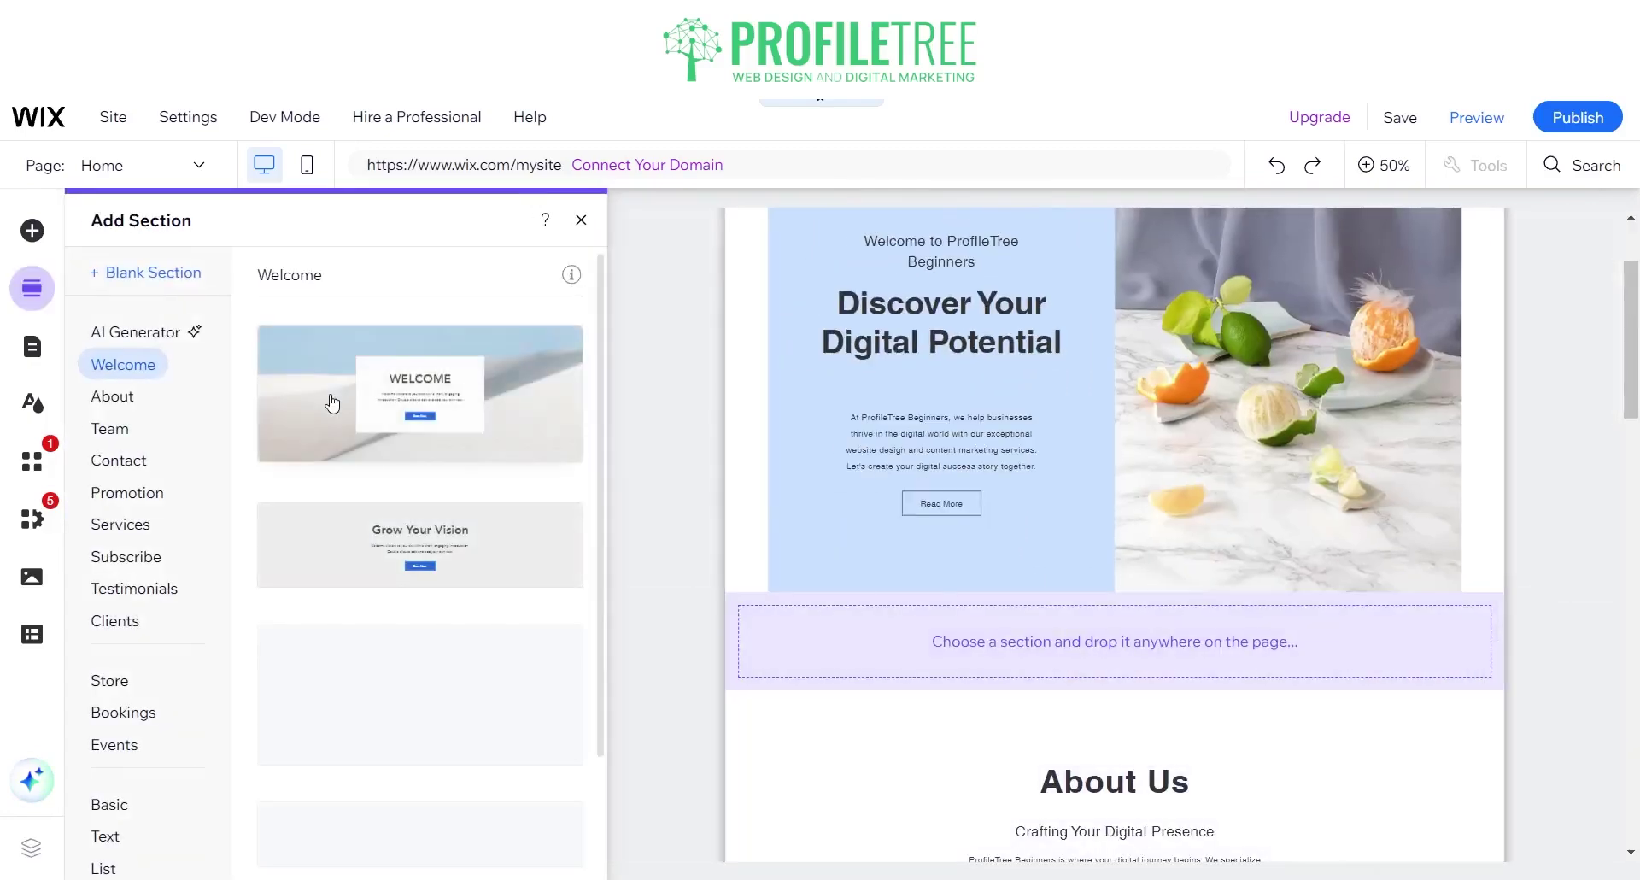
left_click(133, 397)
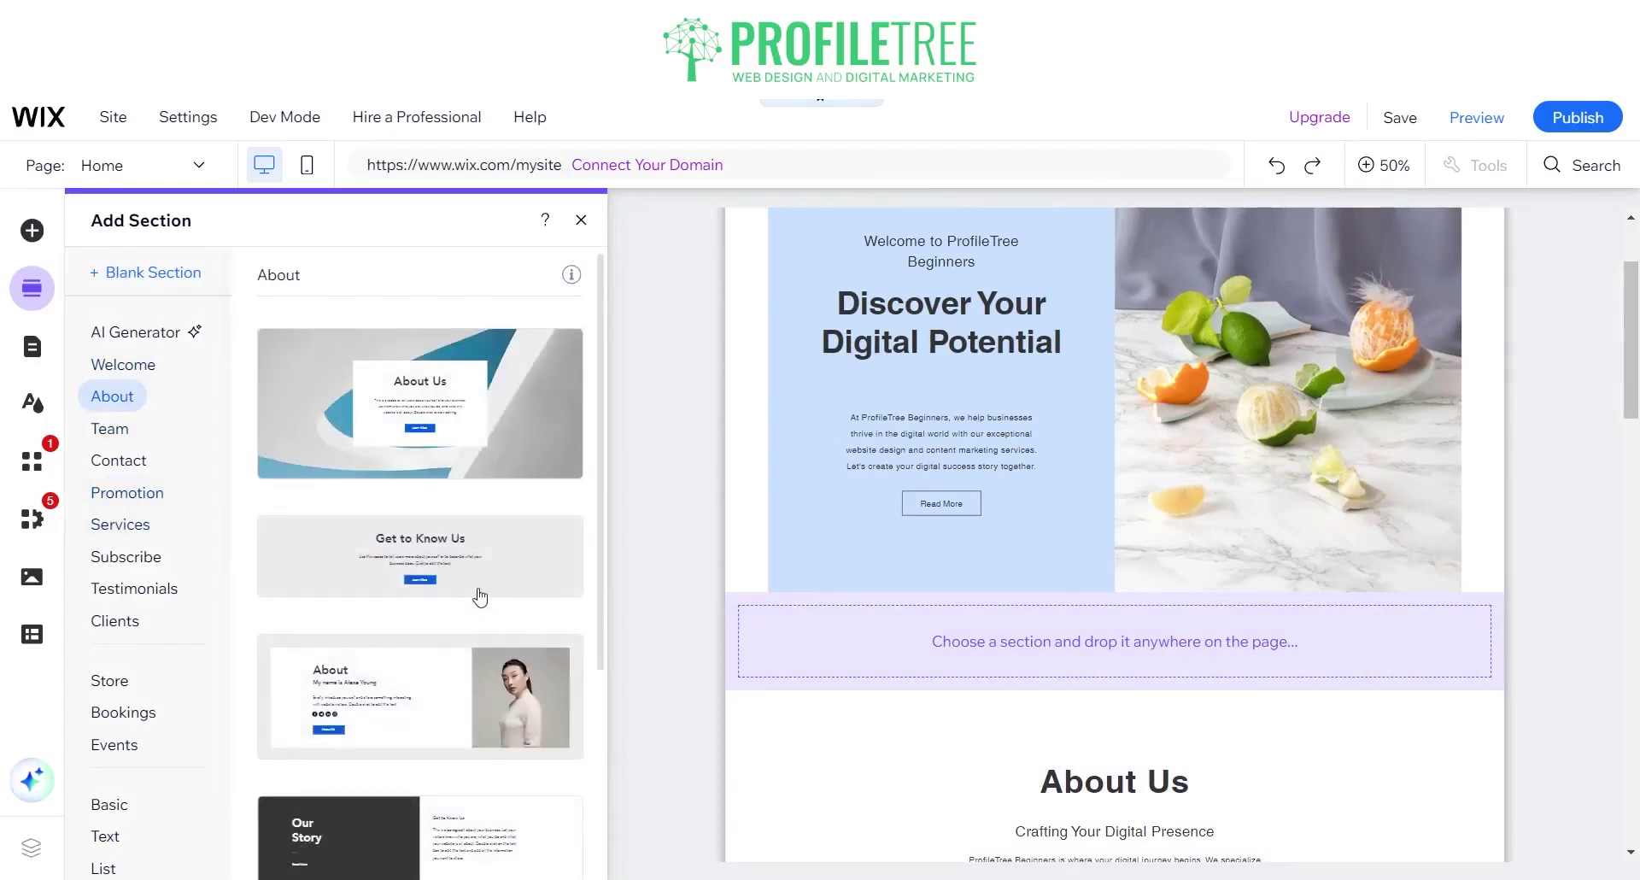
left_click_drag(480, 596, 959, 671)
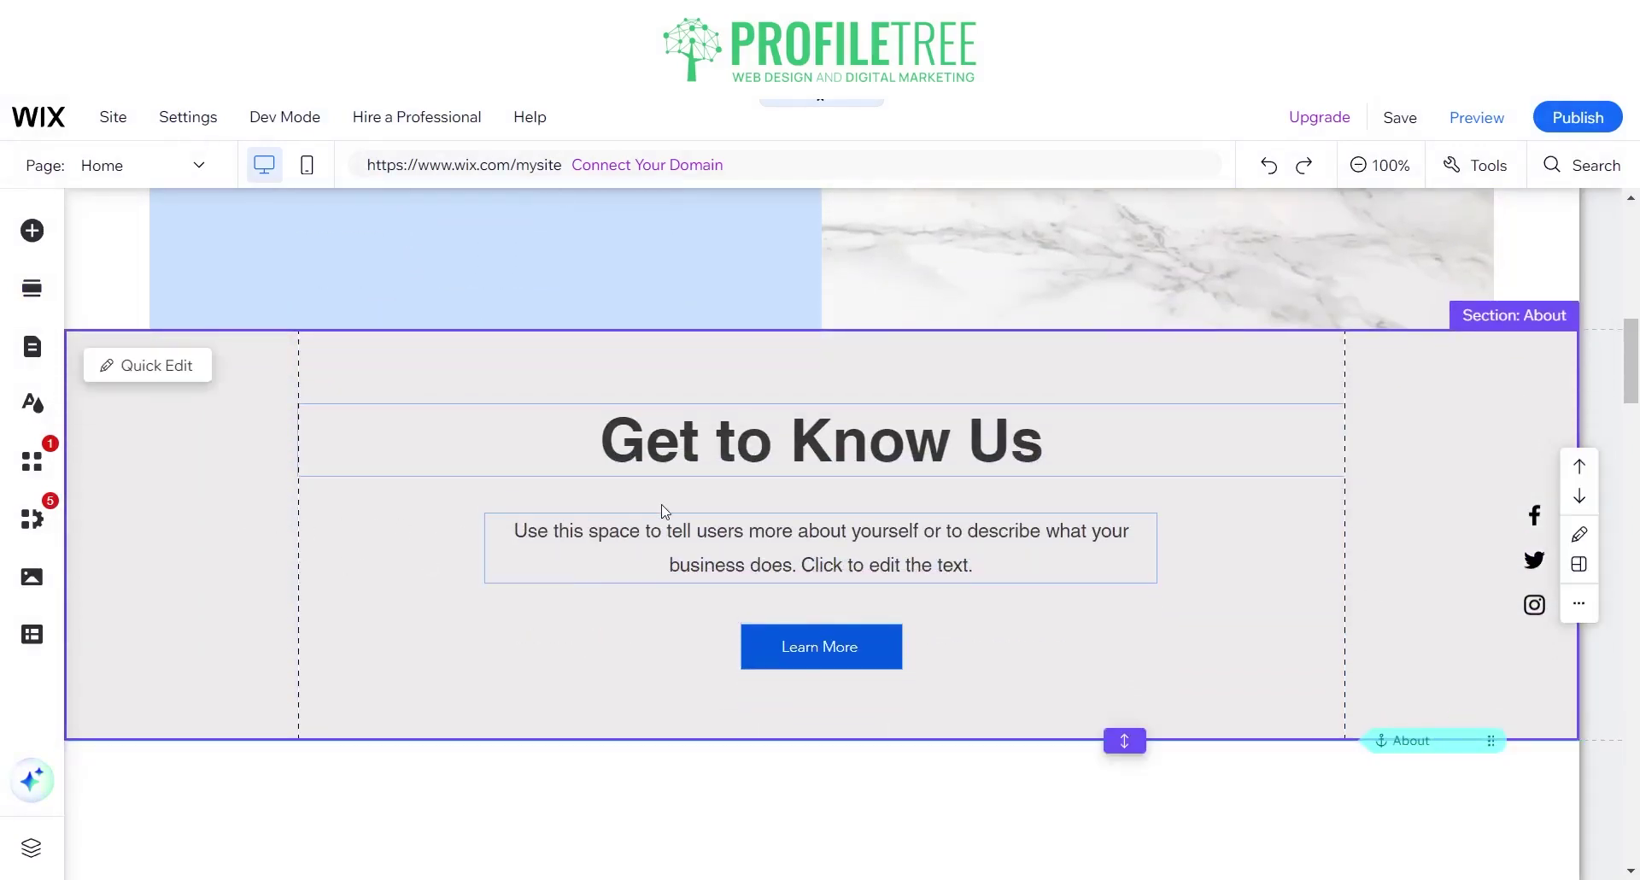
Try moving the "Get to Know Us" heading toward the section's left side and undo the move
left_click(753, 445)
left_click_drag(753, 445, 559, 445)
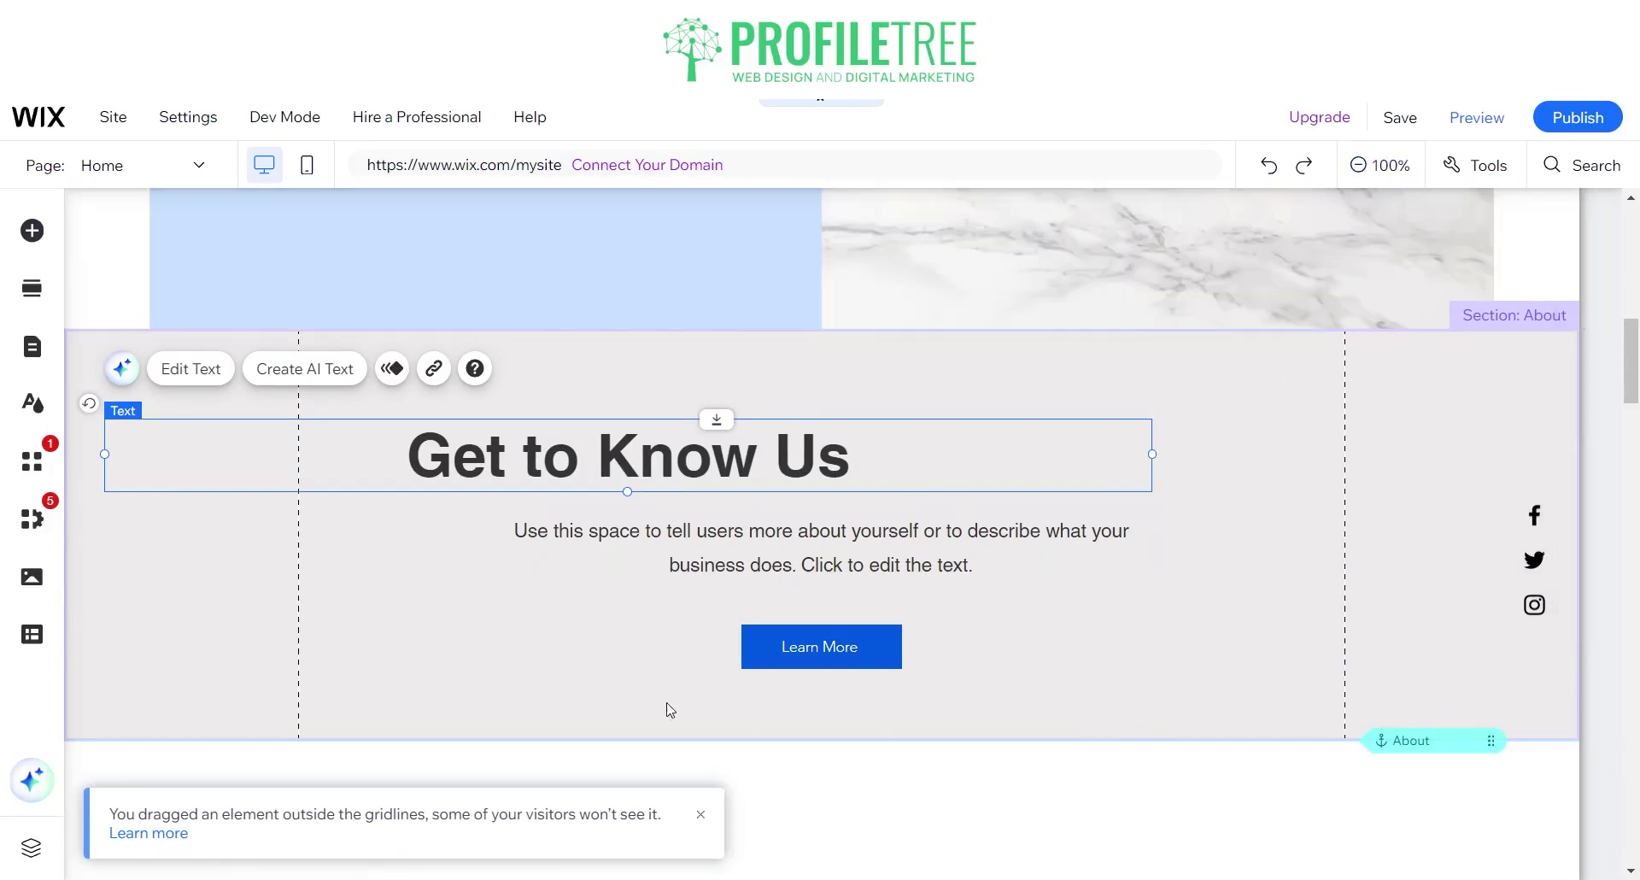
left_click(1262, 171)
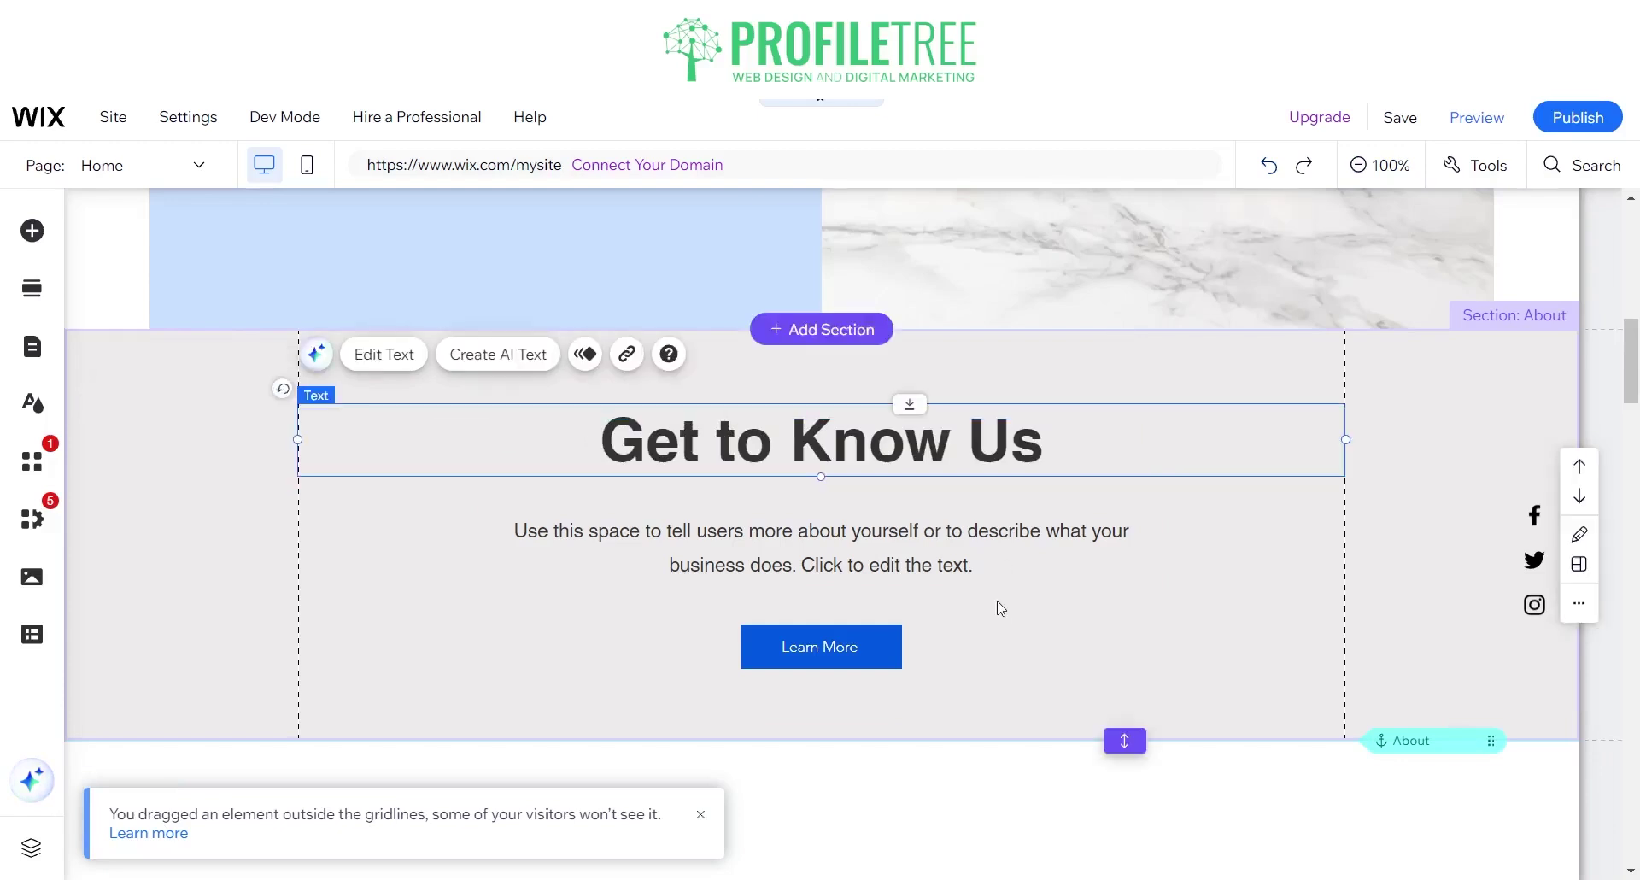
left_click(250, 606)
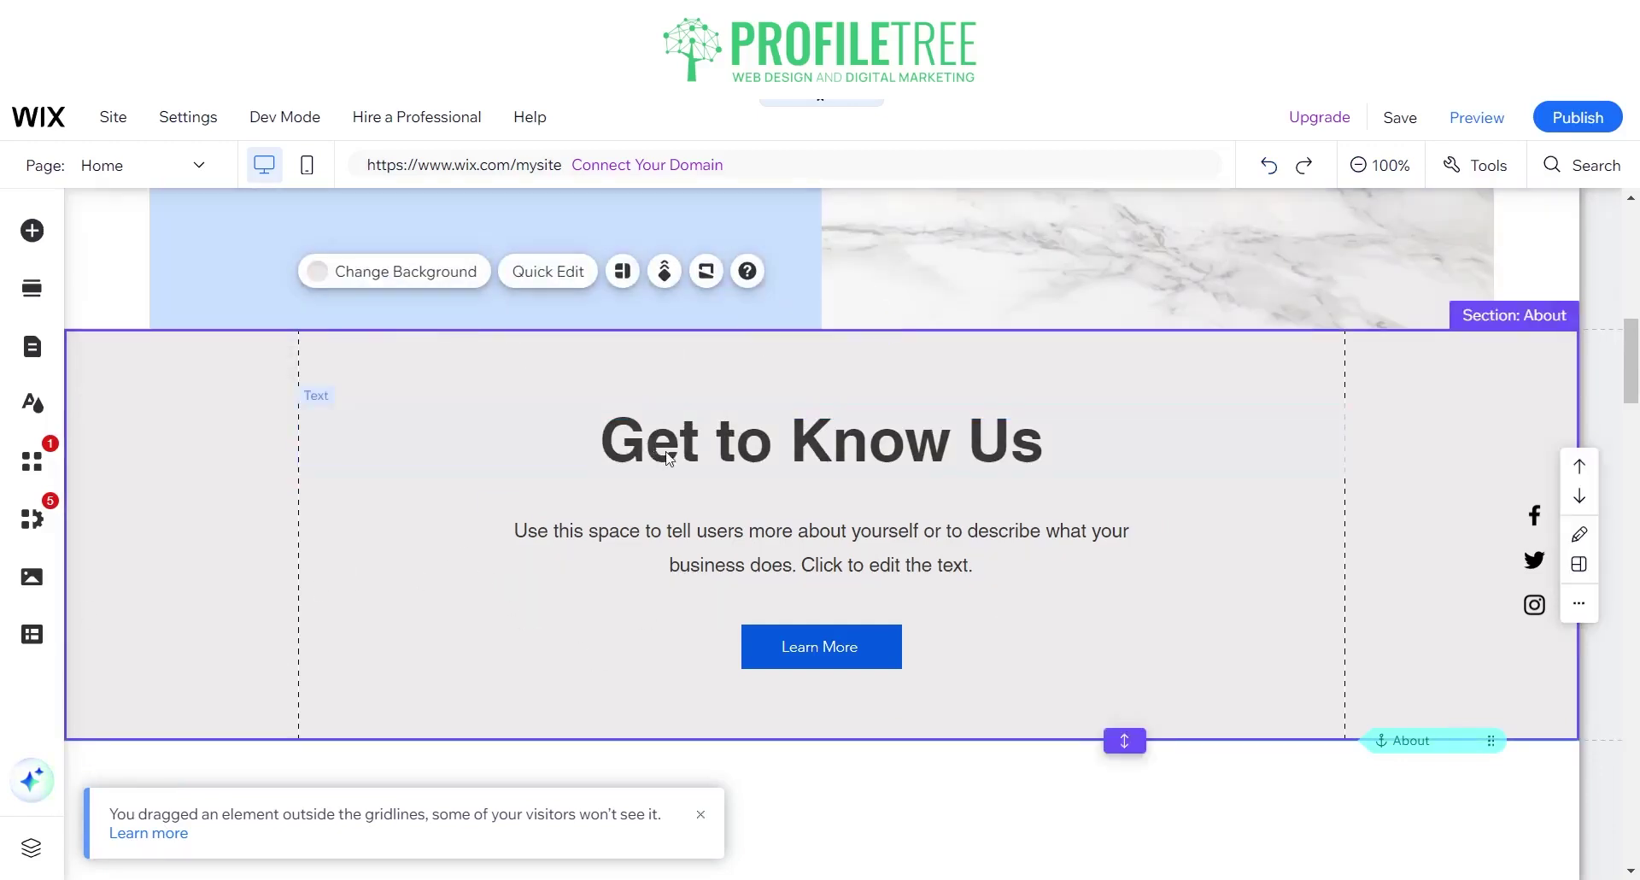
Examine the font and alignment options for the "Get to Know Us" heading
left_click(666, 450)
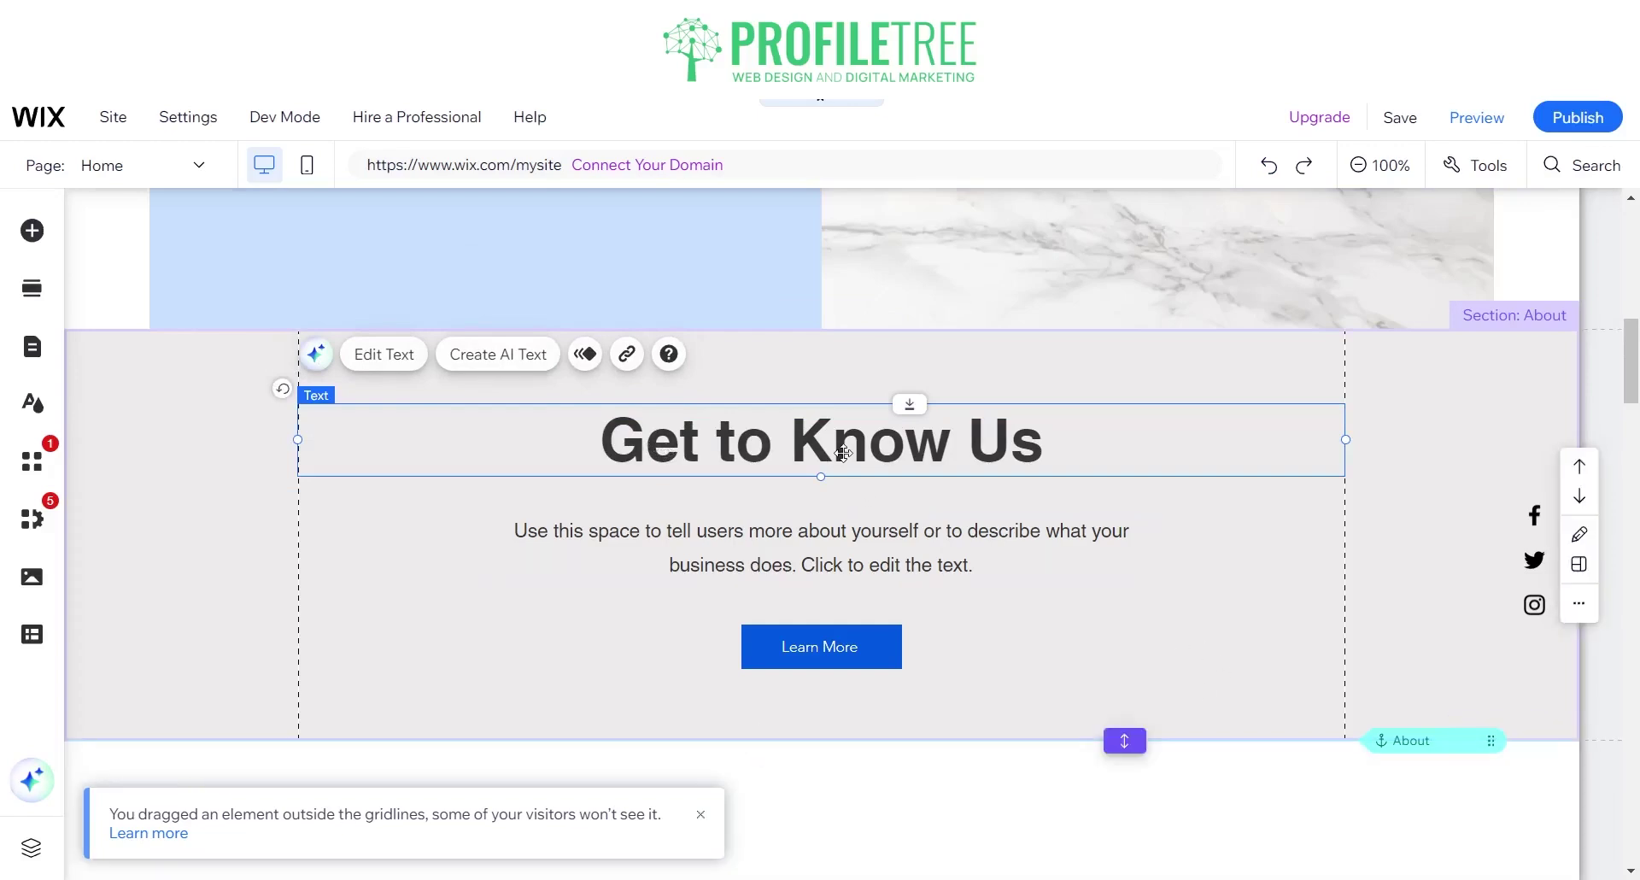
double_click(843, 453)
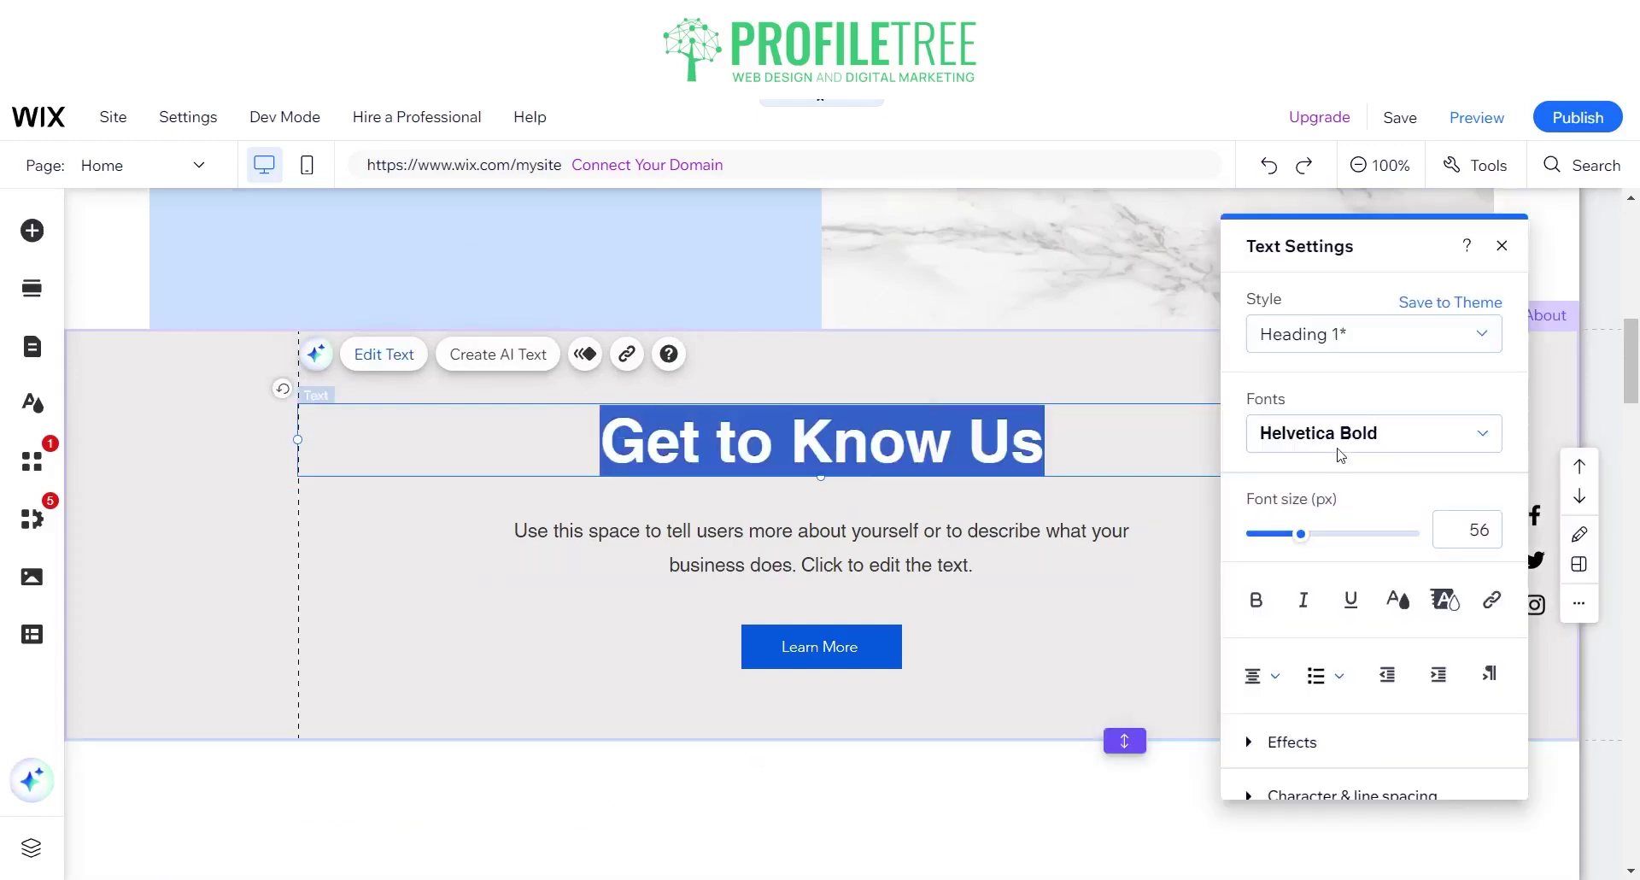
left_click(1369, 435)
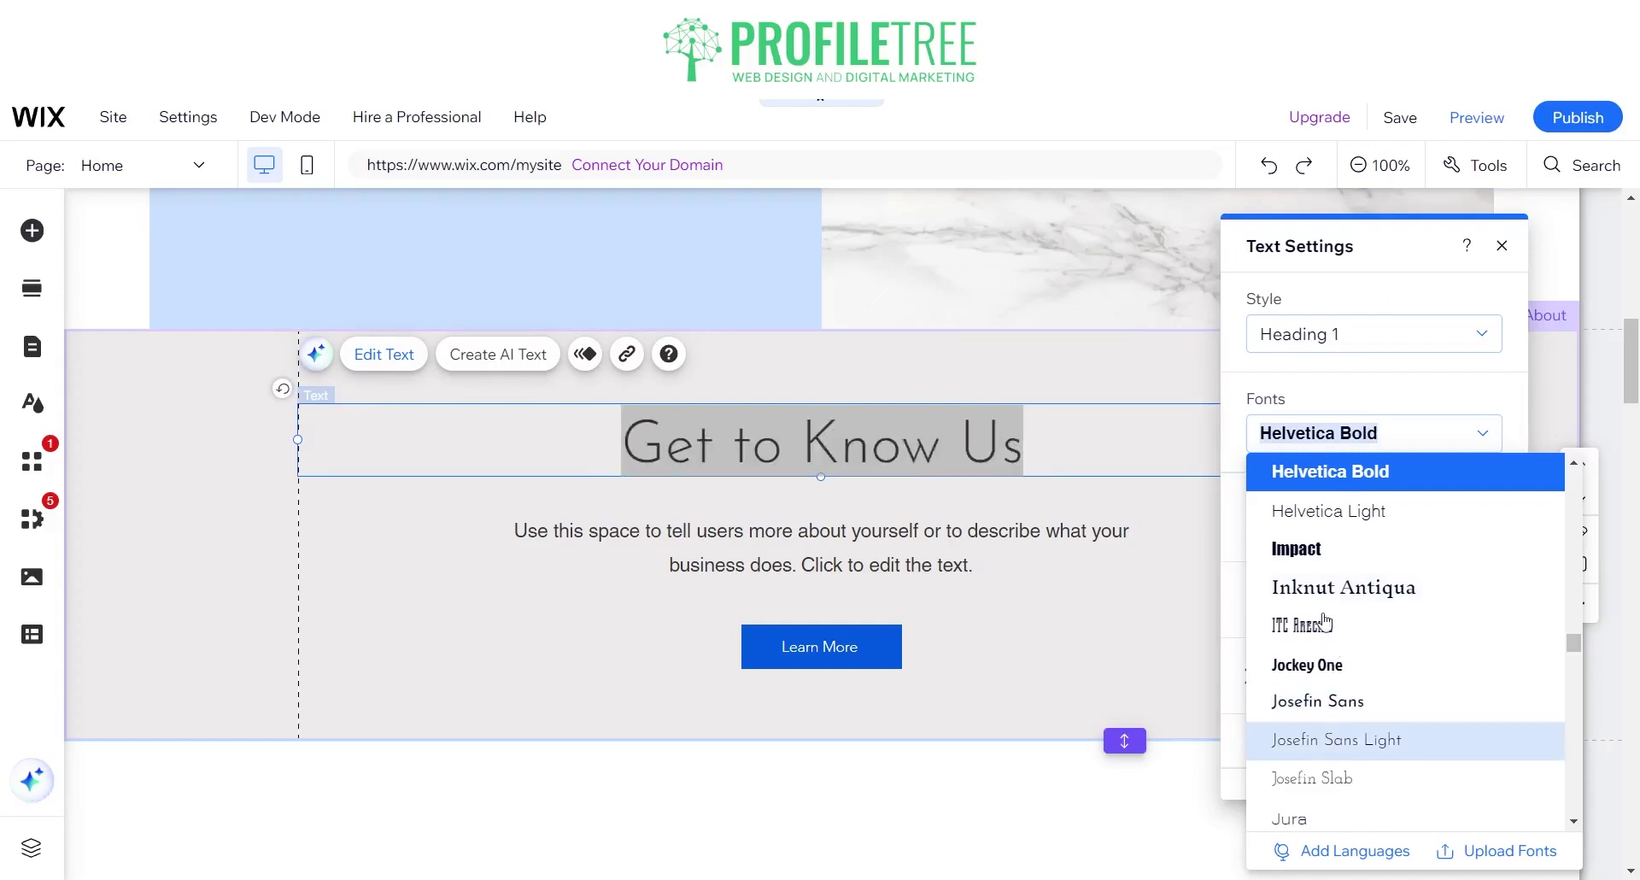
left_click(1236, 589)
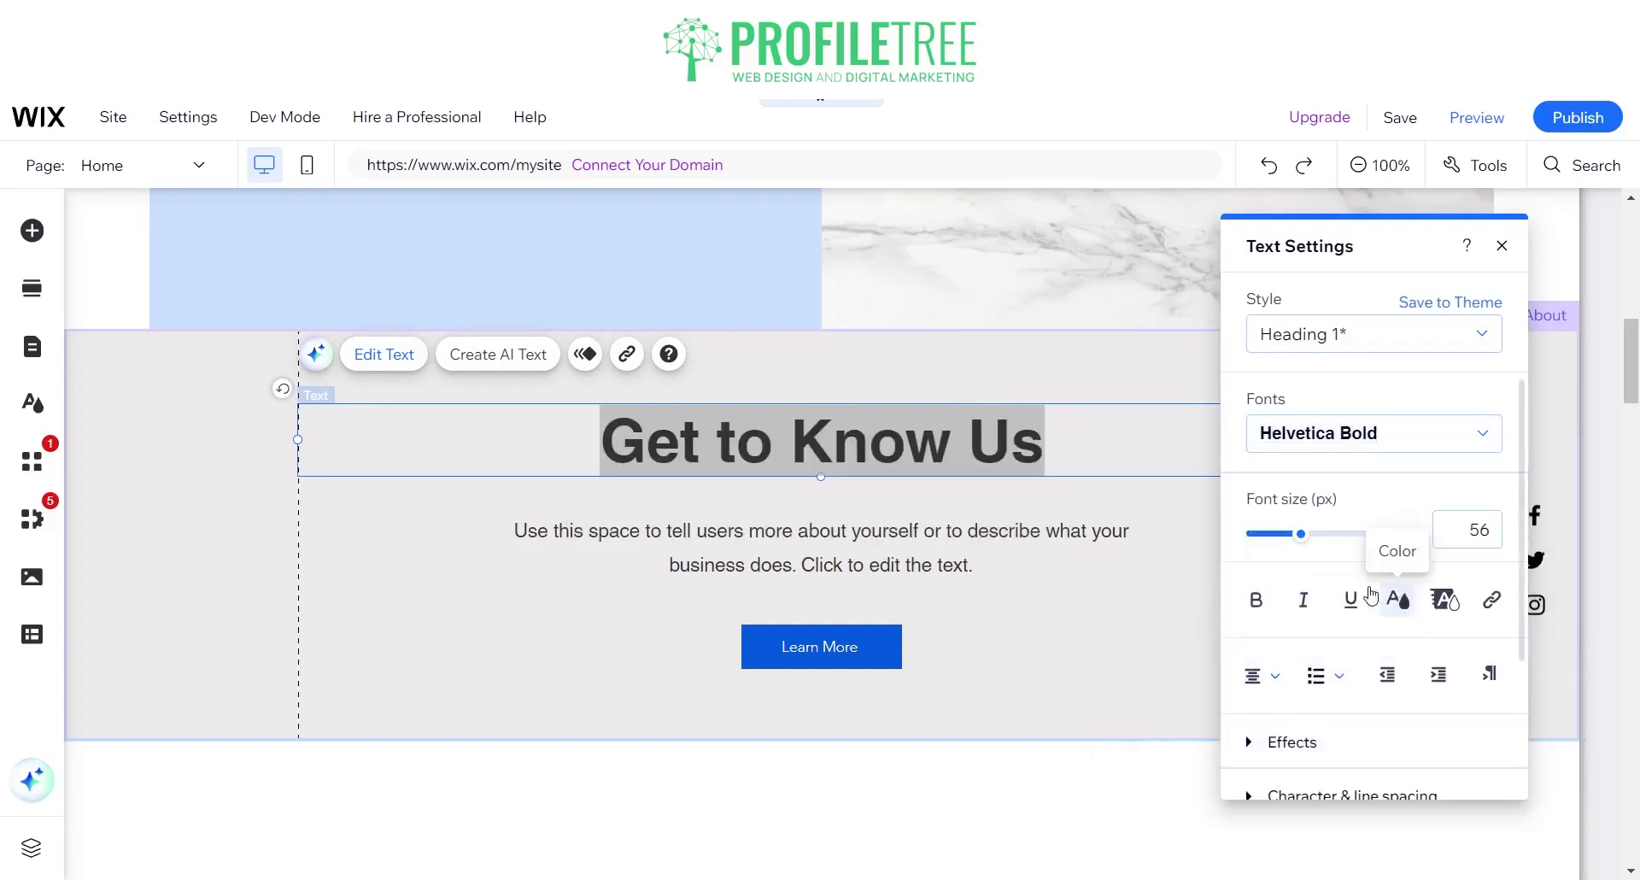
scroll(1272, 679, "down", 1)
left_click(1262, 572)
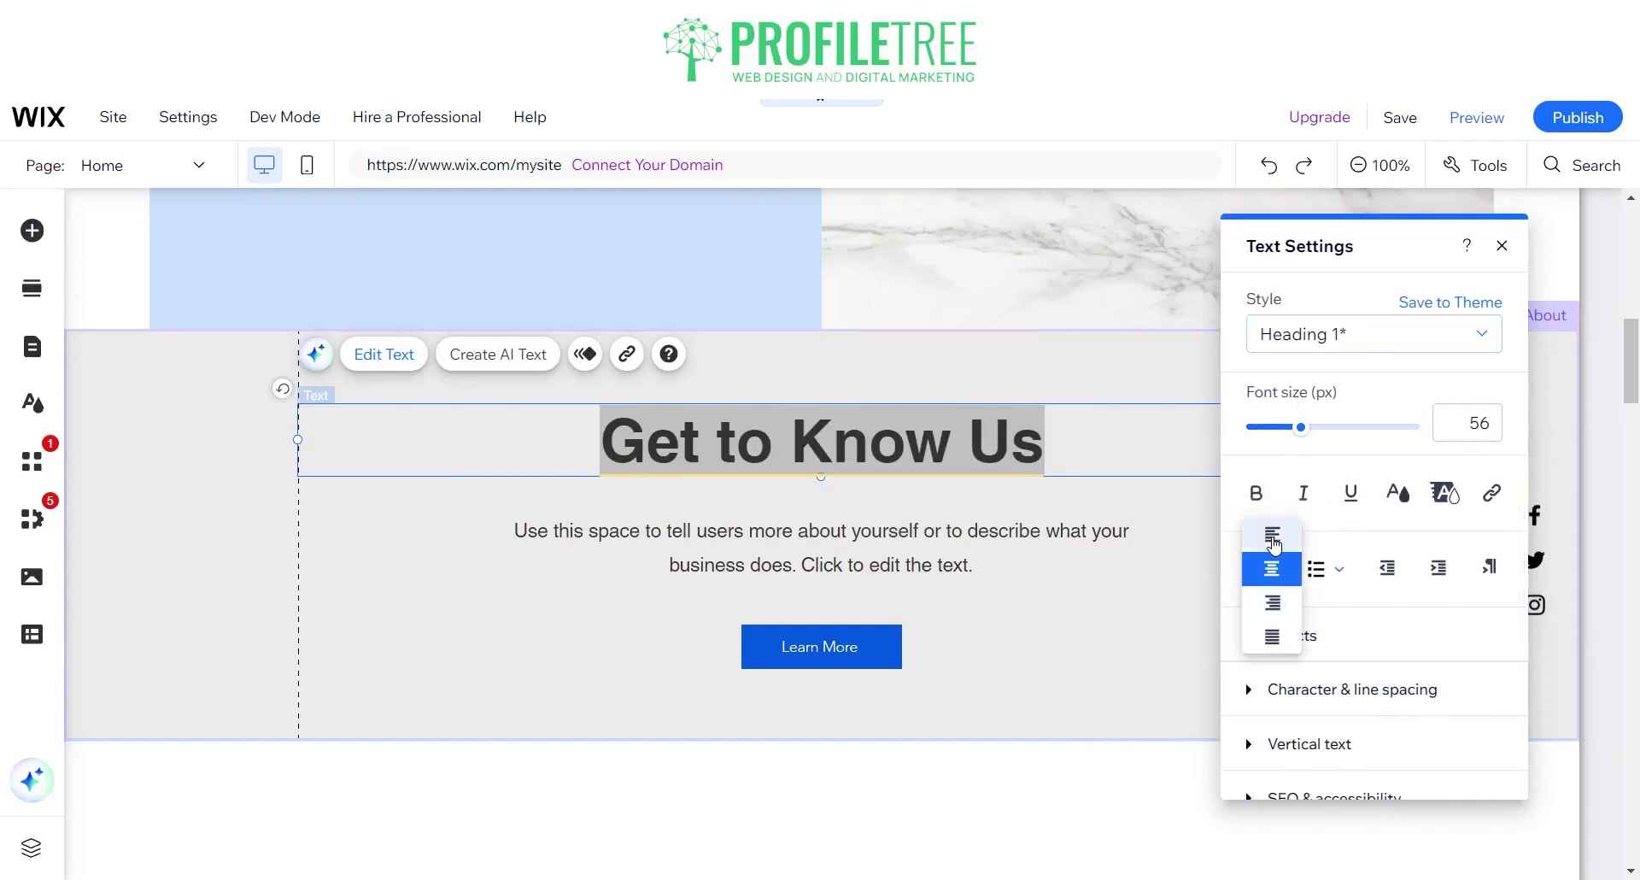
Check the editing options of the section's paragraph and the custom design options of its Learn More button
left_click(888, 554)
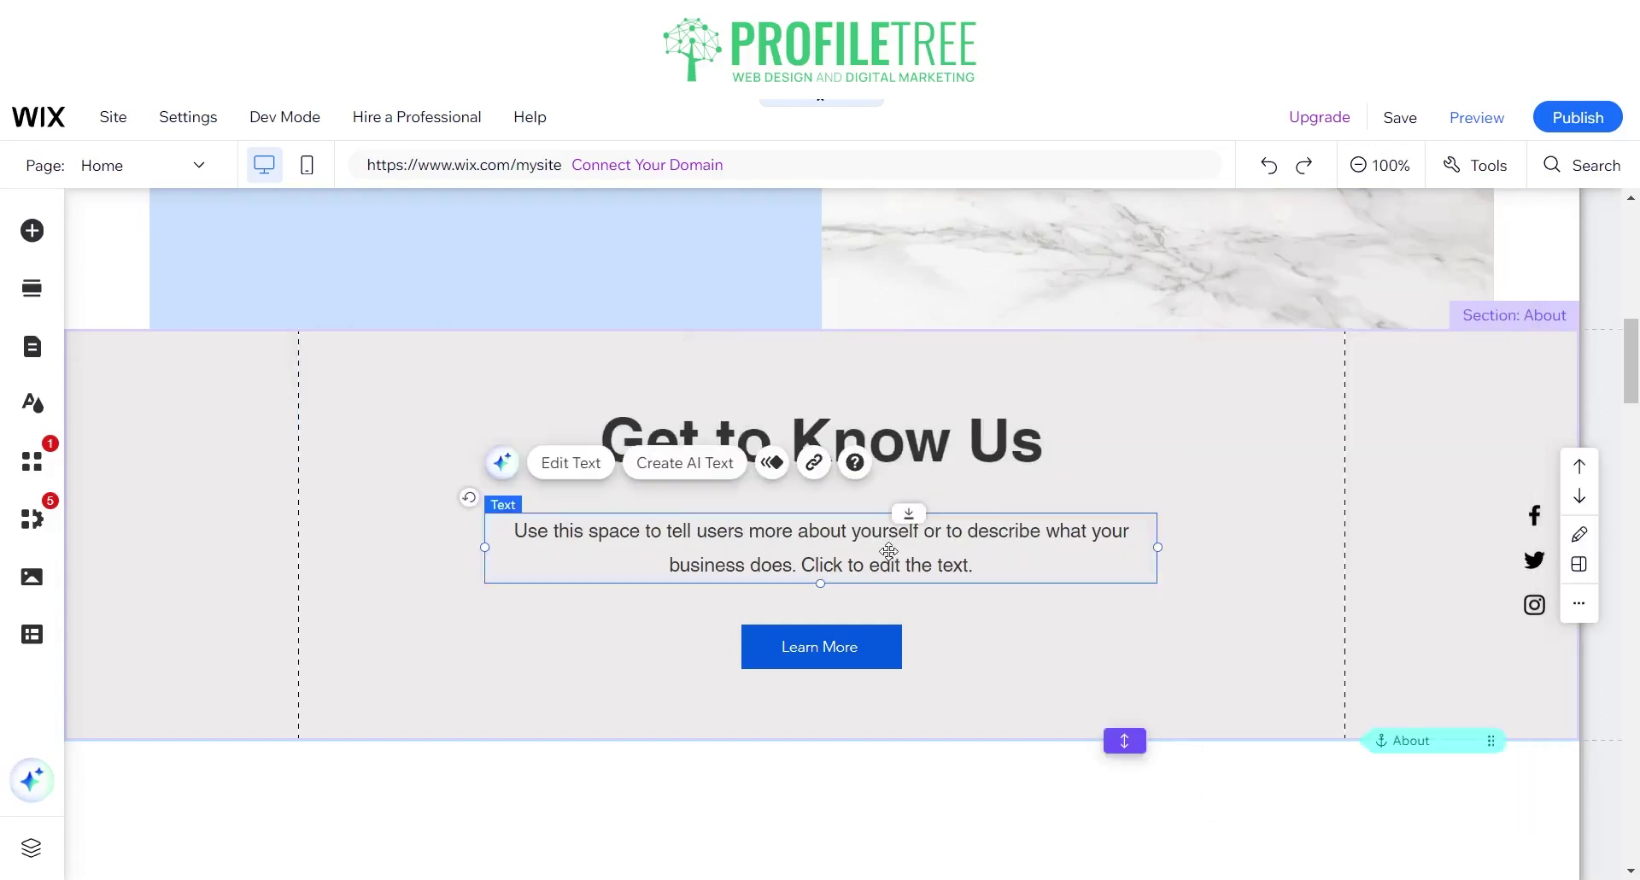
left_click(592, 475)
left_click(433, 682)
left_click(839, 644)
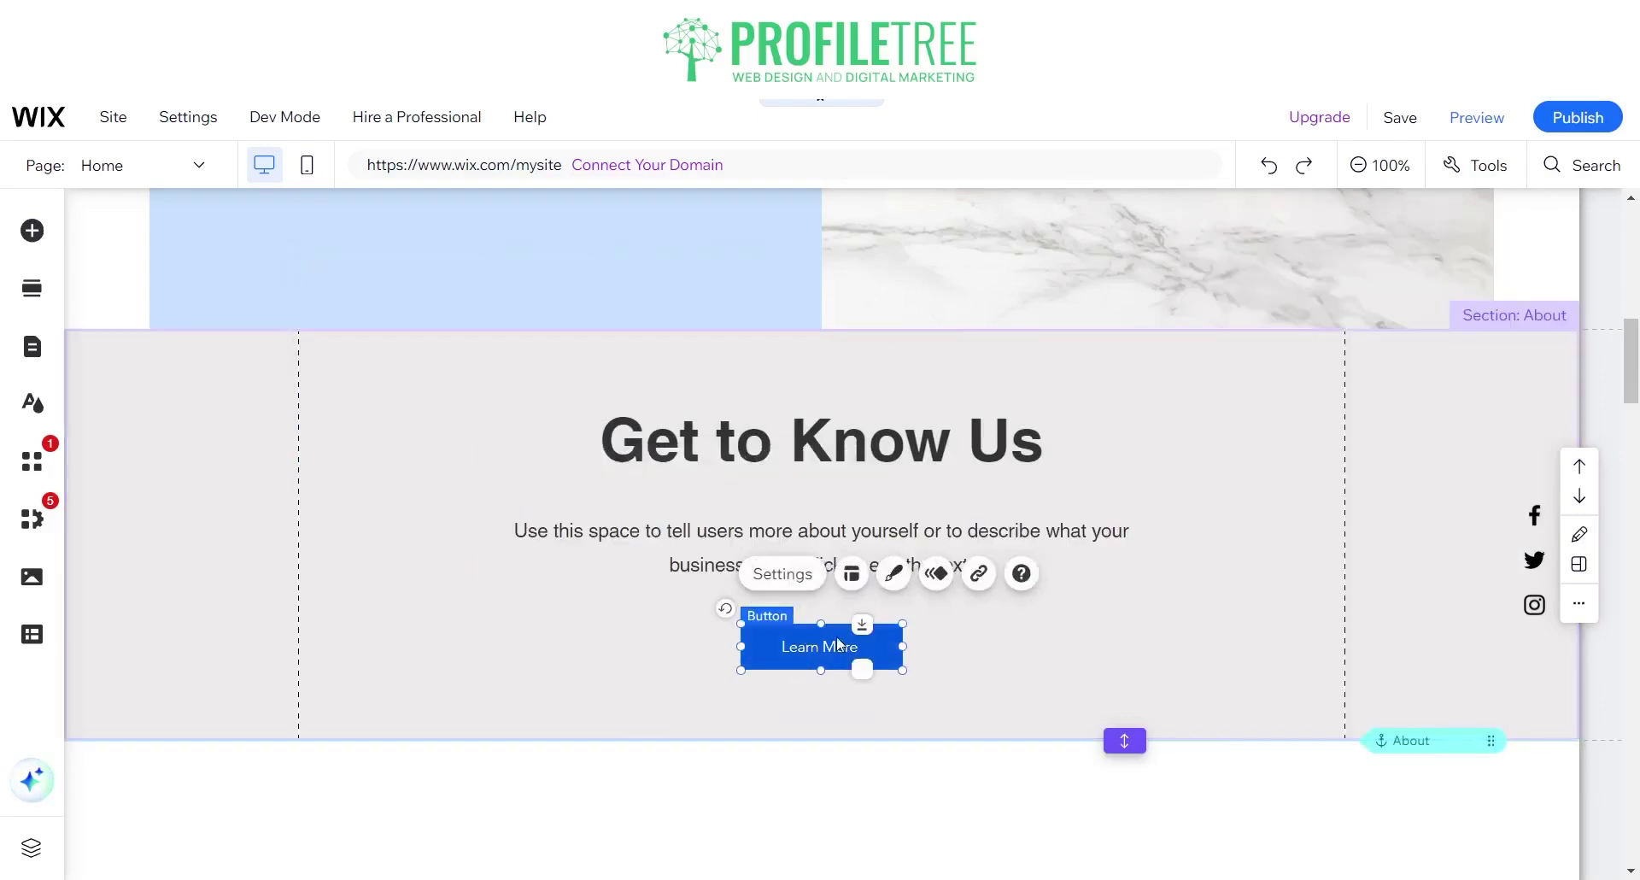
left_click(895, 581)
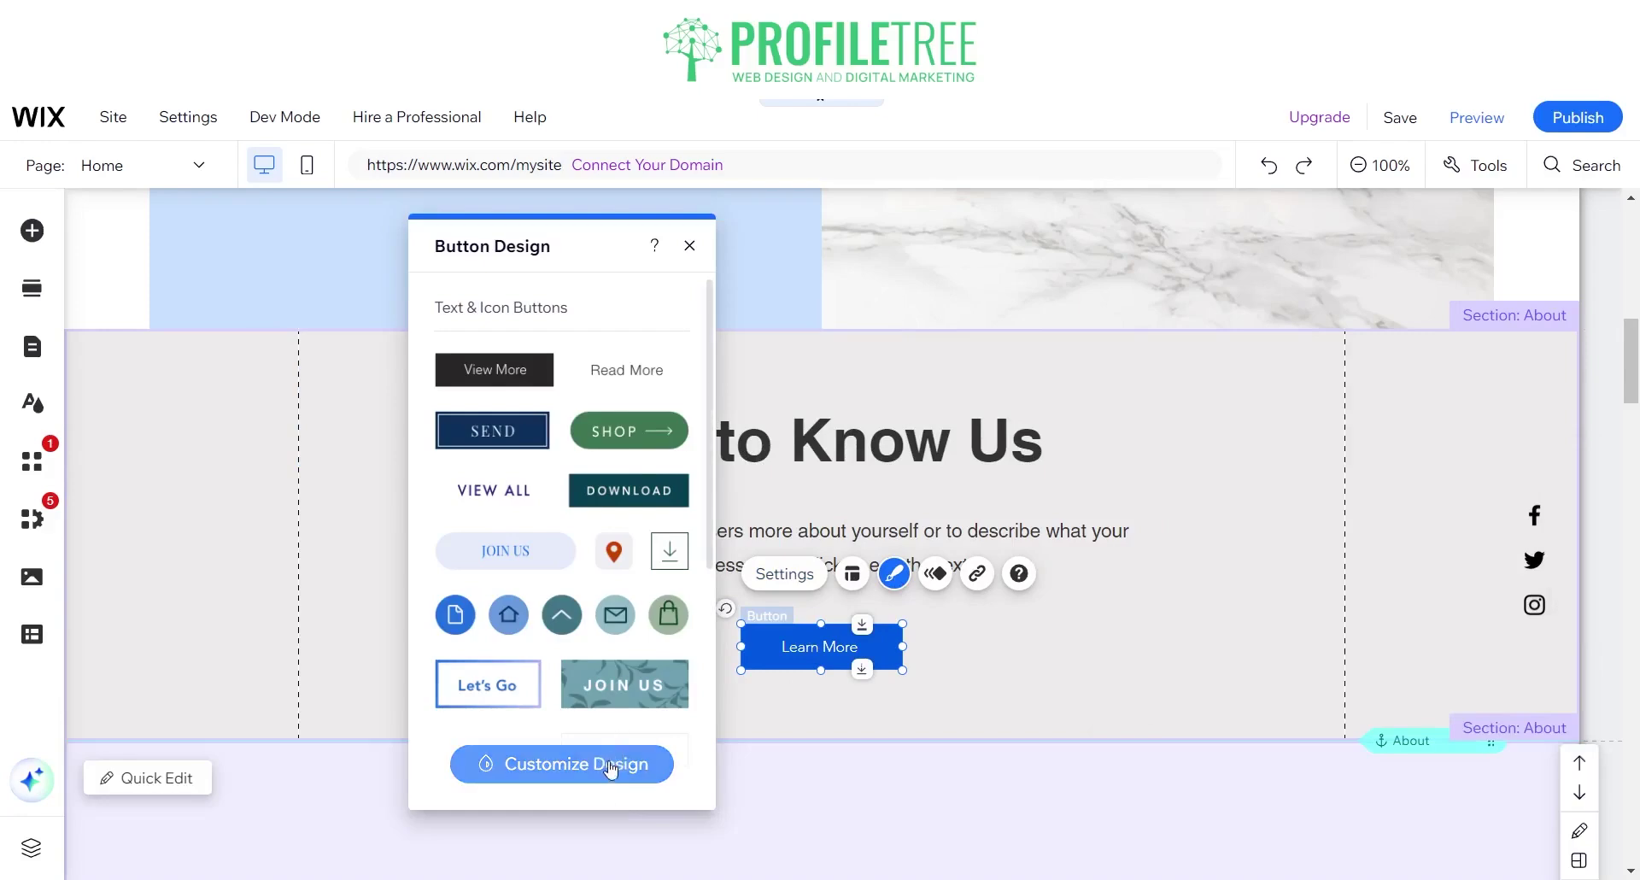
left_click(610, 766)
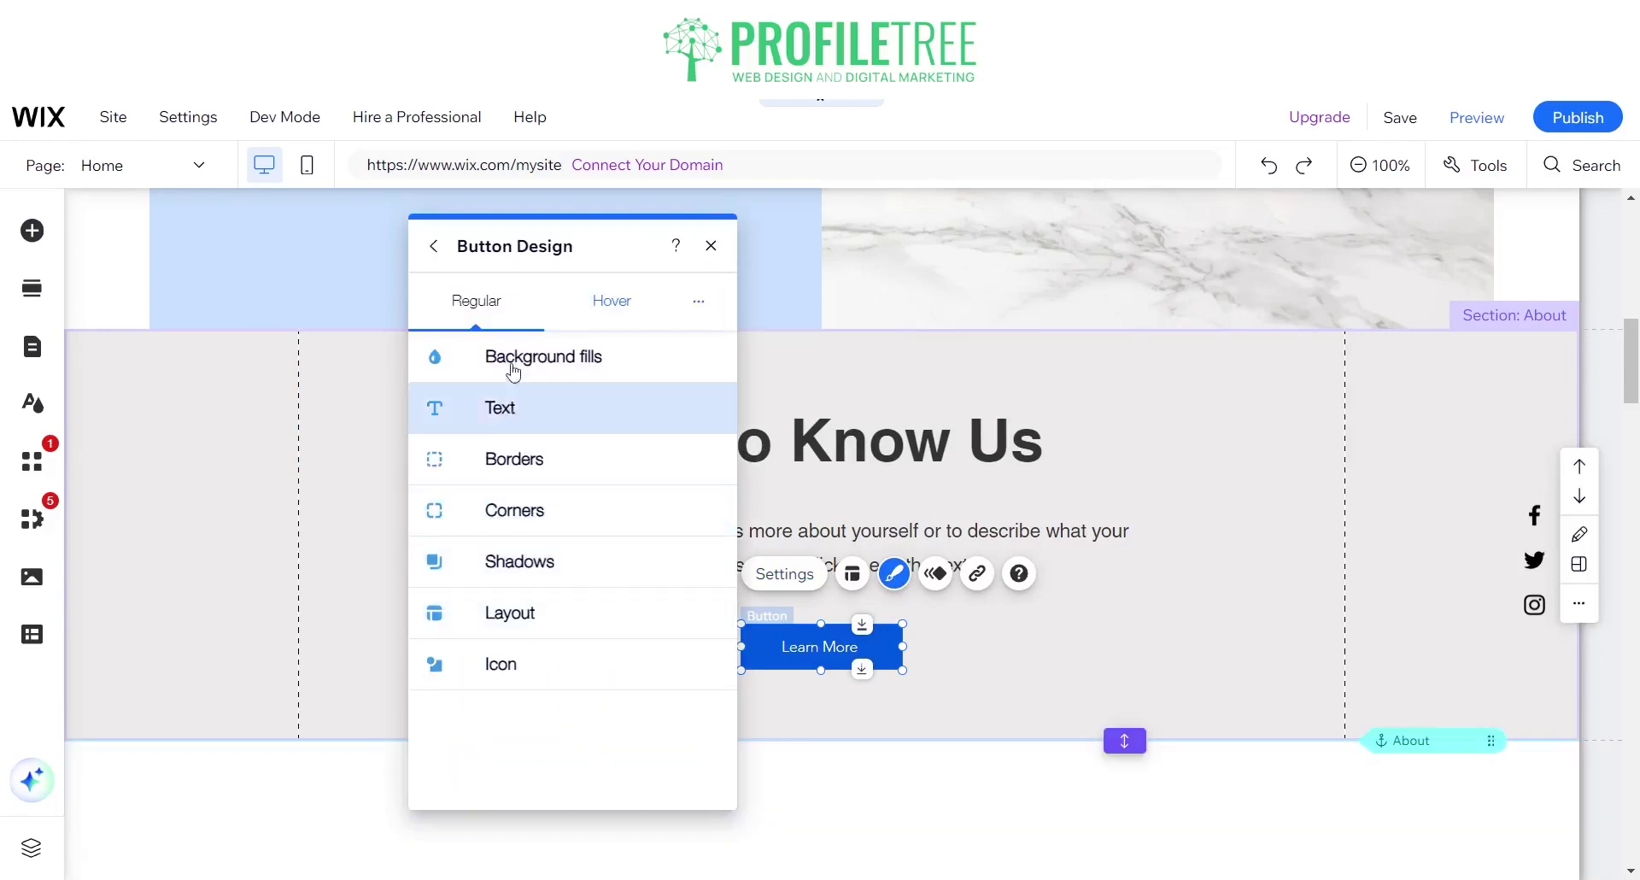
left_click(710, 245)
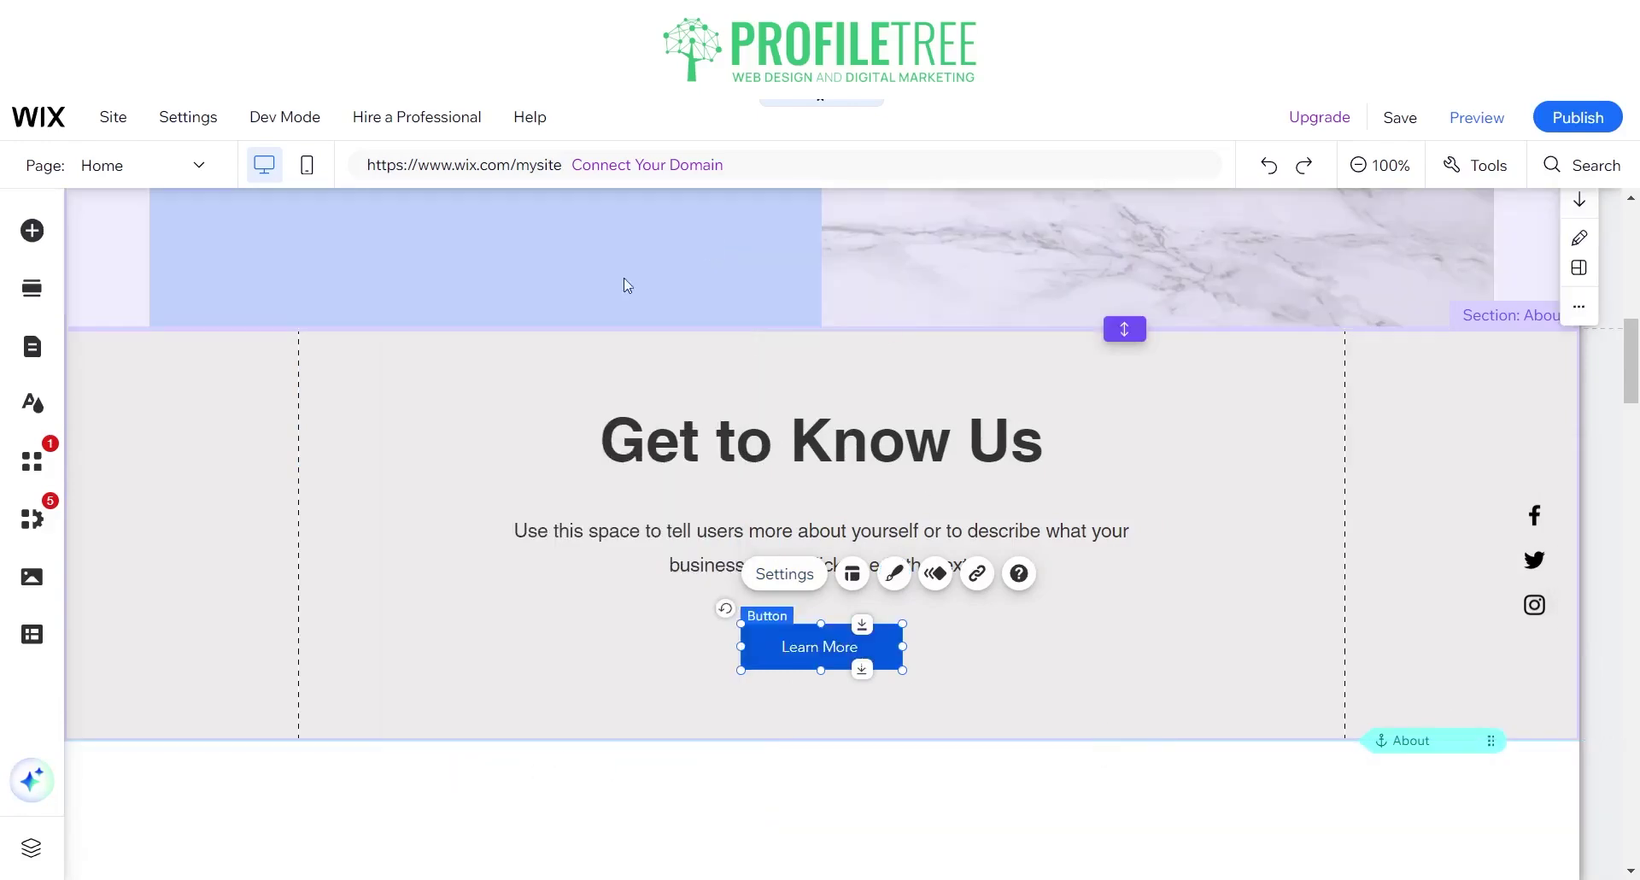
scroll(1056, 696, "down", 4)
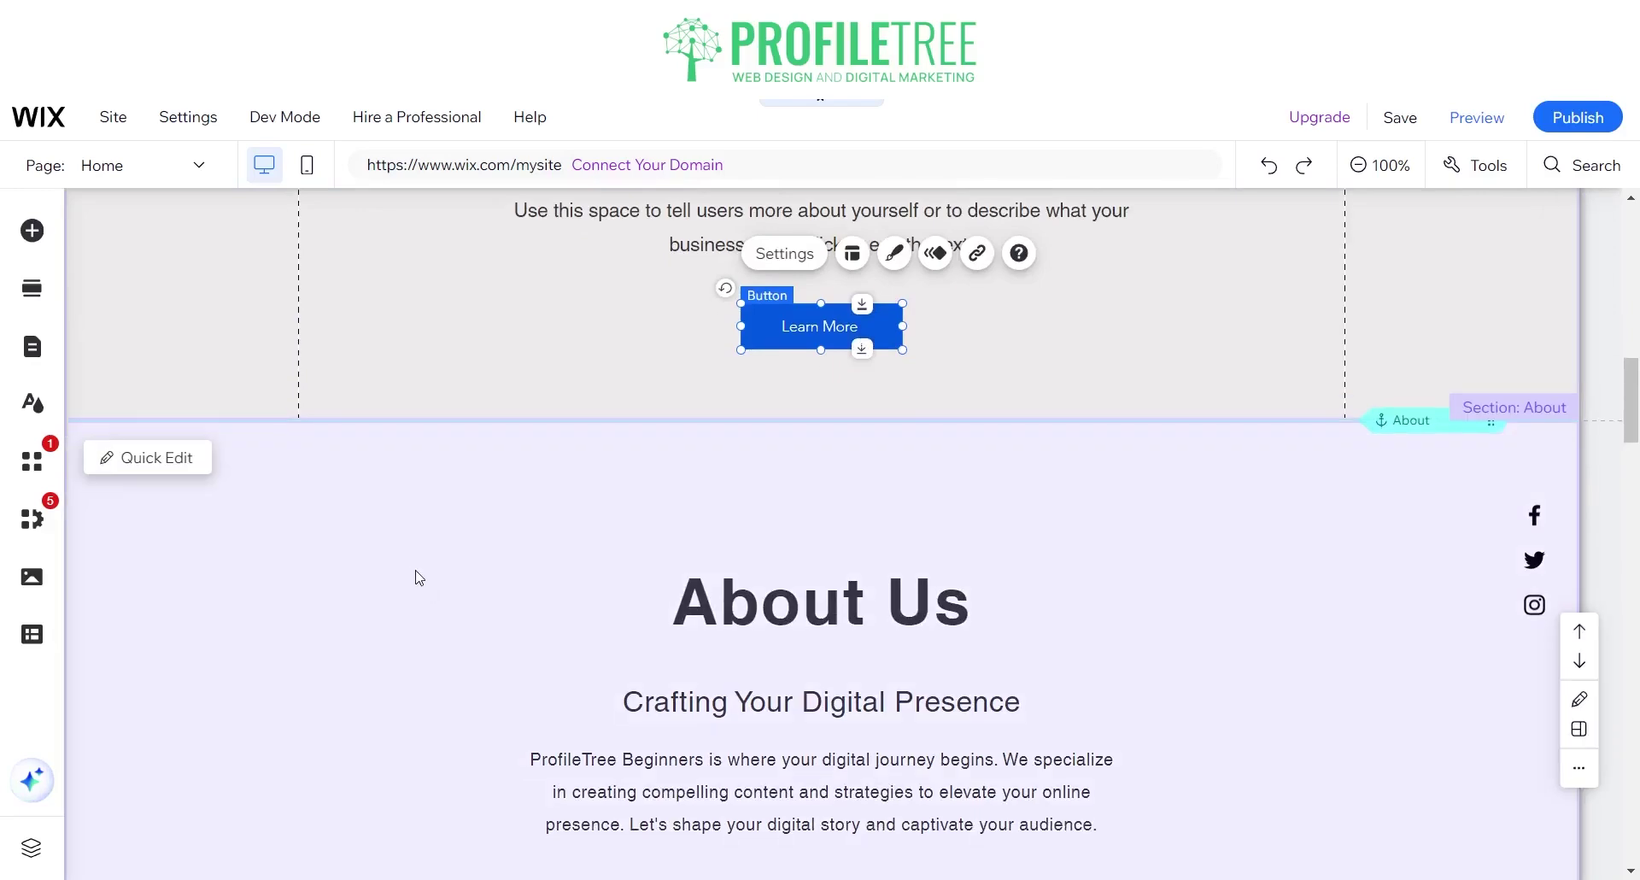
scroll(681, 589, "up", 15)
scroll(546, 630, "down", 1)
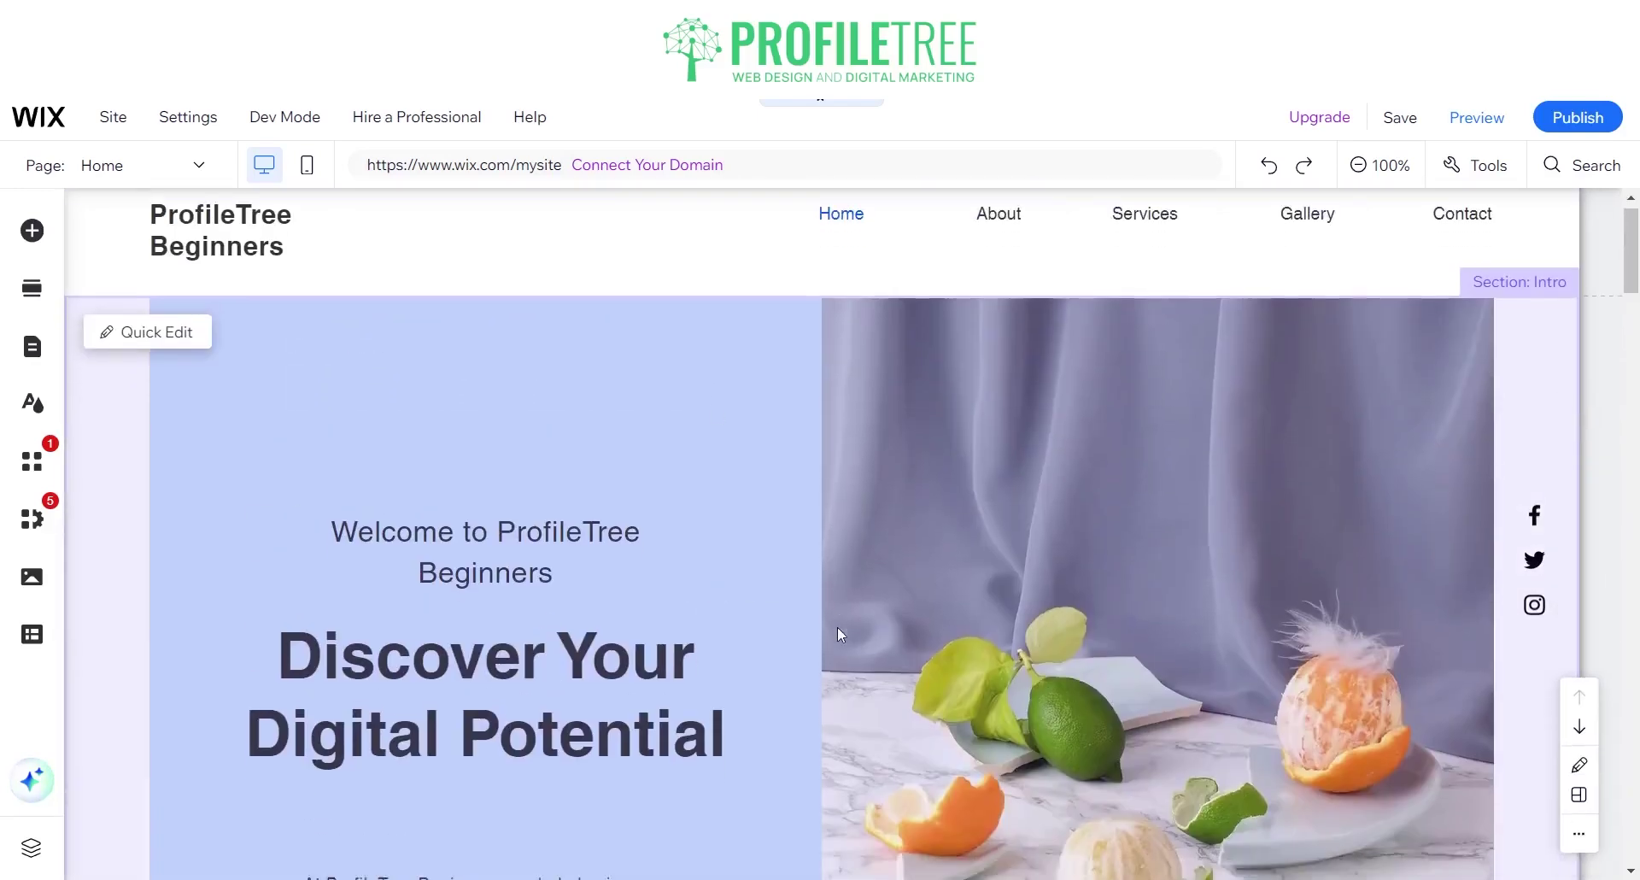
scroll(837, 627, "down", 7)
scroll(902, 587, "up", 8)
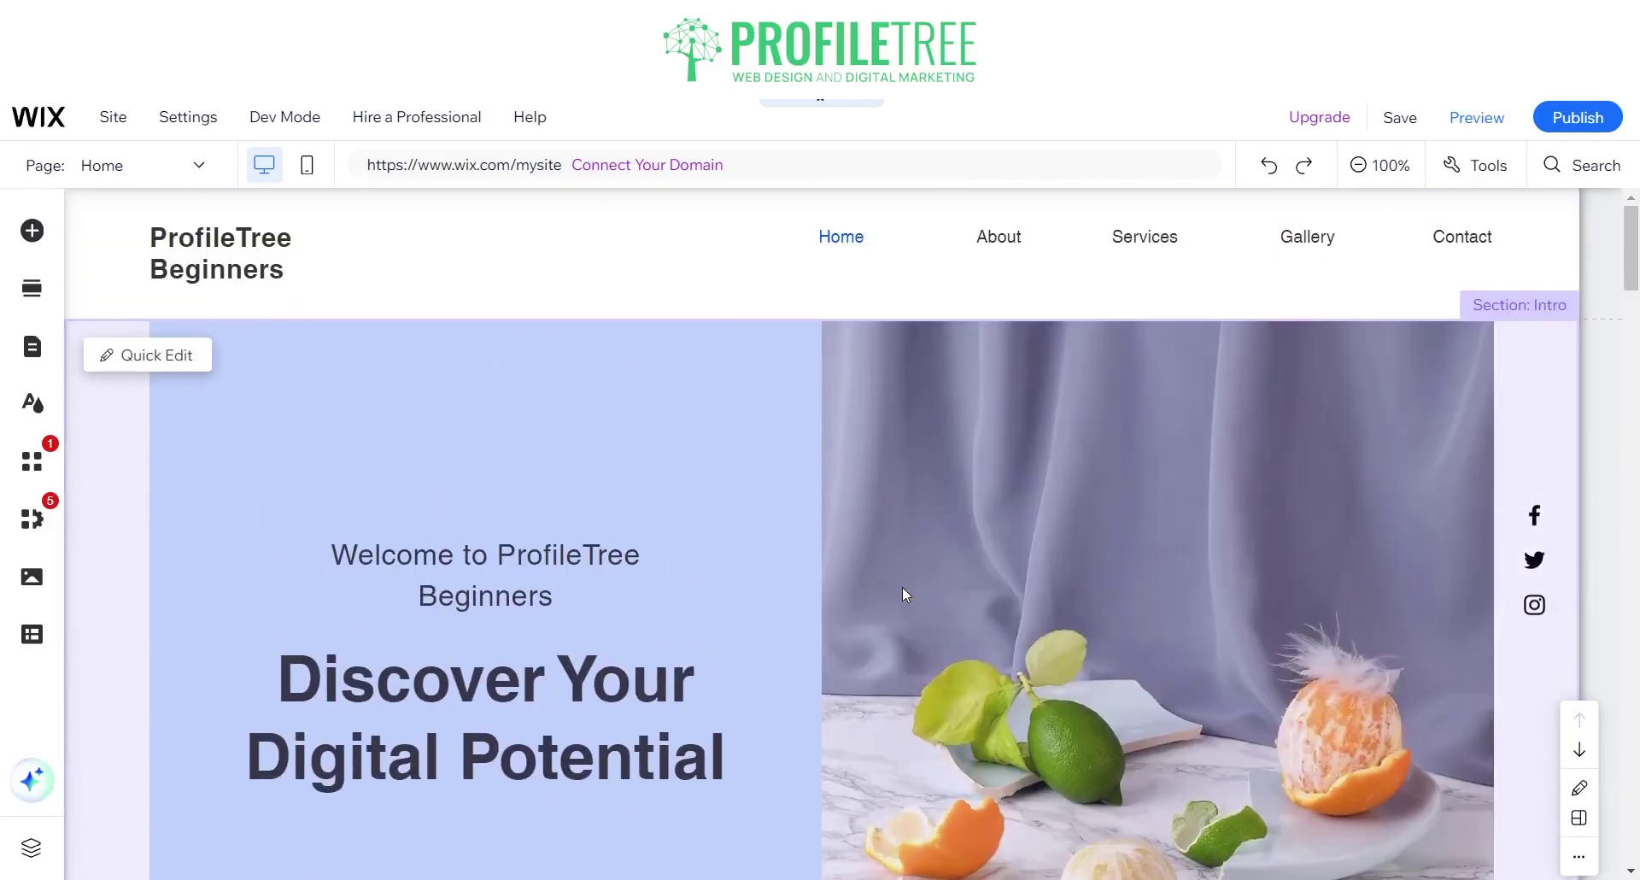